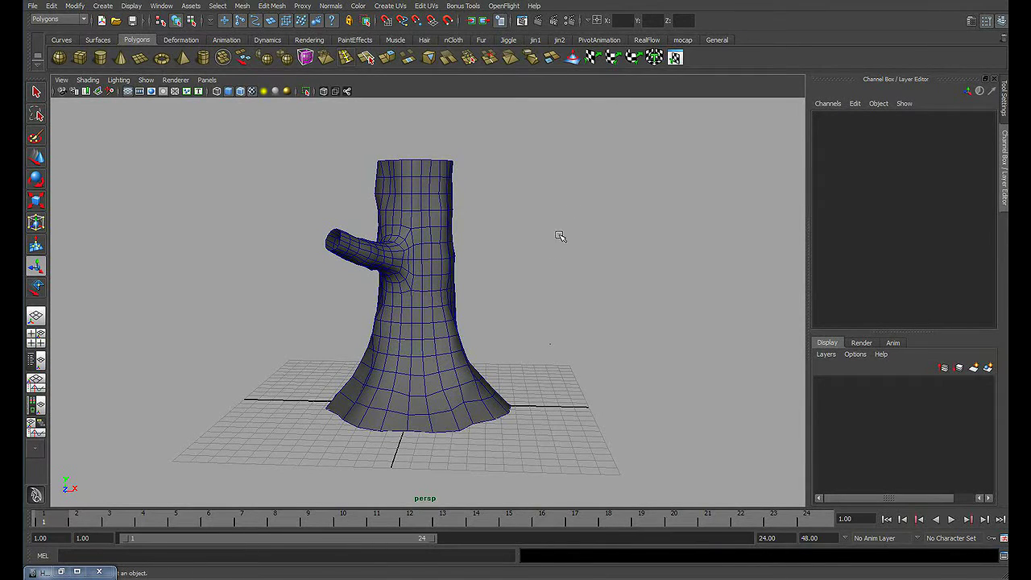
# - Orbit the trunk, switch to the four-view layout, and pan the top view to frame it
pyautogui.moveTo(465, 264)
pyautogui.keyDown('alt'); pyautogui.mouseDown()
pyautogui.moveTo(415, 260)
pyautogui.moveTo(442, 260)
pyautogui.moveTo(398, 246)
pyautogui.moveTo(491, 242)
pyautogui.moveTo(468, 249)
pyautogui.moveTo(454, 239)
pyautogui.moveTo(564, 256)
pyautogui.moveTo(380, 253)
pyautogui.moveTo(459, 263)
pyautogui.mouseUp(); pyautogui.keyUp('alt')
pyautogui.press('space')
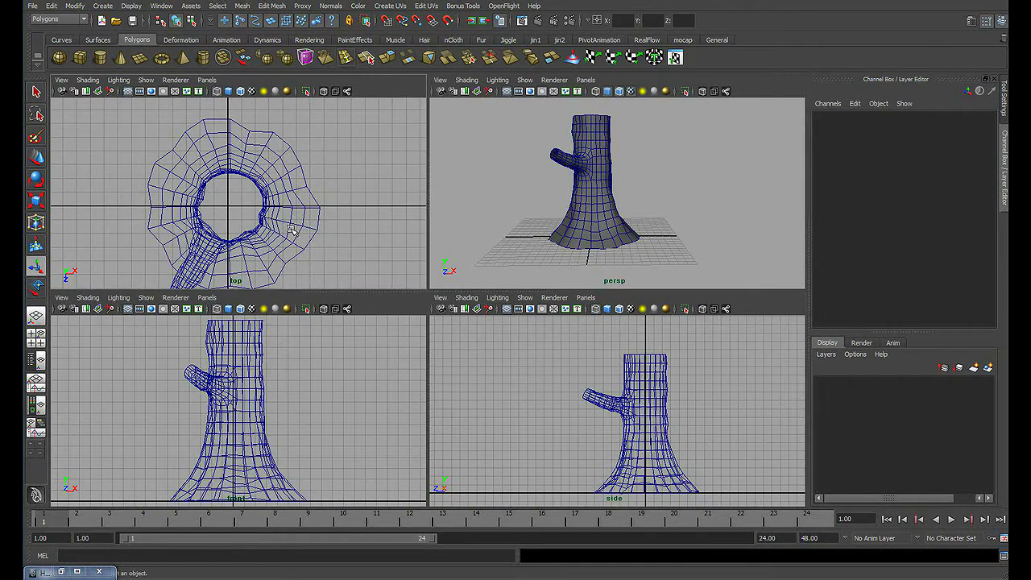
pyautogui.keyDown('alt'); pyautogui.moveTo(290, 227); pyautogui.dragTo(278, 272, button='middle'); pyautogui.keyUp('alt')
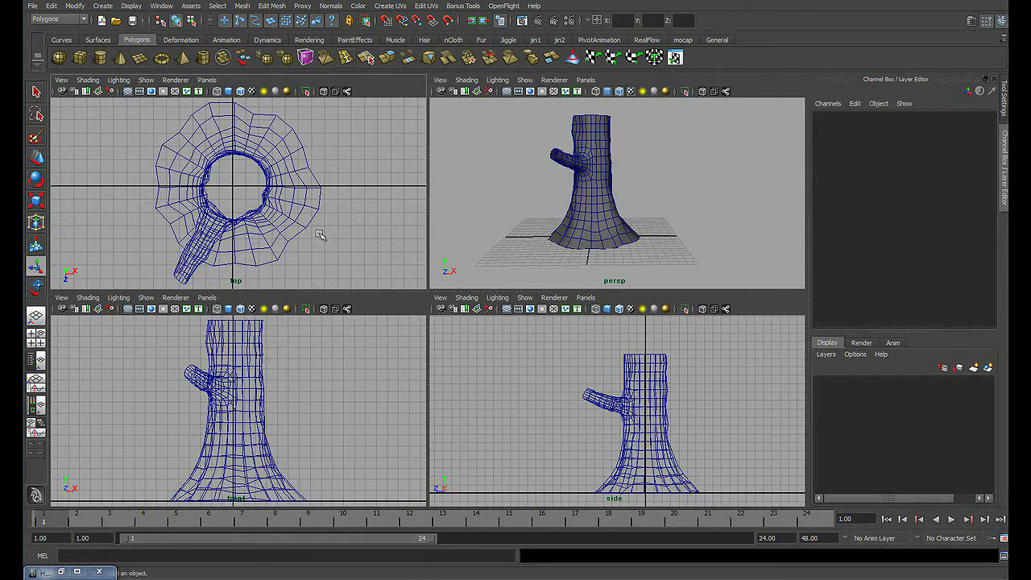
pyautogui.keyDown('alt'); pyautogui.moveTo(318, 234); pyautogui.dragTo(261, 234, button='middle'); pyautogui.keyUp('alt')
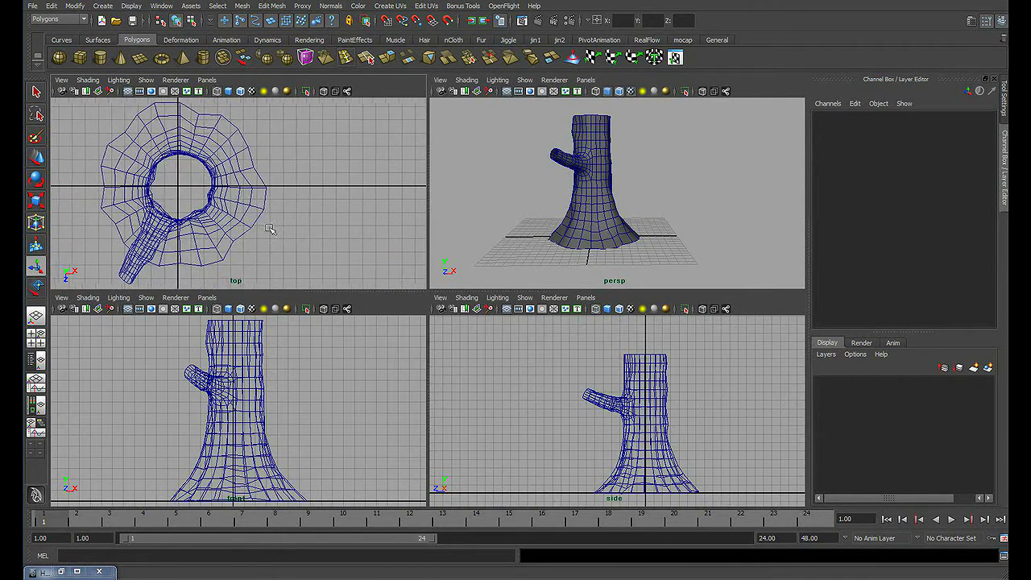
# - Draw a tall polygon cylinder beside the existing trunk
pyautogui.click(100, 57)
pyautogui.moveTo(340, 187); pyautogui.dragTo(370, 221)
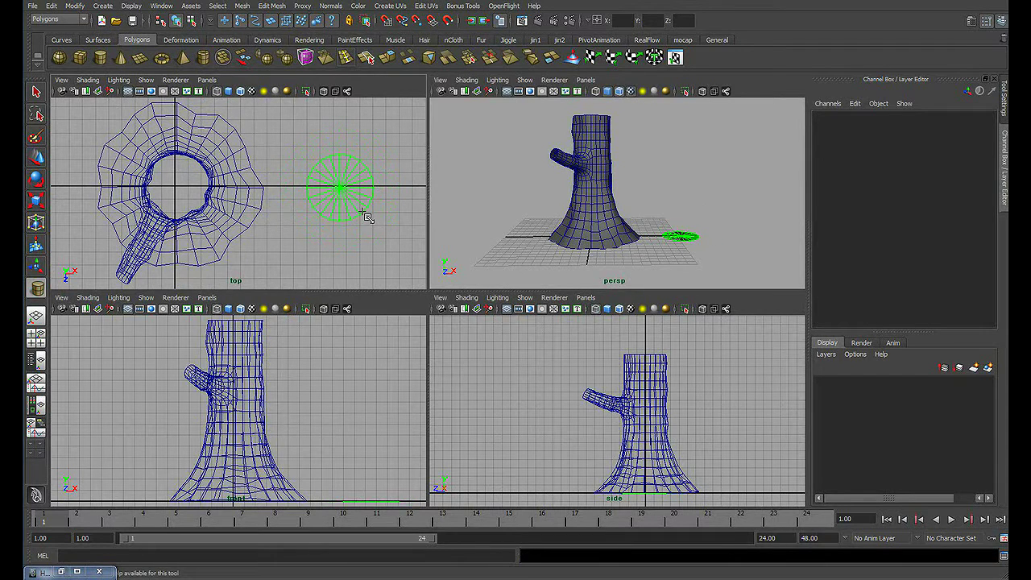
pyautogui.keyDown('alt'); pyautogui.moveTo(339, 379); pyautogui.dragTo(313, 449, button='middle'); pyautogui.keyUp('alt')
pyautogui.moveTo(326, 475); pyautogui.dragTo(359, 328)
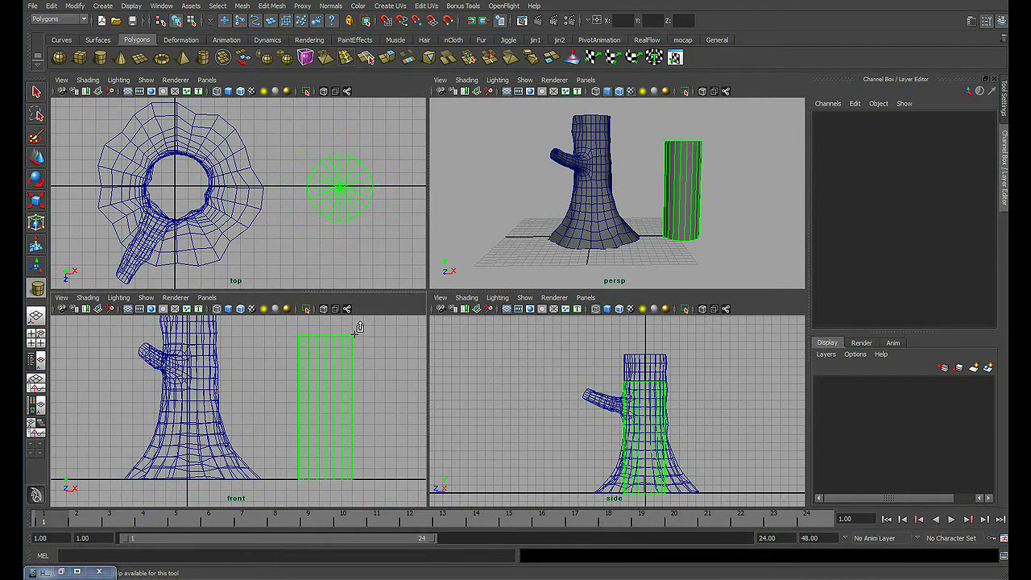
# - Set the cylinder to 12 axis and 6 height subdivisions, then enlarge the front view
pyautogui.click(846, 248)
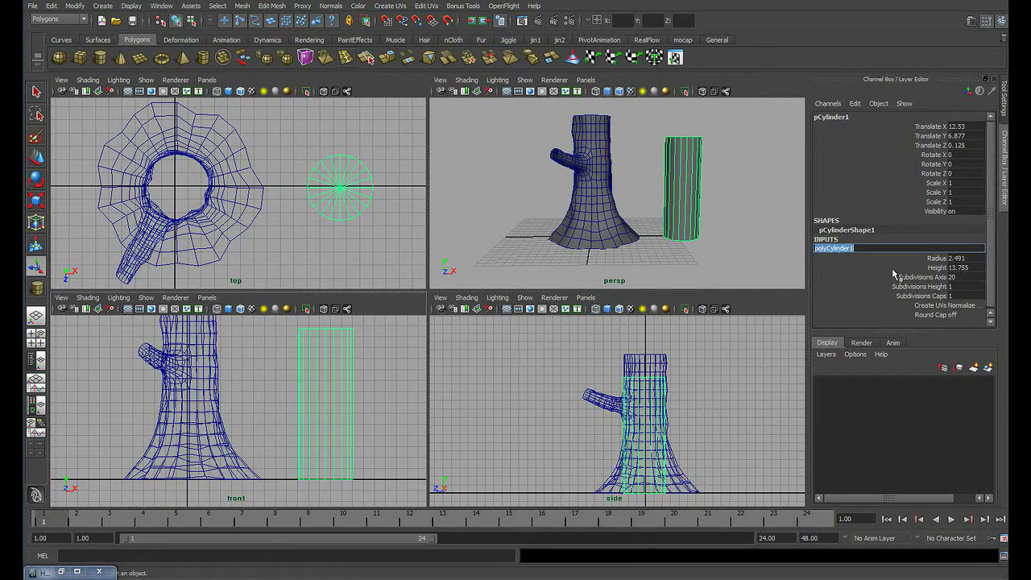
pyautogui.click(955, 278)
pyautogui.write('12')
pyautogui.press('Return')
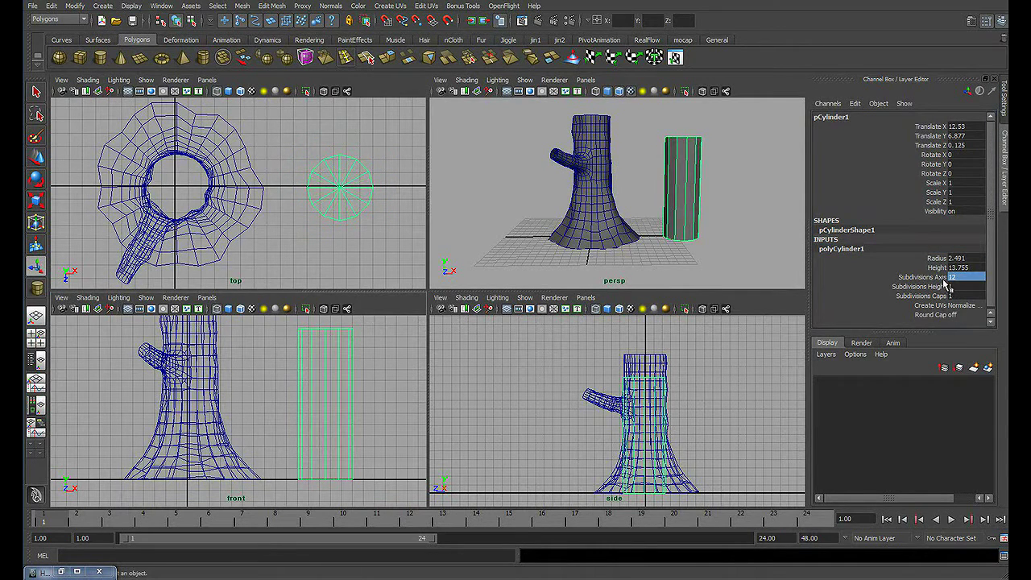
pyautogui.click(922, 286)
pyautogui.moveTo(692, 380); pyautogui.dragTo(720, 382, button='middle')
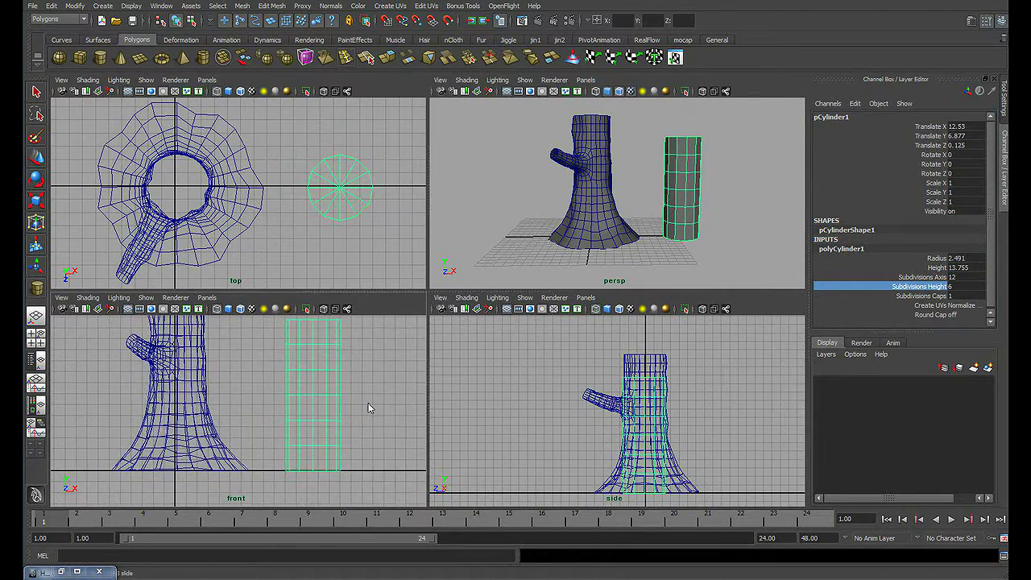
pyautogui.press('space')
pyautogui.keyDown('alt'); pyautogui.moveTo(618, 338); pyautogui.dragTo(444, 338, button='right'); pyautogui.keyUp('alt')
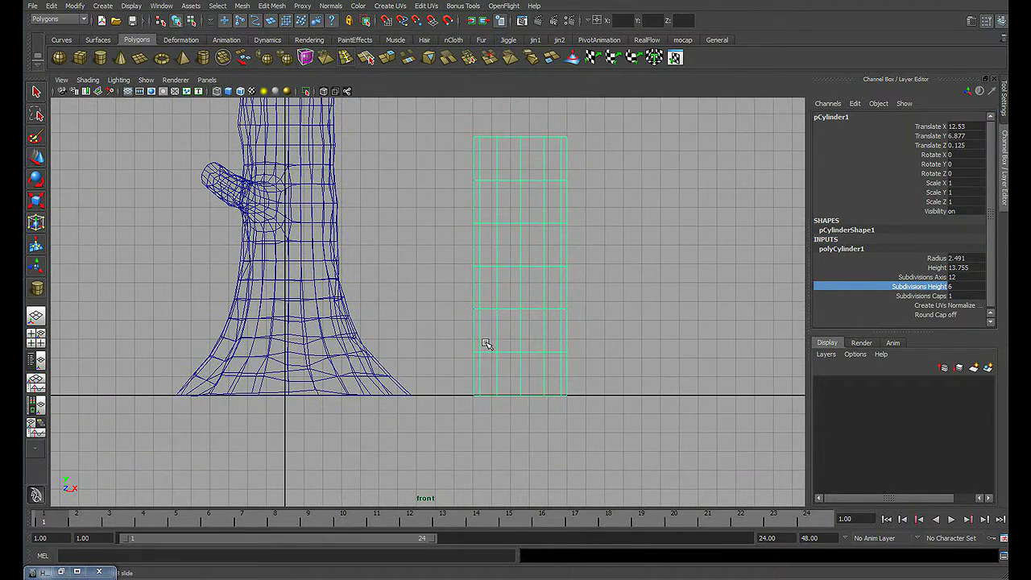
# - Scale the cylinder's lowest vertex rings outward, widening the bottom ring the most
pyautogui.press('F8')
pyautogui.moveTo(439, 417); pyautogui.dragTo(668, 379)
pyautogui.press('r')
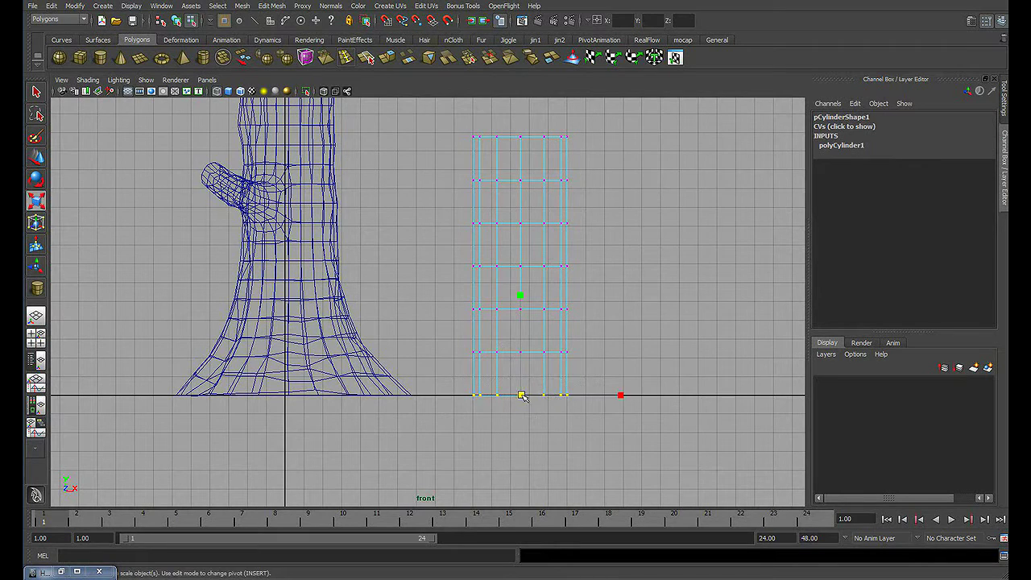
pyautogui.moveTo(522, 395); pyautogui.dragTo(596, 374)
pyautogui.moveTo(451, 335); pyautogui.dragTo(596, 367)
pyautogui.moveTo(520, 352); pyautogui.dragTo(544, 343)
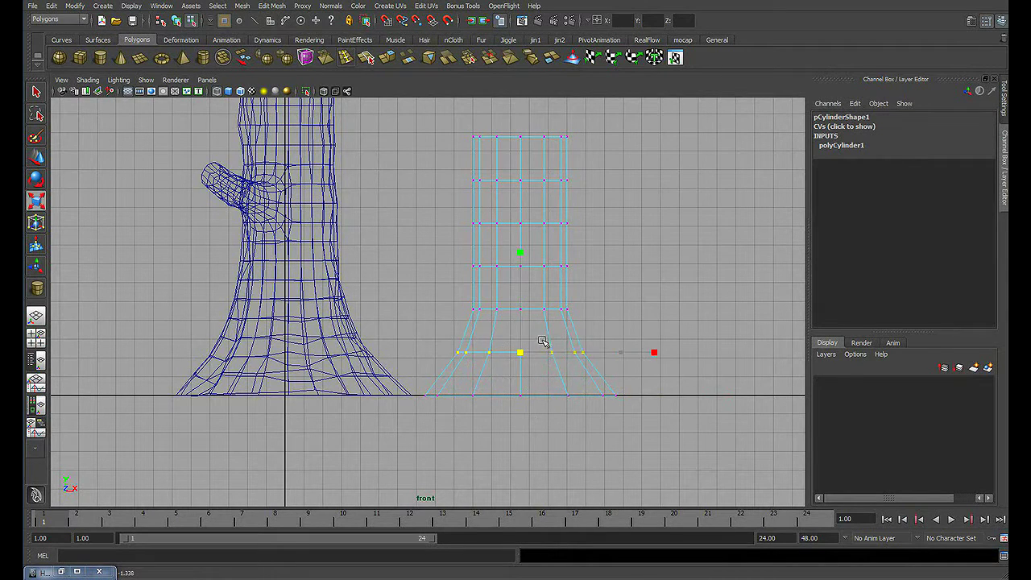
pyautogui.moveTo(451, 327); pyautogui.dragTo(596, 292)
pyautogui.moveTo(520, 309); pyautogui.dragTo(530, 305)
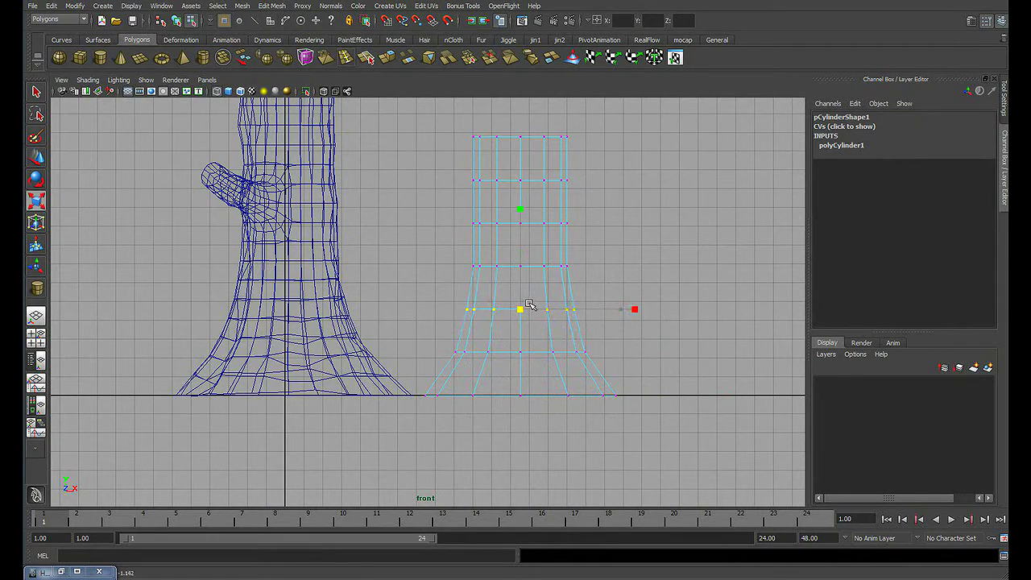
# - Return to object selection and enlarge the perspective view around both trunks
pyautogui.press('q')
pyautogui.press('space')
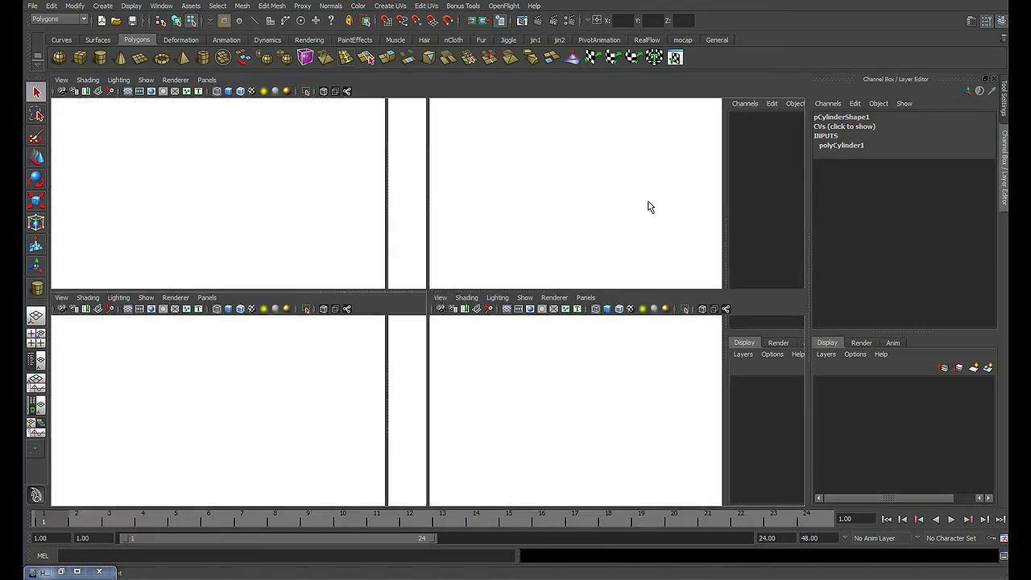
pyautogui.press('space')
pyautogui.keyDown('alt'); pyautogui.moveTo(556, 284); pyautogui.dragTo(444, 280); pyautogui.keyUp('alt')
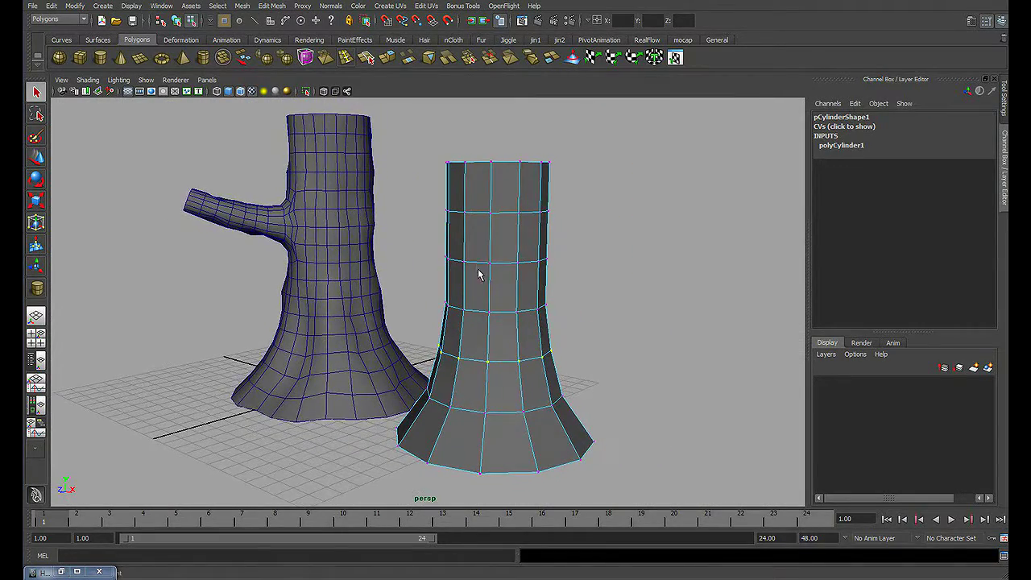
# - Extrude one side face of the cylinder outward into a short branch stub
pyautogui.press('F11')
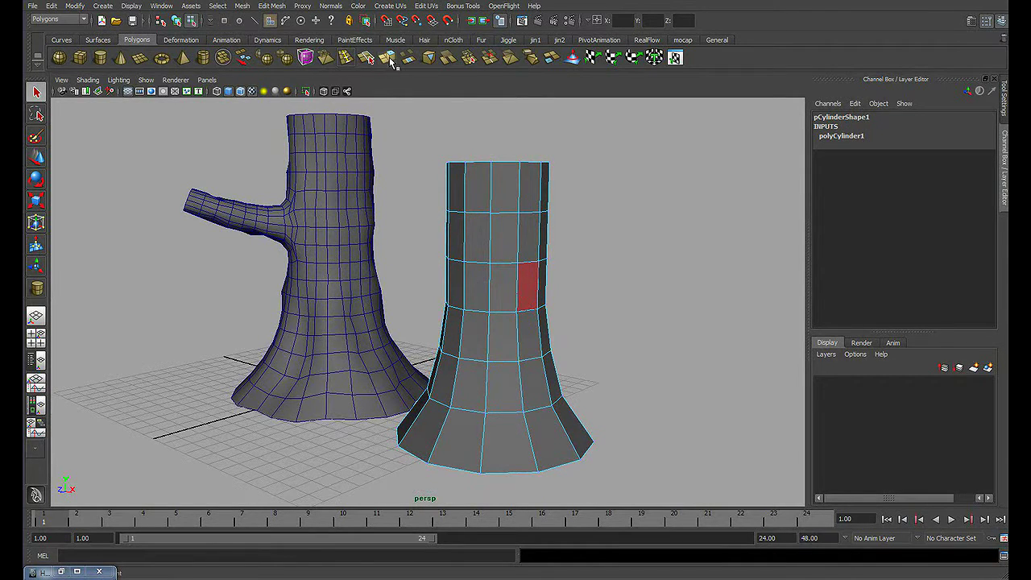
pyautogui.click(388, 58)
pyautogui.moveTo(577, 309)
pyautogui.keyDown('alt'); pyautogui.mouseDown()
pyautogui.moveTo(660, 284)
pyautogui.moveTo(743, 283)
pyautogui.moveTo(546, 289)
pyautogui.moveTo(501, 269)
pyautogui.mouseUp(); pyautogui.keyUp('alt')
pyautogui.press('q')
# - Insert edge loops across the new branch
pyautogui.press('F8')
pyautogui.click(345, 57)
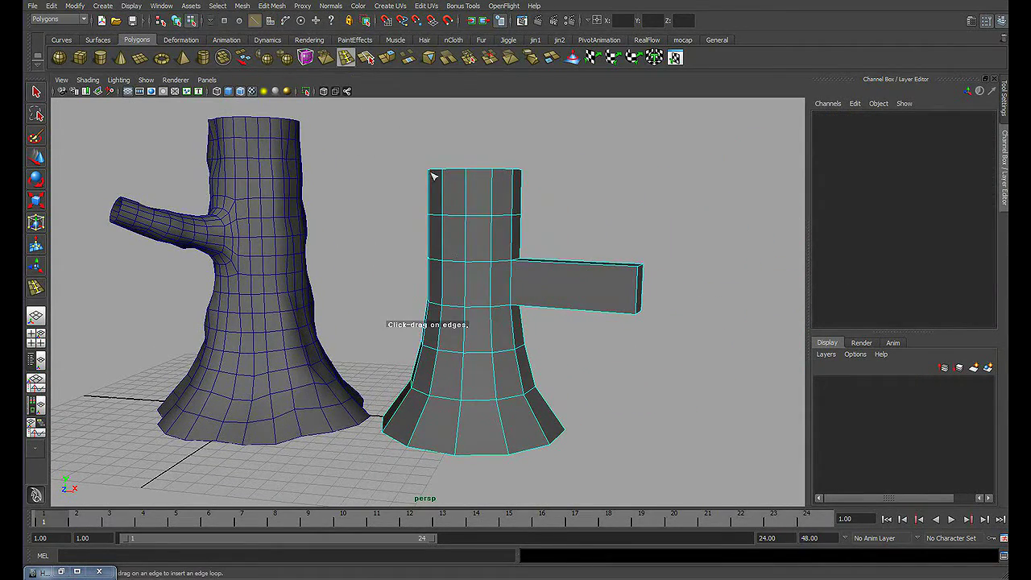
pyautogui.click(562, 266)
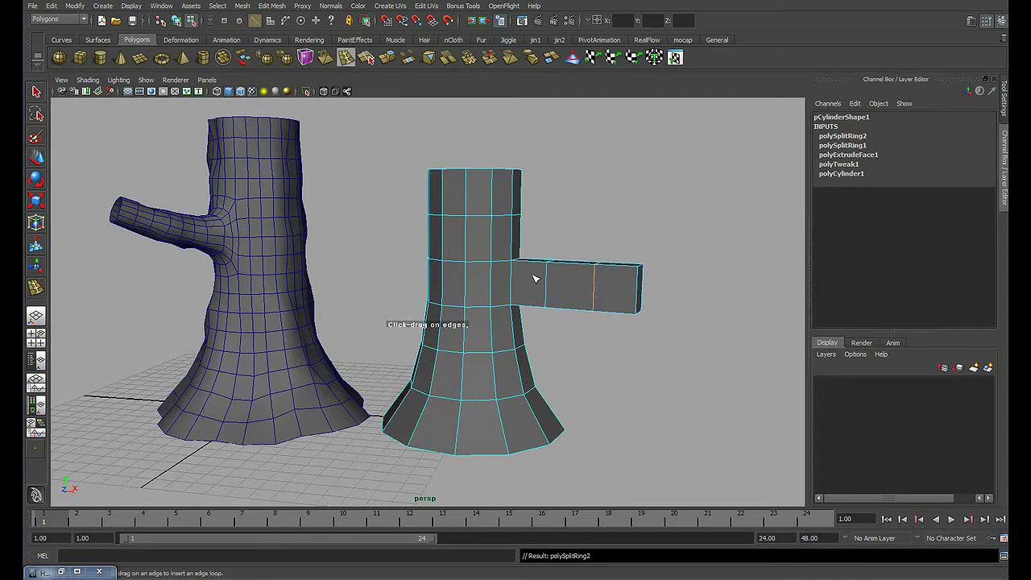
pyautogui.press('q')
pyautogui.moveTo(528, 284)
pyautogui.keyDown('alt'); pyautogui.mouseDown()
pyautogui.moveTo(500, 281)
pyautogui.moveTo(532, 286)
pyautogui.mouseUp(); pyautogui.keyUp('alt')
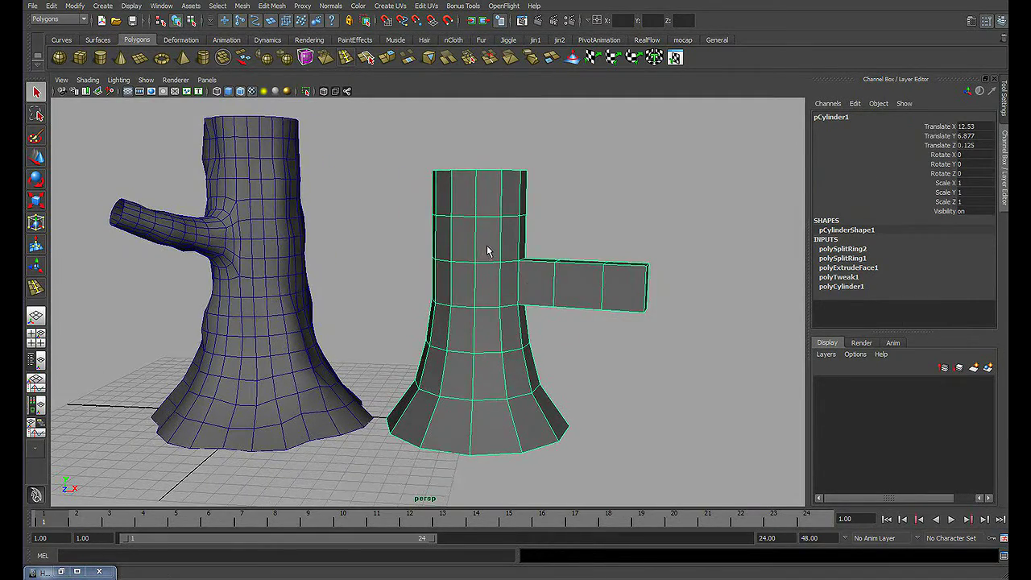
# - In the enlarged front view, select and then clear the top and bottom border edges
pyautogui.keyDown('alt'); pyautogui.moveTo(487, 251); pyautogui.dragTo(495, 269); pyautogui.keyUp('alt')
pyautogui.press('space')
pyautogui.moveTo(357, 396)
pyautogui.keyDown('alt'); pyautogui.mouseDown(button='middle')
pyautogui.moveTo(324, 417)
pyautogui.moveTo(361, 389)
pyautogui.mouseUp(button='middle'); pyautogui.keyUp('alt')
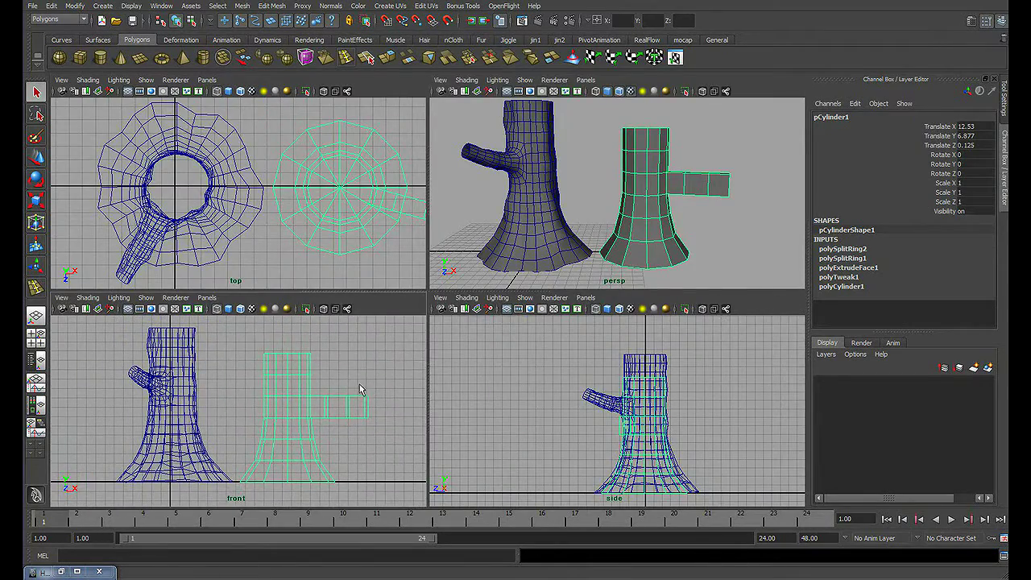
pyautogui.press('space')
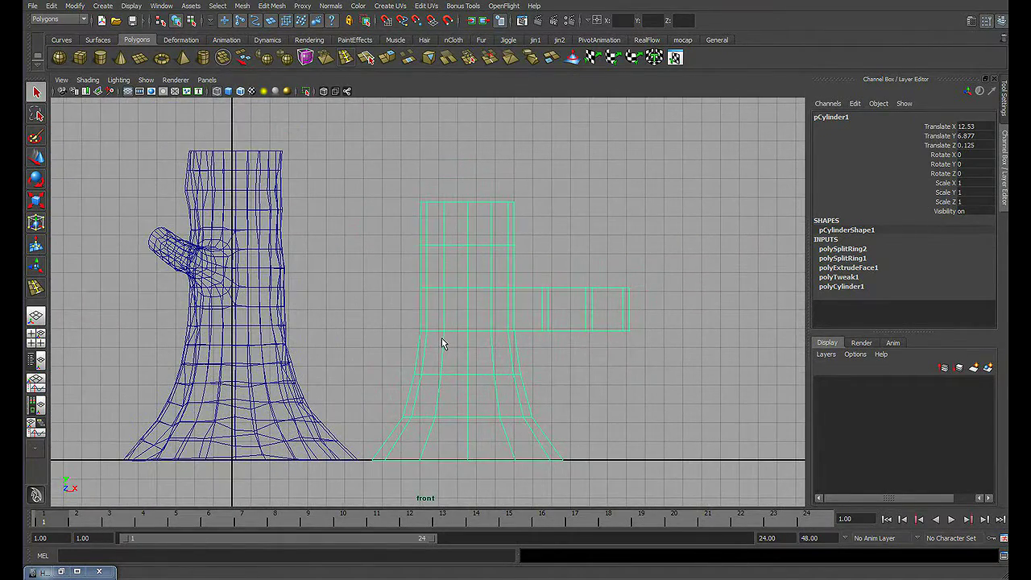
pyautogui.press('F10')
pyautogui.doubleClick(497, 200)
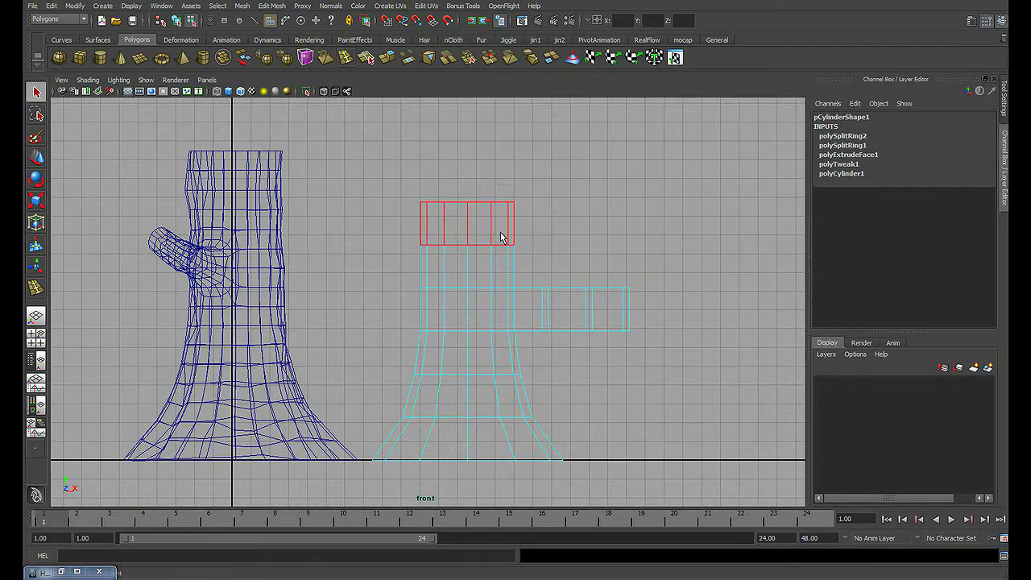
pyautogui.click(421, 243)
pyautogui.moveTo(523, 497)
pyautogui.mouseDown()
pyautogui.moveTo(590, 414)
pyautogui.moveTo(422, 439)
pyautogui.mouseUp()
pyautogui.click(437, 419)
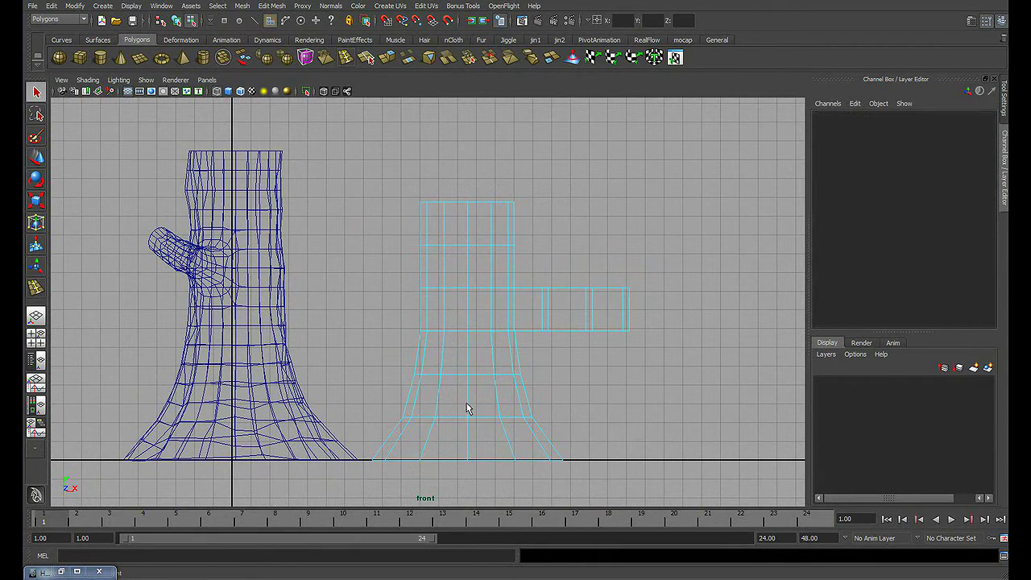
# - Select the new trunk and apply Mesh > Smooth to it
pyautogui.click(550, 299)
pyautogui.press('space')
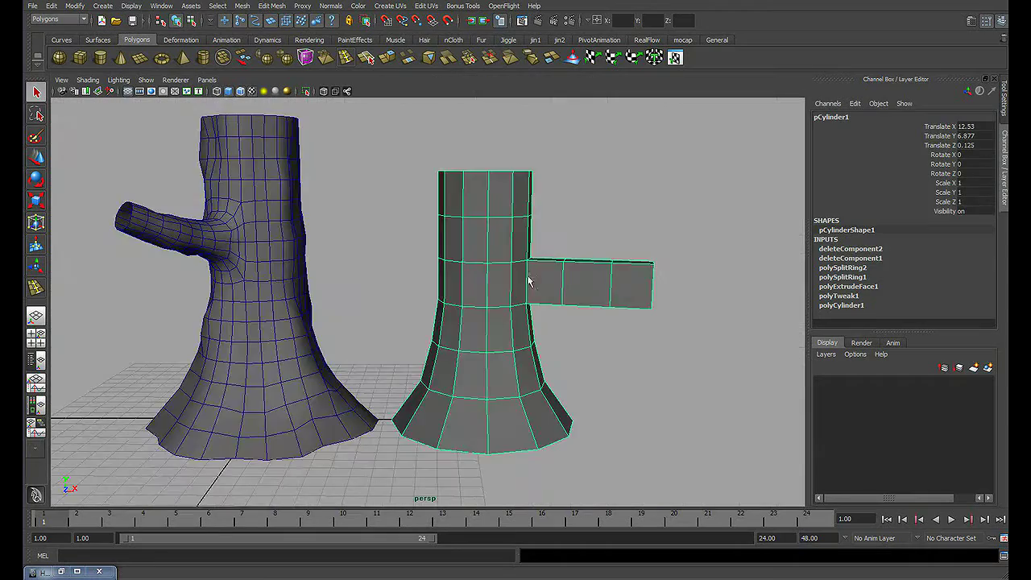
pyautogui.moveTo(484, 286)
pyautogui.keyDown('alt'); pyautogui.mouseDown()
pyautogui.moveTo(495, 283)
pyautogui.moveTo(487, 291)
pyautogui.mouseUp(); pyautogui.keyUp('alt')
pyautogui.click(286, 60)
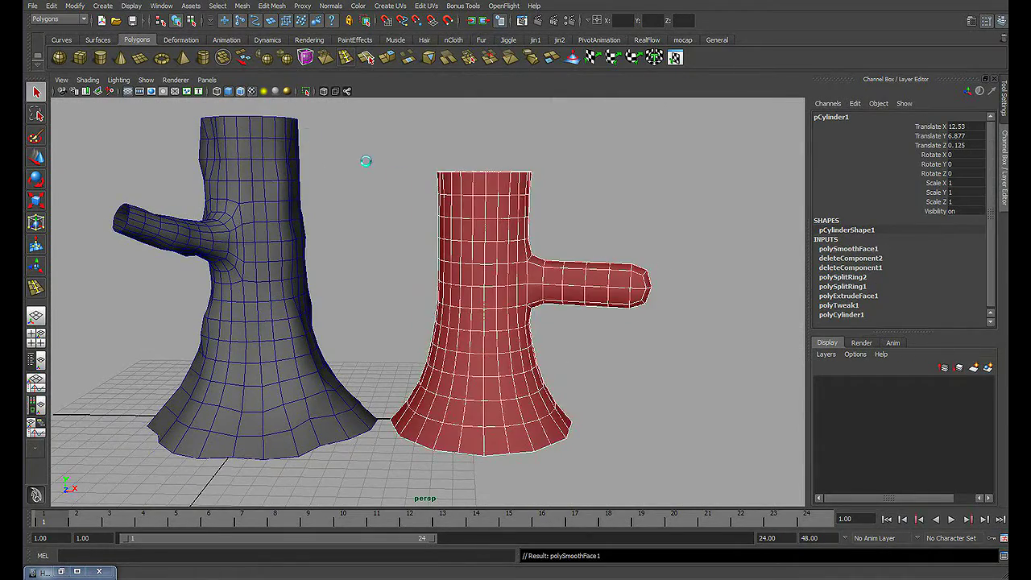
pyautogui.keyDown('alt'); pyautogui.moveTo(363, 162); pyautogui.dragTo(666, 252); pyautogui.keyUp('alt')
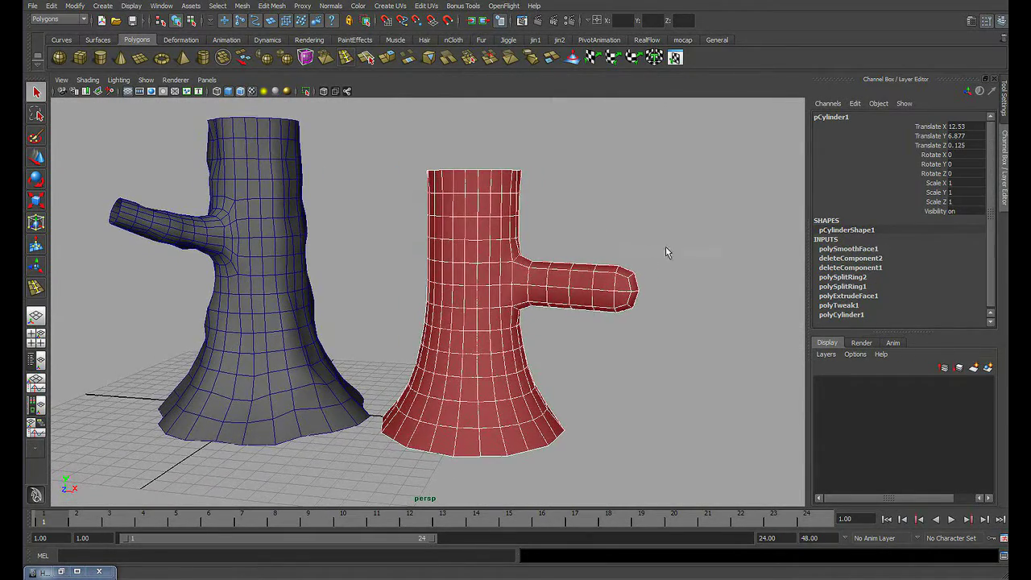
# - Set Keep Border to off on the polySmoothFace1 node
pyautogui.click(859, 249)
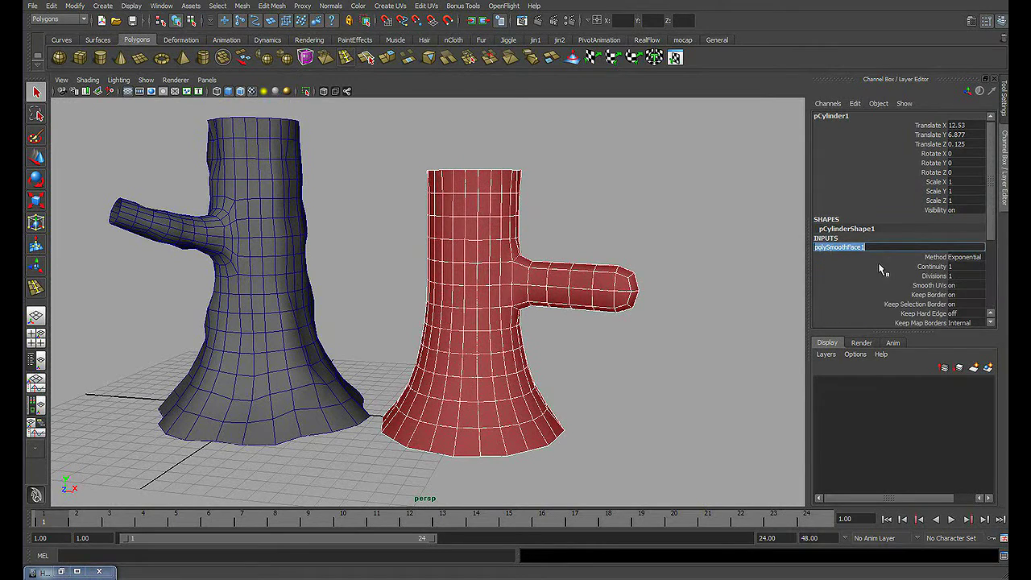
pyautogui.click(959, 294)
pyautogui.write('ff')
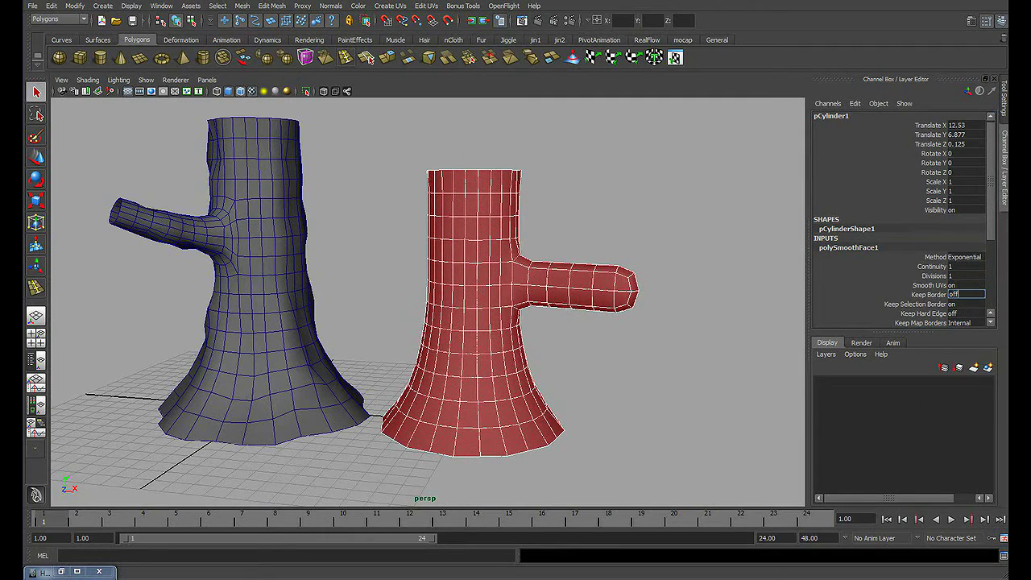
pyautogui.press('Return')
pyautogui.click(631, 256)
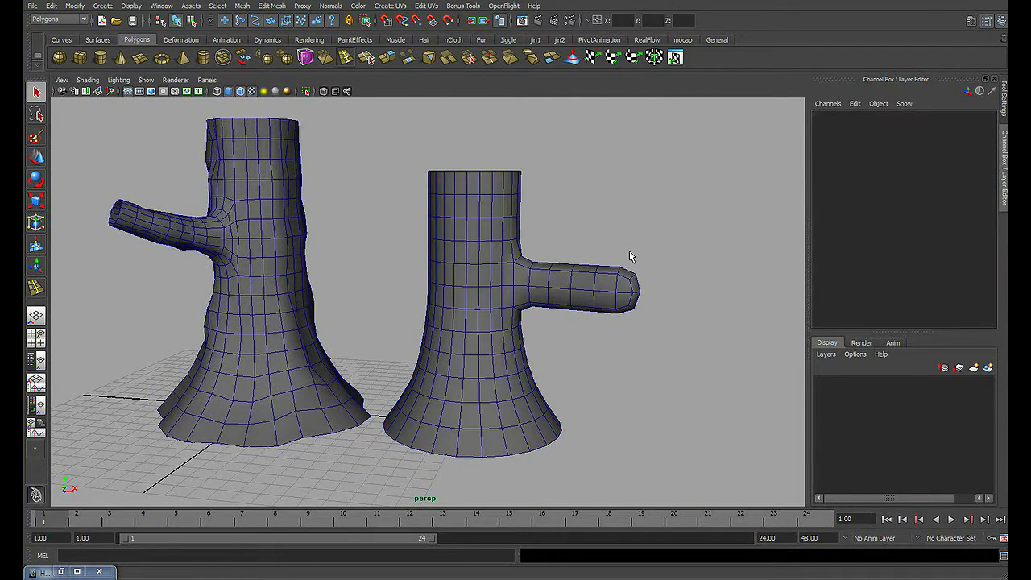
pyautogui.click(568, 296)
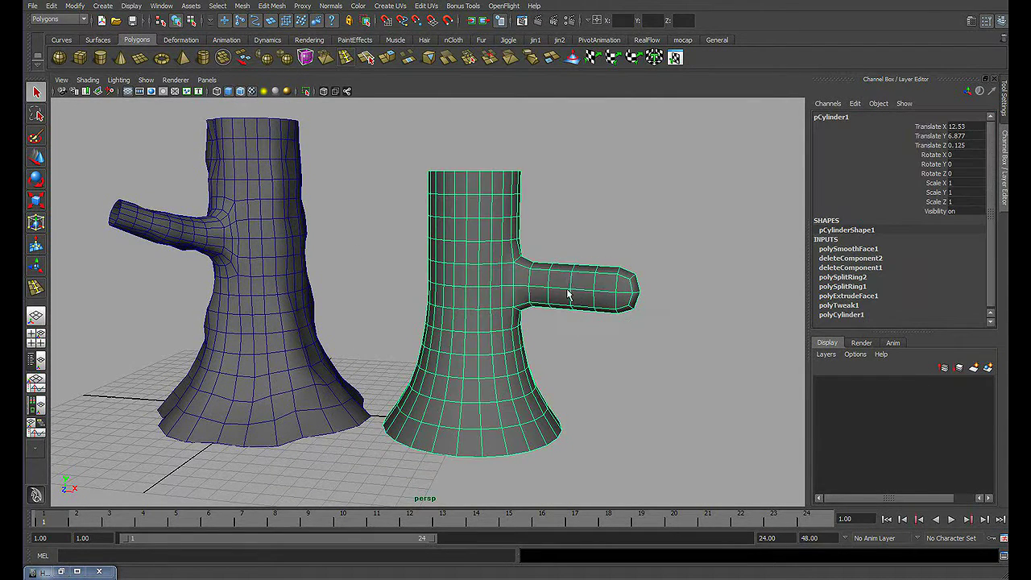
# - Activate the sculpt brush and orbit around both stumps to face the cylinder's branch
pyautogui.click(571, 61)
pyautogui.keyDown('alt'); pyautogui.moveTo(460, 265); pyautogui.dragTo(461, 286); pyautogui.keyUp('alt')
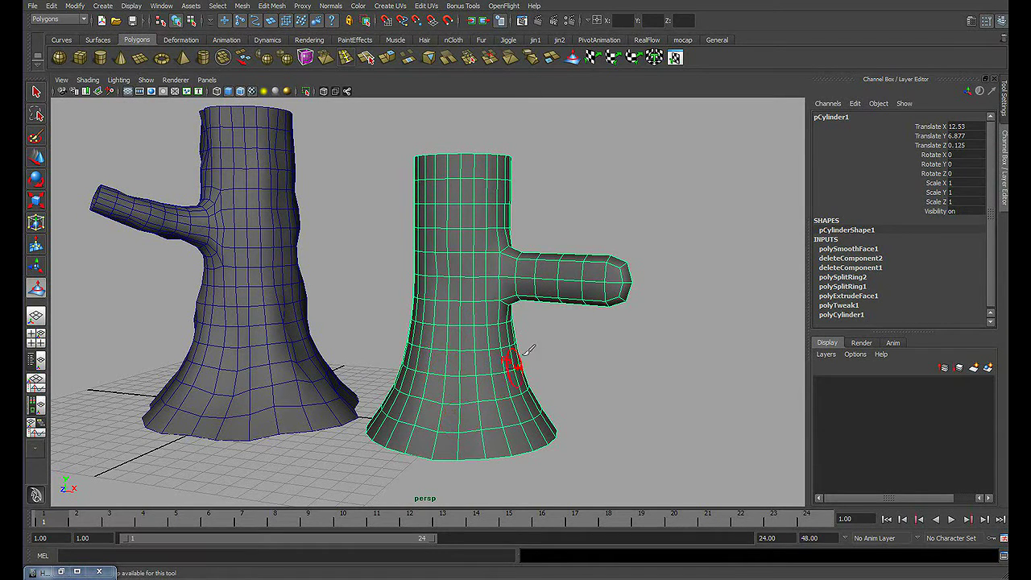
pyautogui.keyDown('alt'); pyautogui.moveTo(530, 348); pyautogui.dragTo(427, 345); pyautogui.keyUp('alt')
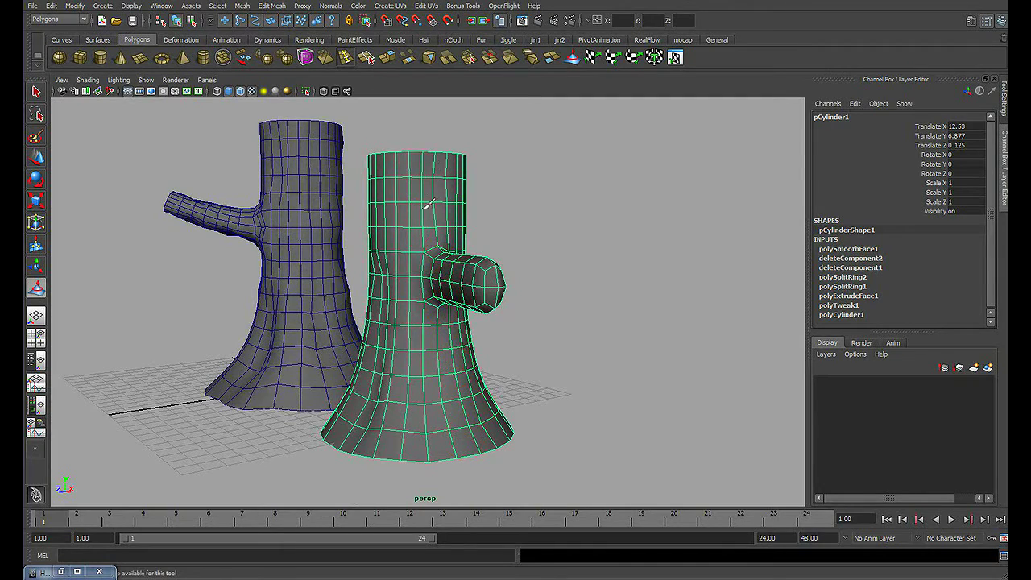
pyautogui.keyDown('alt'); pyautogui.moveTo(425, 207); pyautogui.dragTo(511, 234); pyautogui.keyUp('alt')
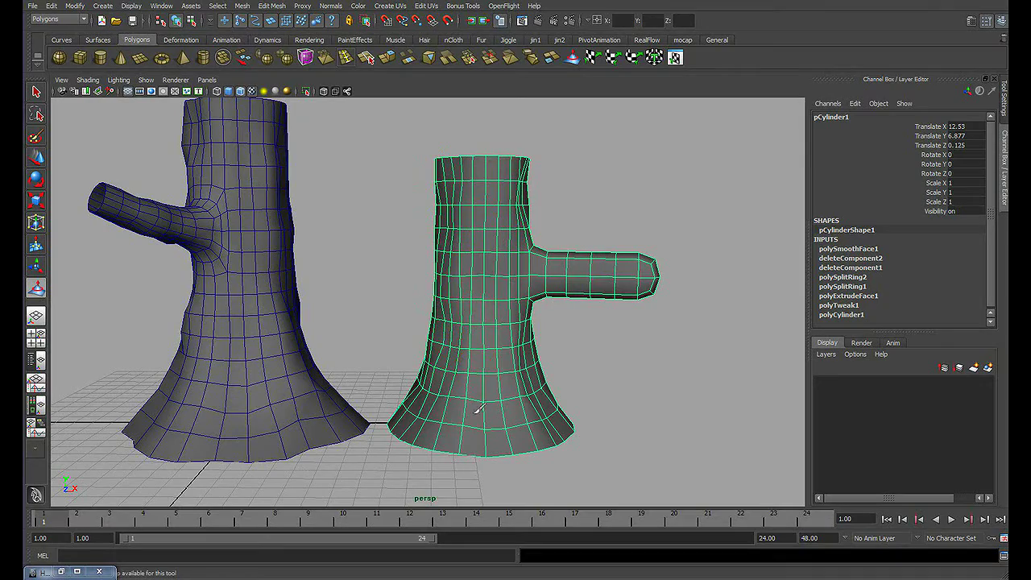
pyautogui.keyDown('alt'); pyautogui.moveTo(478, 355); pyautogui.dragTo(435, 288); pyautogui.keyUp('alt')
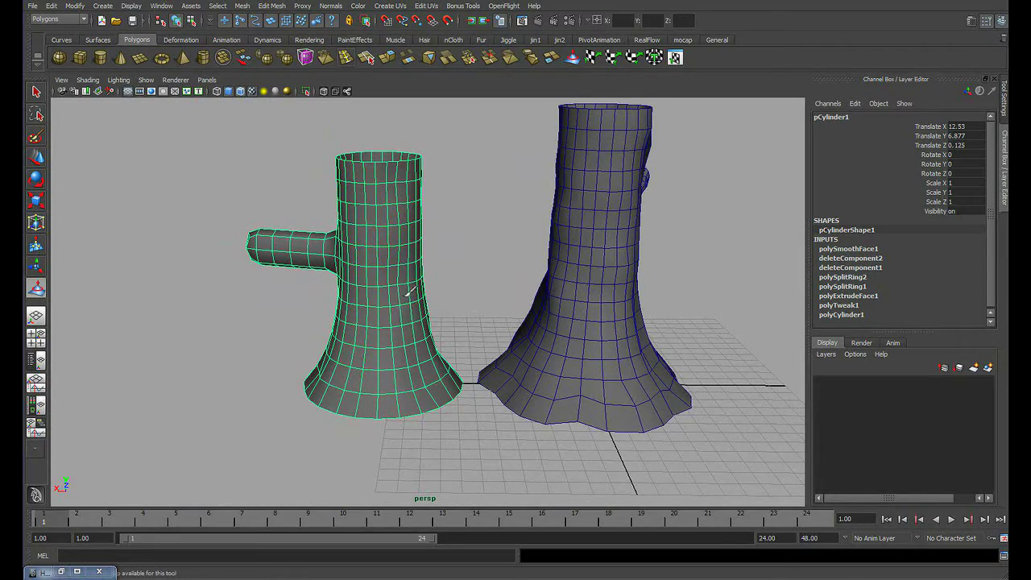
pyautogui.moveTo(375, 306)
pyautogui.keyDown('alt'); pyautogui.mouseDown()
pyautogui.moveTo(512, 298)
pyautogui.moveTo(484, 304)
pyautogui.moveTo(603, 283)
pyautogui.mouseUp(); pyautogui.keyUp('alt')
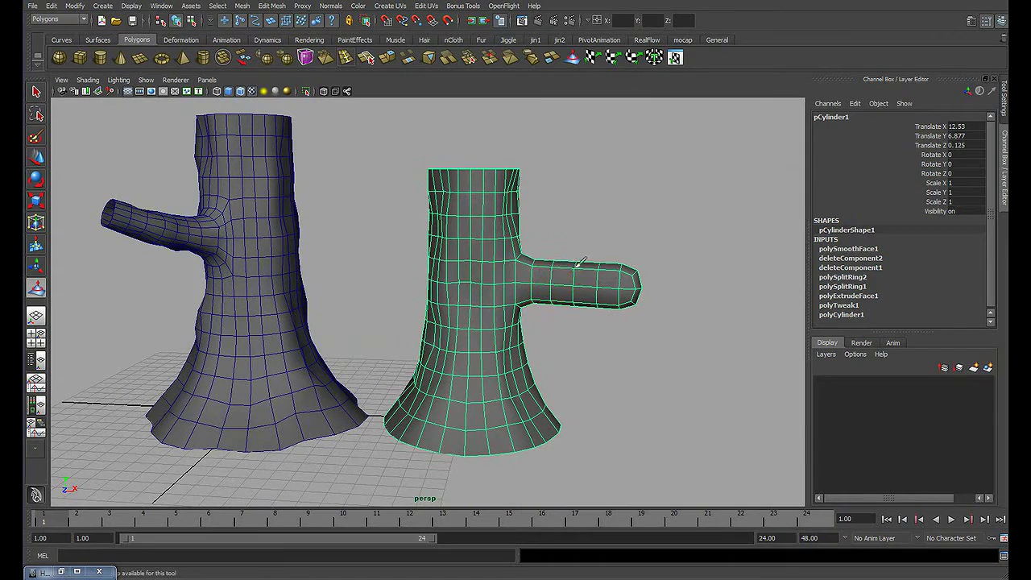
# - Push down the branch's top and reshape its surface toward the trunk, comparing both stumps
pyautogui.moveTo(582, 262); pyautogui.dragTo(574, 302)
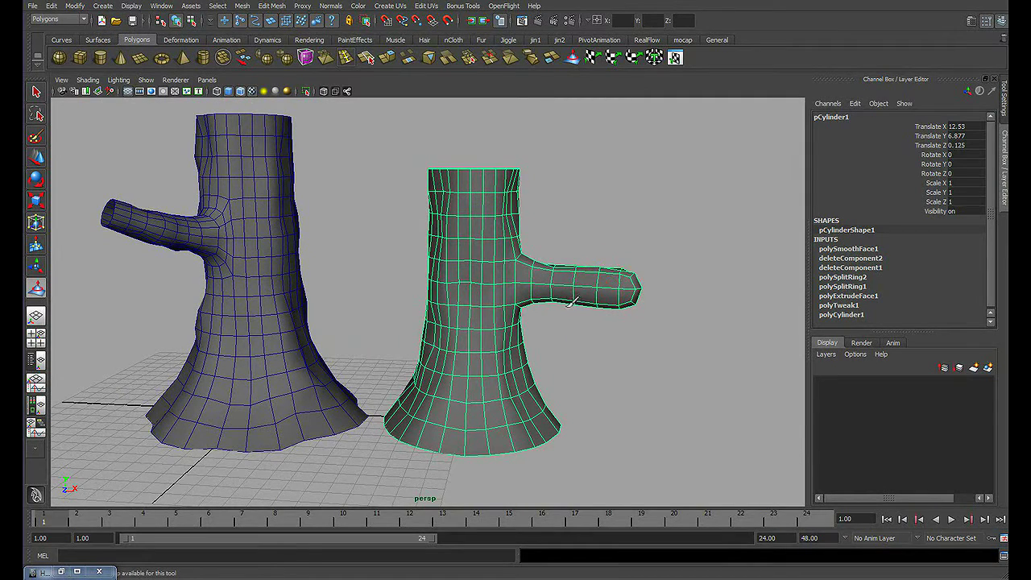
pyautogui.moveTo(514, 287)
pyautogui.keyDown('alt'); pyautogui.mouseDown()
pyautogui.moveTo(295, 285)
pyautogui.moveTo(384, 278)
pyautogui.mouseUp(); pyautogui.keyUp('alt')
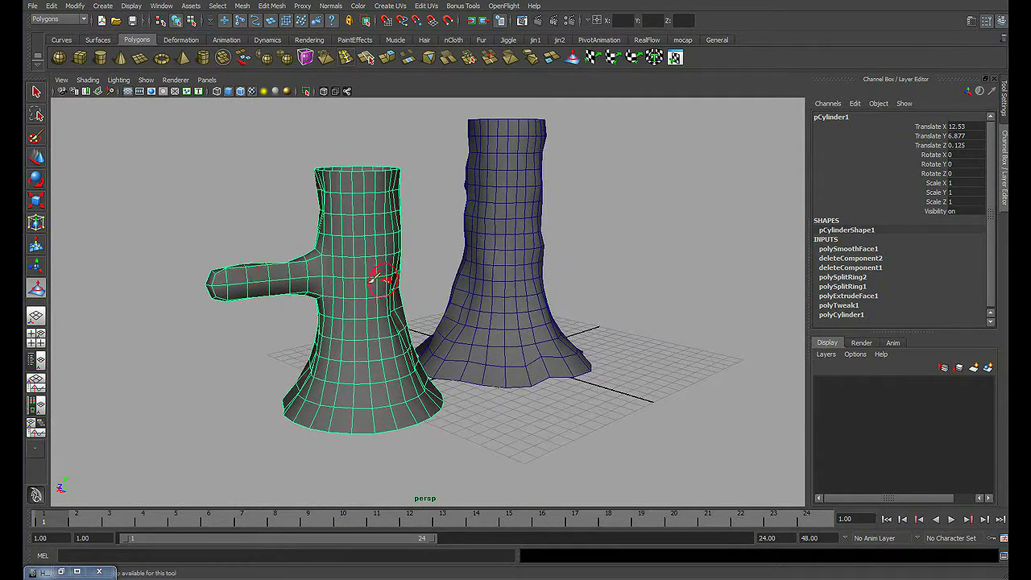
pyautogui.moveTo(248, 268); pyautogui.dragTo(345, 272)
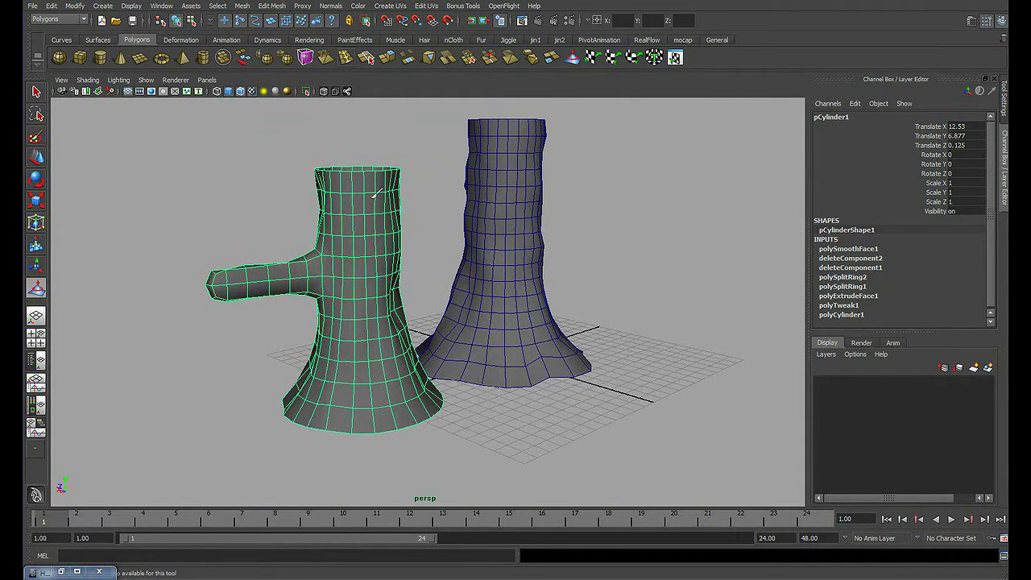
pyautogui.moveTo(372, 250)
pyautogui.keyDown('alt'); pyautogui.mouseDown()
pyautogui.moveTo(518, 281)
pyautogui.moveTo(484, 242)
pyautogui.mouseUp(); pyautogui.keyUp('alt')
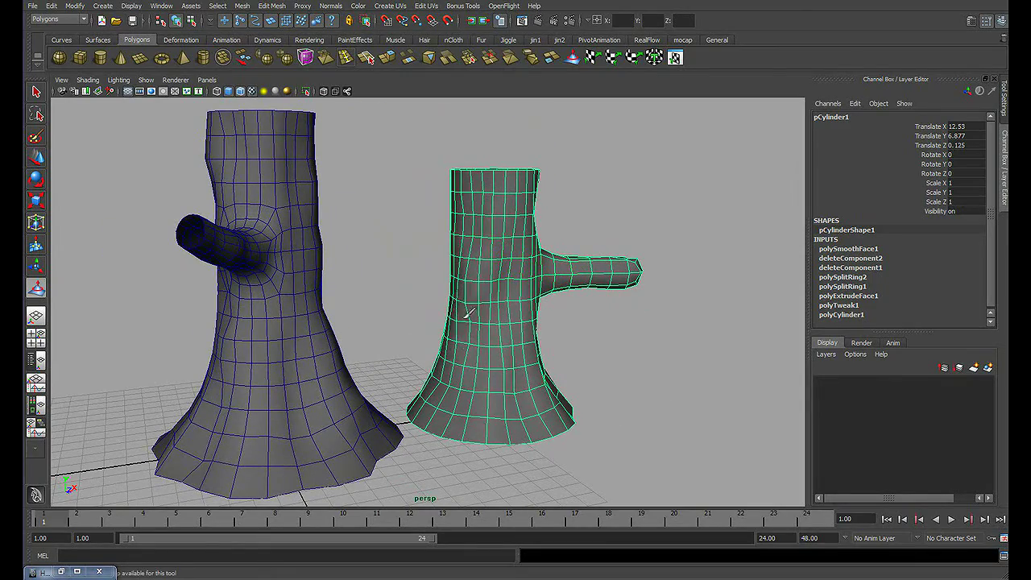
pyautogui.moveTo(439, 407)
pyautogui.keyDown('alt'); pyautogui.mouseDown()
pyautogui.moveTo(484, 339)
pyautogui.moveTo(493, 267)
pyautogui.mouseUp(); pyautogui.keyUp('alt')
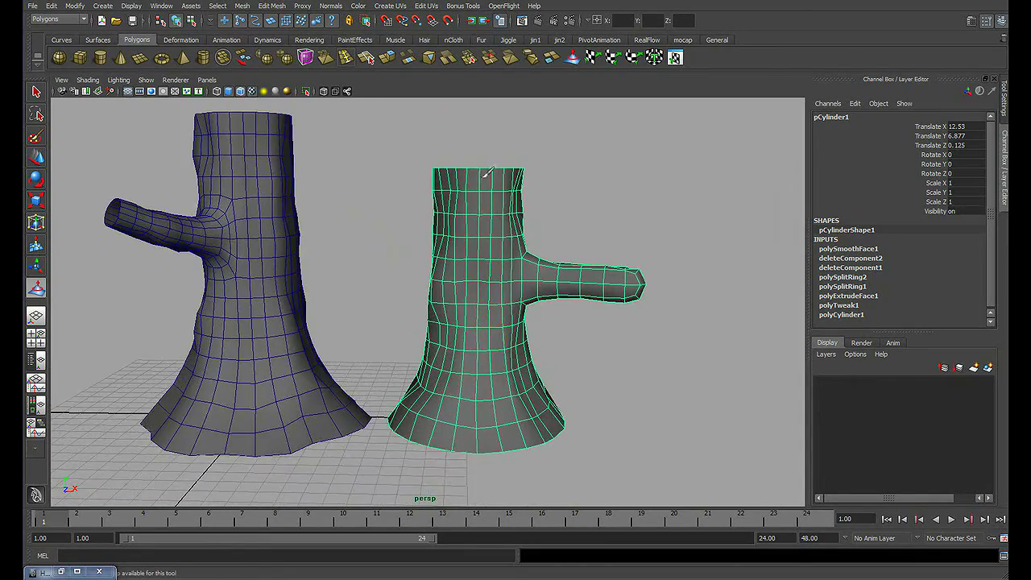
pyautogui.moveTo(557, 242)
pyautogui.keyDown('alt'); pyautogui.mouseDown()
pyautogui.moveTo(511, 270)
pyautogui.moveTo(449, 276)
pyautogui.moveTo(460, 260)
pyautogui.moveTo(527, 247)
pyautogui.moveTo(548, 260)
pyautogui.mouseUp(); pyautogui.keyUp('alt')
# - Select the pCylinder1 stump and delete it, leaving only the original trunk
pyautogui.press('q')
pyautogui.click(650, 260)
pyautogui.moveTo(649, 260)
pyautogui.keyDown('alt'); pyautogui.mouseDown()
pyautogui.moveTo(485, 280)
pyautogui.moveTo(564, 290)
pyautogui.moveTo(477, 309)
pyautogui.moveTo(555, 290)
pyautogui.moveTo(502, 305)
pyautogui.mouseUp(); pyautogui.keyUp('alt')
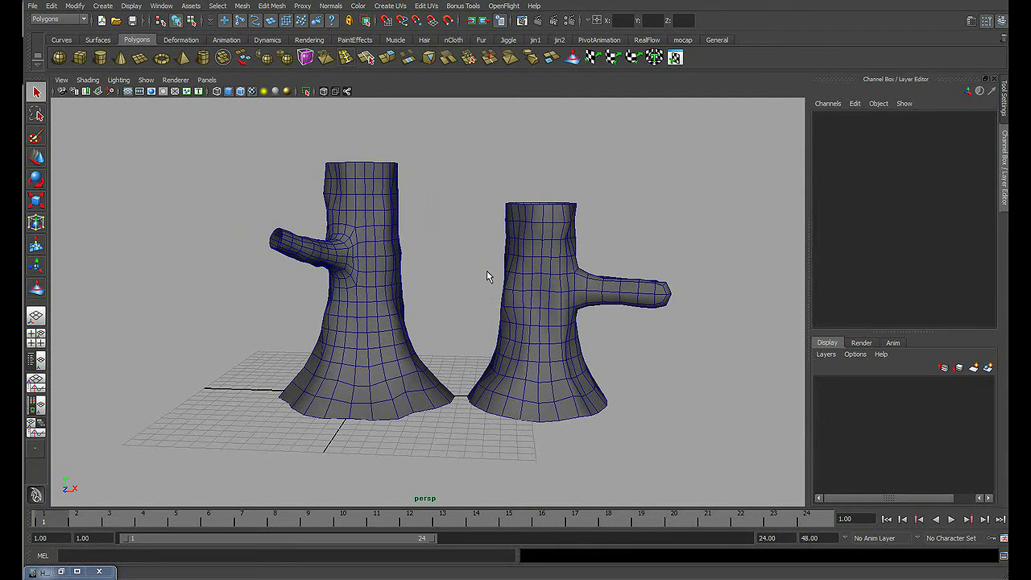
pyautogui.click(603, 278)
pyautogui.press('Delete')
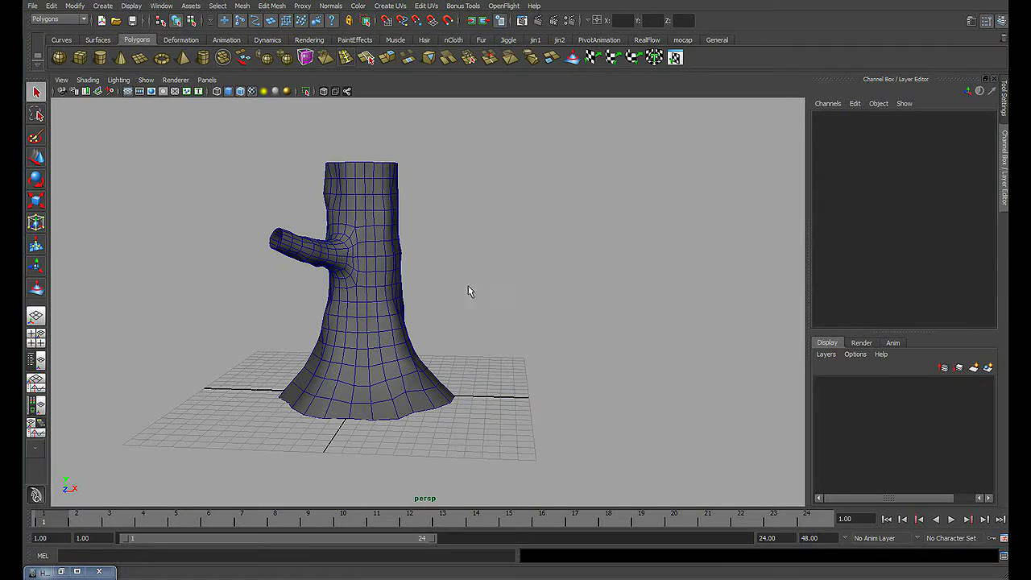
pyautogui.moveTo(469, 291)
pyautogui.keyDown('alt'); pyautogui.mouseDown()
pyautogui.moveTo(505, 279)
pyautogui.moveTo(426, 279)
pyautogui.moveTo(507, 281)
pyautogui.moveTo(437, 271)
pyautogui.moveTo(478, 261)
pyautogui.mouseUp(); pyautogui.keyUp('alt')
# - Marquee-select the trunk faces of tree_unfold3d_Mesh and open the Create UVs menu
pyautogui.click(498, 283)
pyautogui.press('F8')
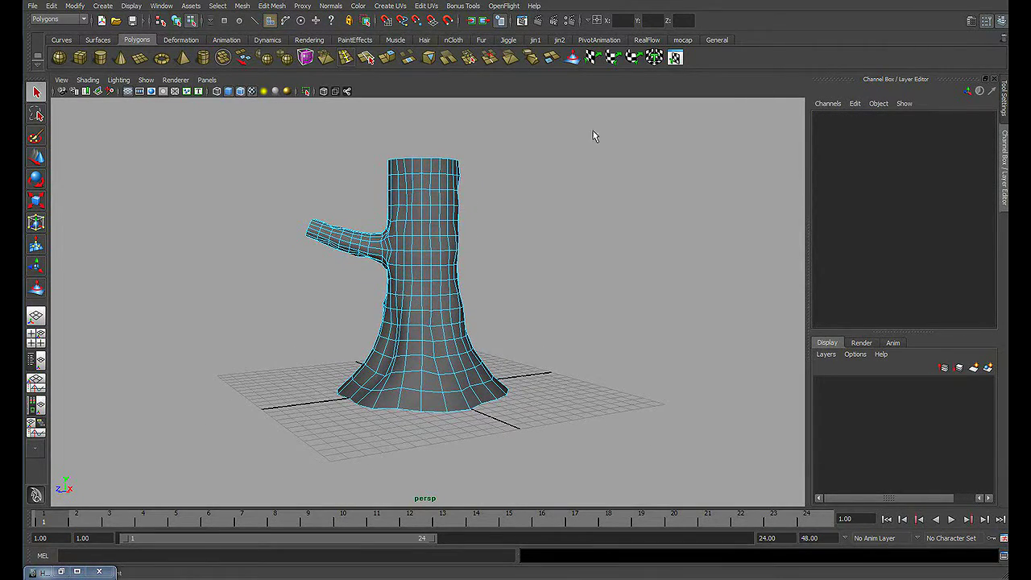
pyautogui.moveTo(313, 446); pyautogui.dragTo(314, 444)
pyautogui.keyDown('alt'); pyautogui.moveTo(334, 350); pyautogui.dragTo(318, 279); pyautogui.keyUp('alt')
pyautogui.keyDown('alt'); pyautogui.moveTo(317, 279); pyautogui.dragTo(459, 290, button='right'); pyautogui.keyUp('alt')
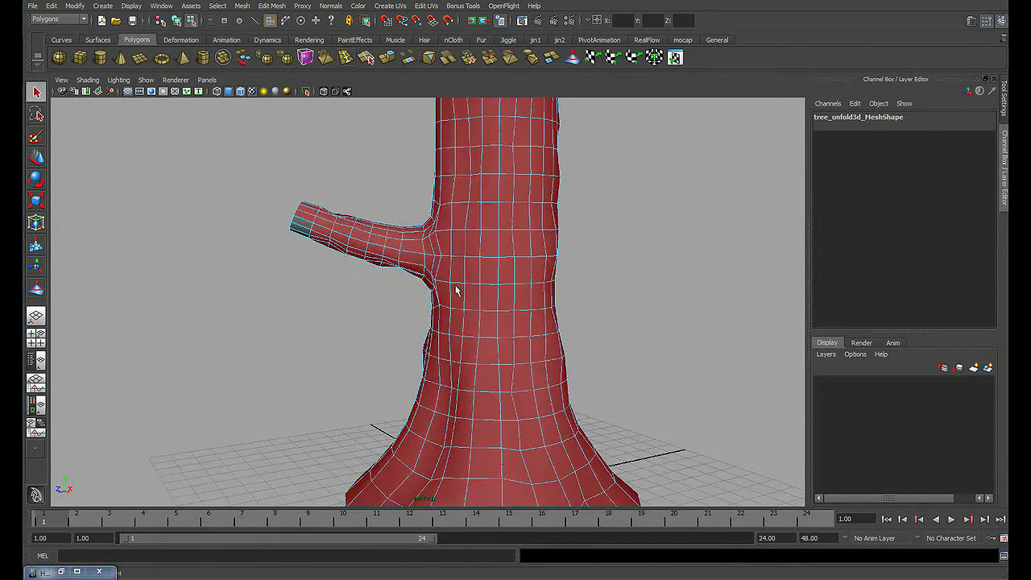
pyautogui.moveTo(458, 290)
pyautogui.keyDown('alt'); pyautogui.mouseDown()
pyautogui.moveTo(451, 279)
pyautogui.moveTo(424, 310)
pyautogui.moveTo(534, 246)
pyautogui.moveTo(548, 287)
pyautogui.mouseUp(); pyautogui.keyUp('alt')
pyautogui.keyDown('alt'); pyautogui.moveTo(548, 288); pyautogui.dragTo(500, 282, button='right'); pyautogui.keyUp('alt')
pyautogui.moveTo(500, 282)
pyautogui.keyDown('alt'); pyautogui.mouseDown()
pyautogui.moveTo(472, 307)
pyautogui.moveTo(473, 229)
pyautogui.mouseUp(); pyautogui.keyUp('alt')
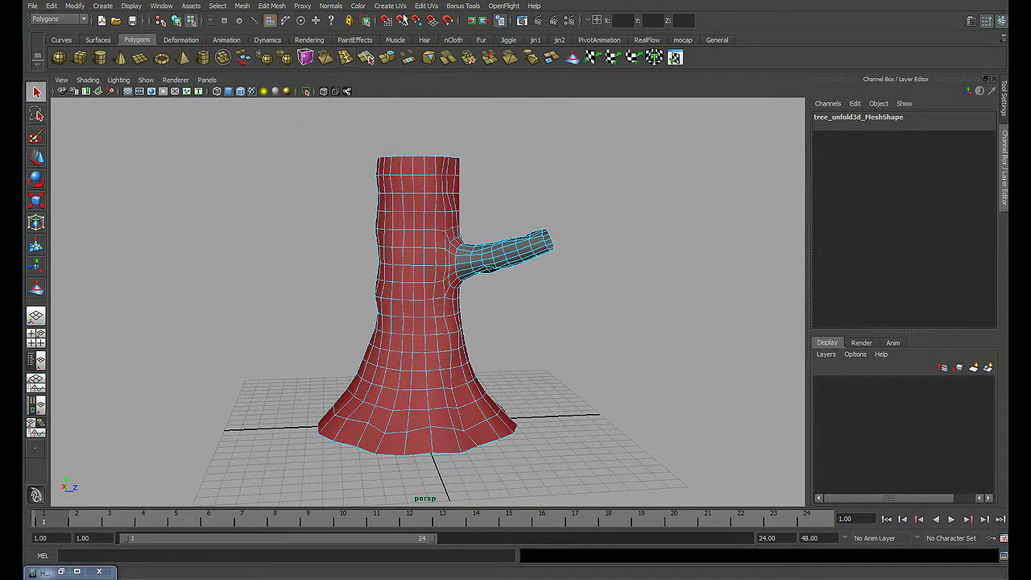
pyautogui.click(390, 6)
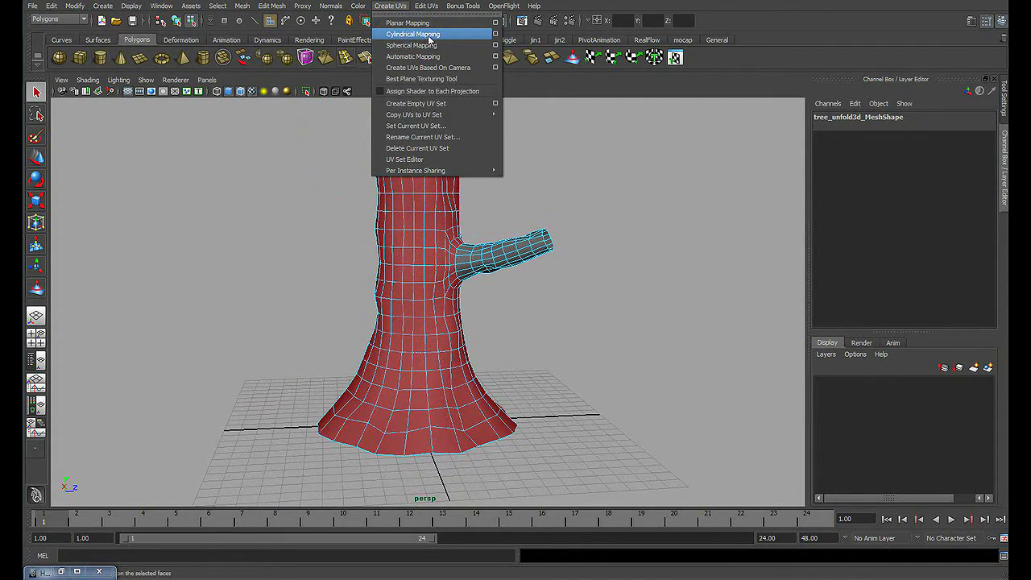
# - Apply a cylindrical UV projection to the trunk faces with a 360 horizontal sweep
pyautogui.click(413, 35)
pyautogui.keyDown('alt'); pyautogui.moveTo(542, 220); pyautogui.dragTo(546, 225); pyautogui.keyUp('alt')
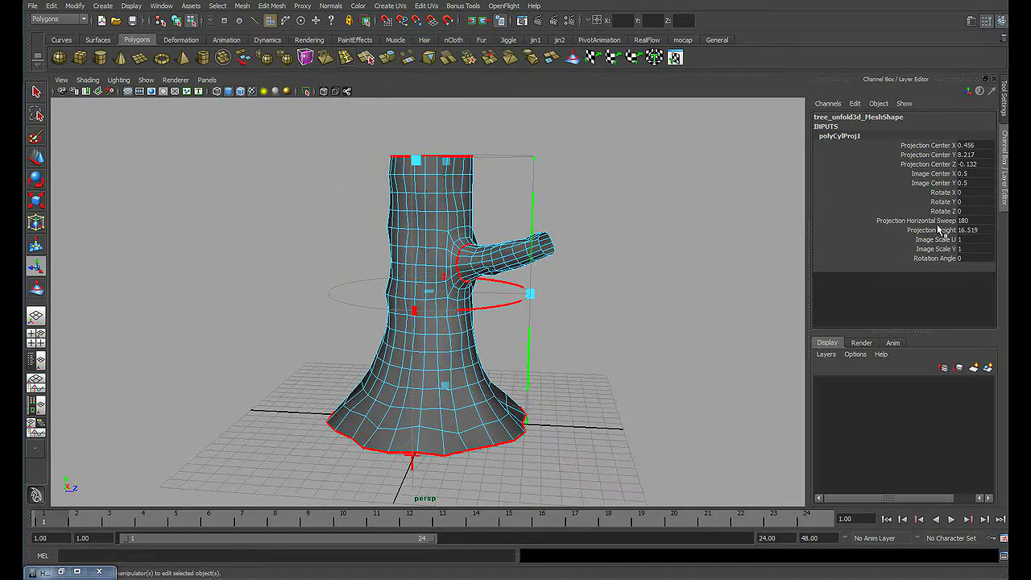
pyautogui.click(975, 221)
pyautogui.doubleClick(973, 221)
pyautogui.write('0')
pyautogui.press('Return')
pyautogui.moveTo(530, 266)
pyautogui.keyDown('alt'); pyautogui.mouseDown()
pyautogui.moveTo(398, 231)
pyautogui.moveTo(311, 230)
pyautogui.moveTo(427, 226)
pyautogui.mouseUp(); pyautogui.keyUp('alt')
# - In the UV Texture Editor, slide the trunk's UV shell one tile to the left
pyautogui.click(675, 57)
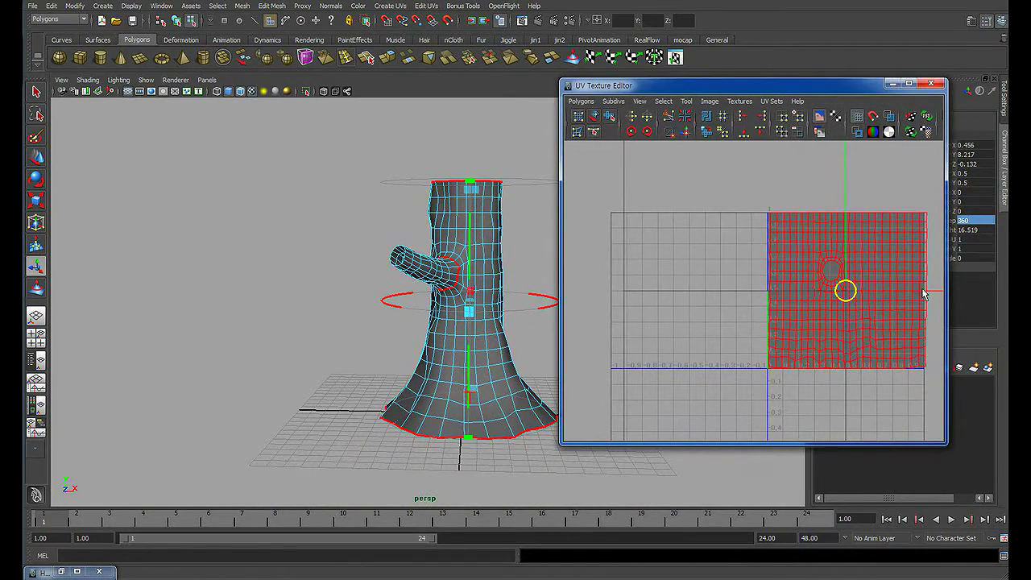
pyautogui.moveTo(924, 294); pyautogui.dragTo(682, 290)
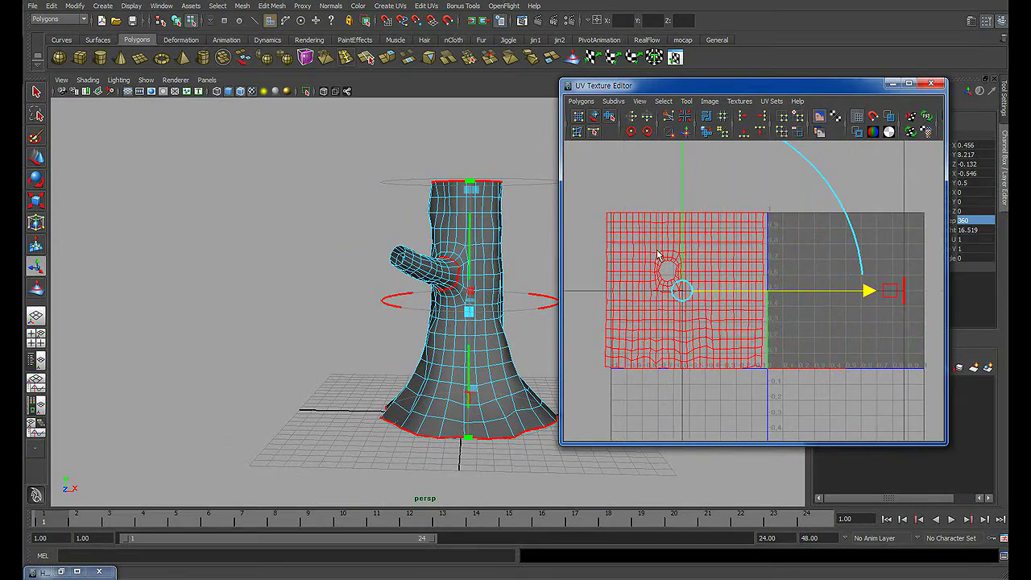
pyautogui.click(604, 193)
# - Zoom in and select the branch faces, then close the UV Texture Editor
pyautogui.keyDown('alt'); pyautogui.moveTo(201, 251); pyautogui.dragTo(240, 251); pyautogui.keyUp('alt')
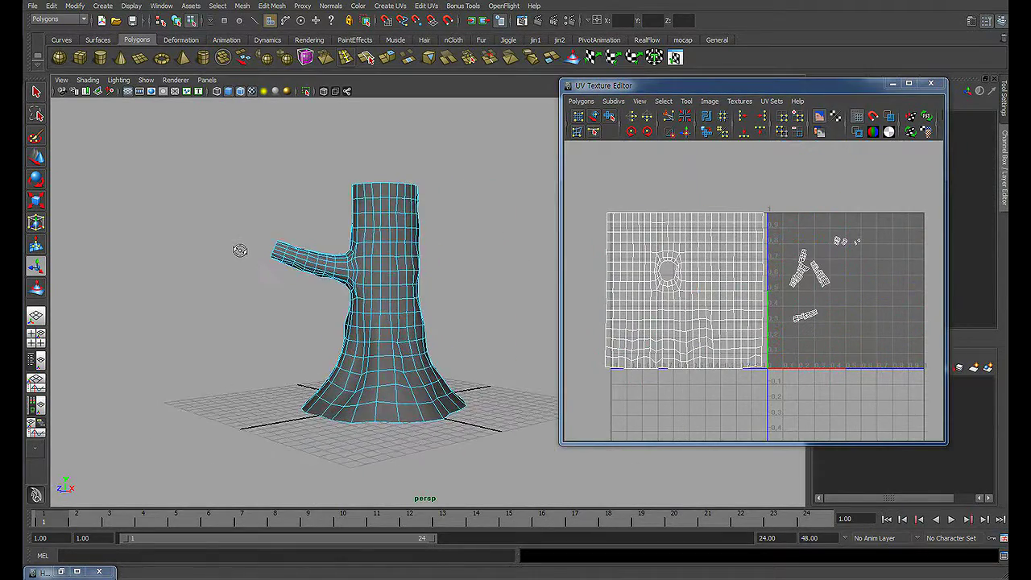
pyautogui.keyDown('alt'); pyautogui.moveTo(240, 251); pyautogui.dragTo(394, 242, button='right'); pyautogui.keyUp('alt')
pyautogui.keyDown('alt'); pyautogui.moveTo(394, 242); pyautogui.dragTo(363, 239); pyautogui.keyUp('alt')
pyautogui.keyDown('alt'); pyautogui.moveTo(363, 239); pyautogui.dragTo(352, 237, button='right'); pyautogui.keyUp('alt')
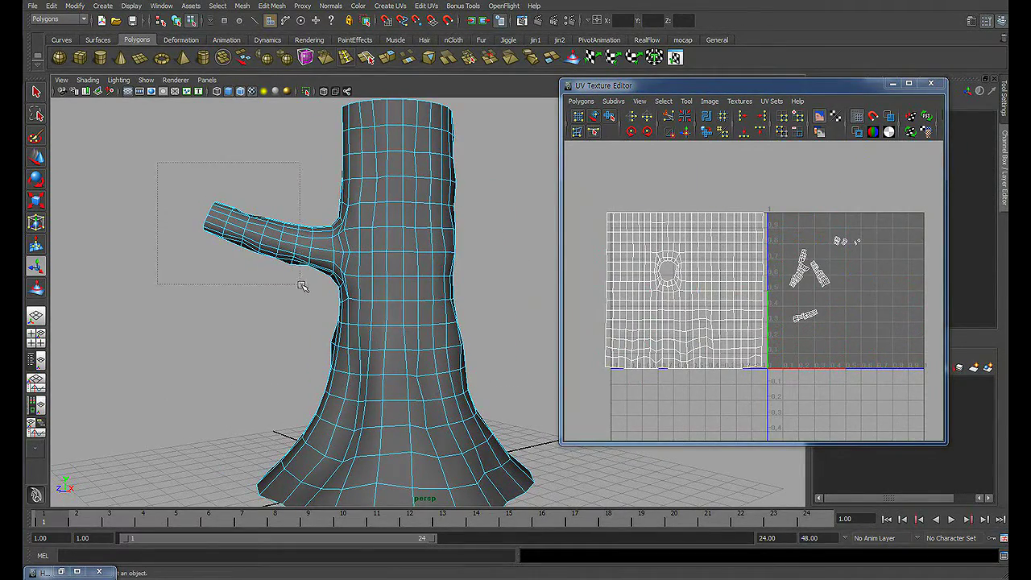
pyautogui.moveTo(301, 285)
pyautogui.mouseDown()
pyautogui.moveTo(444, 247)
pyautogui.moveTo(382, 241)
pyautogui.moveTo(393, 237)
pyautogui.mouseUp()
pyautogui.click(893, 84)
pyautogui.moveTo(569, 198)
pyautogui.keyDown('alt'); pyautogui.mouseDown()
pyautogui.moveTo(304, 253)
pyautogui.moveTo(209, 218)
pyautogui.moveTo(233, 193)
pyautogui.moveTo(336, 168)
pyautogui.mouseUp(); pyautogui.keyUp('alt')
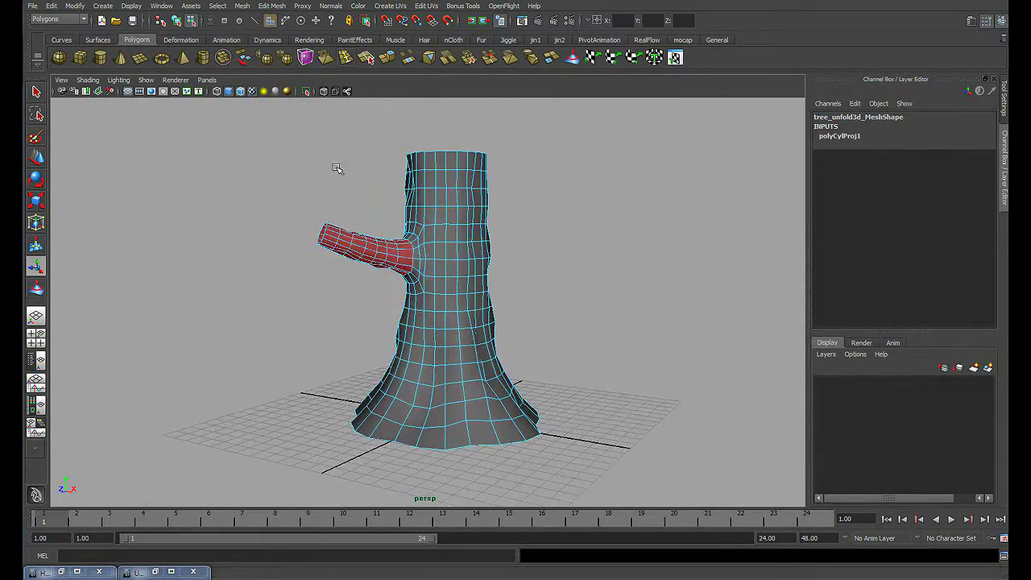
# - Apply a second cylindrical UV projection to the branch faces with a 360 sweep
pyautogui.click(390, 6)
pyautogui.click(411, 36)
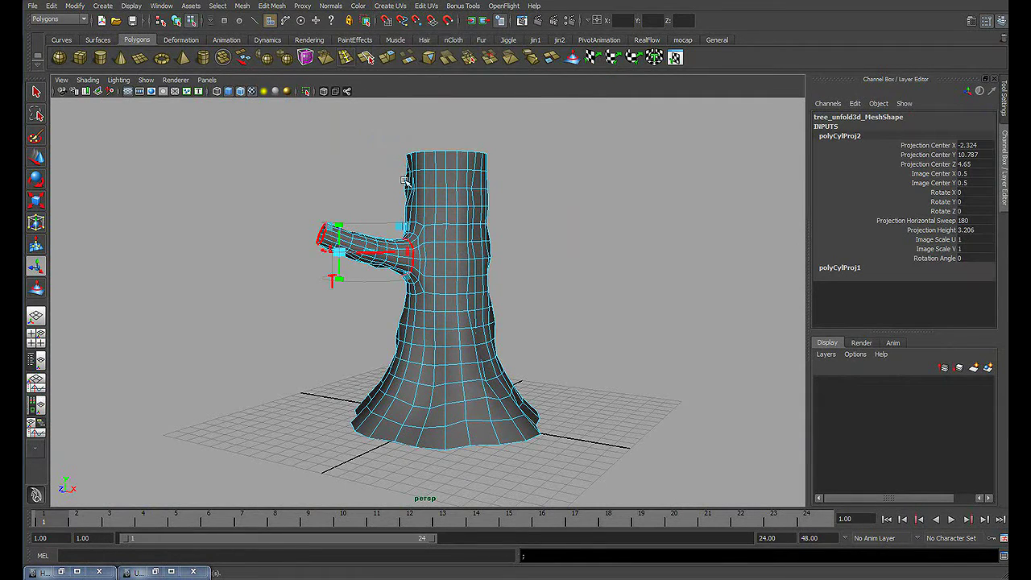
pyautogui.keyDown('alt'); pyautogui.moveTo(420, 211); pyautogui.dragTo(476, 254, button='middle'); pyautogui.keyUp('alt')
pyautogui.scroll(3, 476, 255)
pyautogui.scroll(2, 476, 255)
pyautogui.write('36')
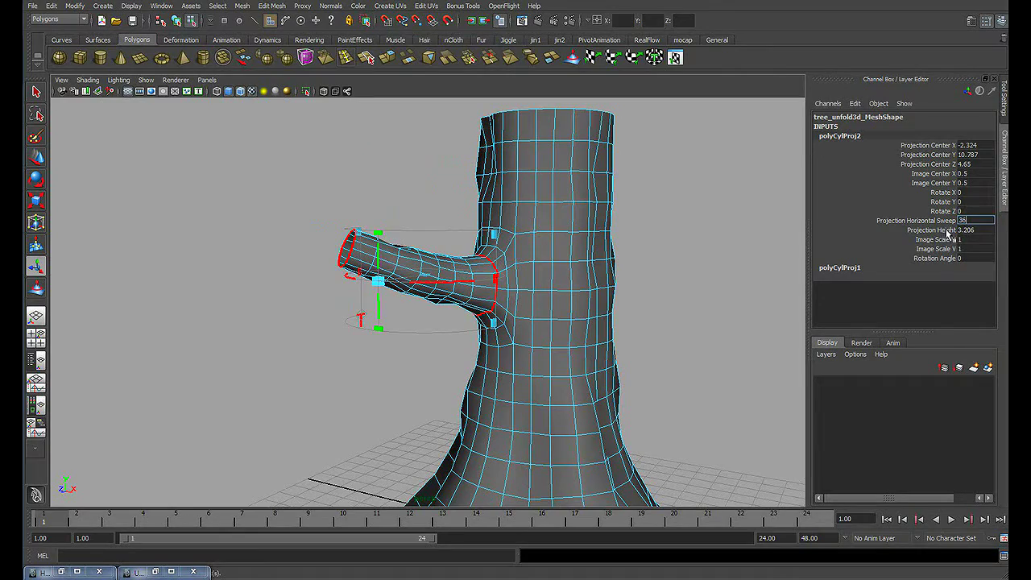
pyautogui.write('0')
pyautogui.press('Return')
pyautogui.moveTo(507, 259)
pyautogui.keyDown('alt'); pyautogui.mouseDown()
pyautogui.moveTo(552, 243)
pyautogui.moveTo(532, 251)
pyautogui.mouseUp(); pyautogui.keyUp('alt')
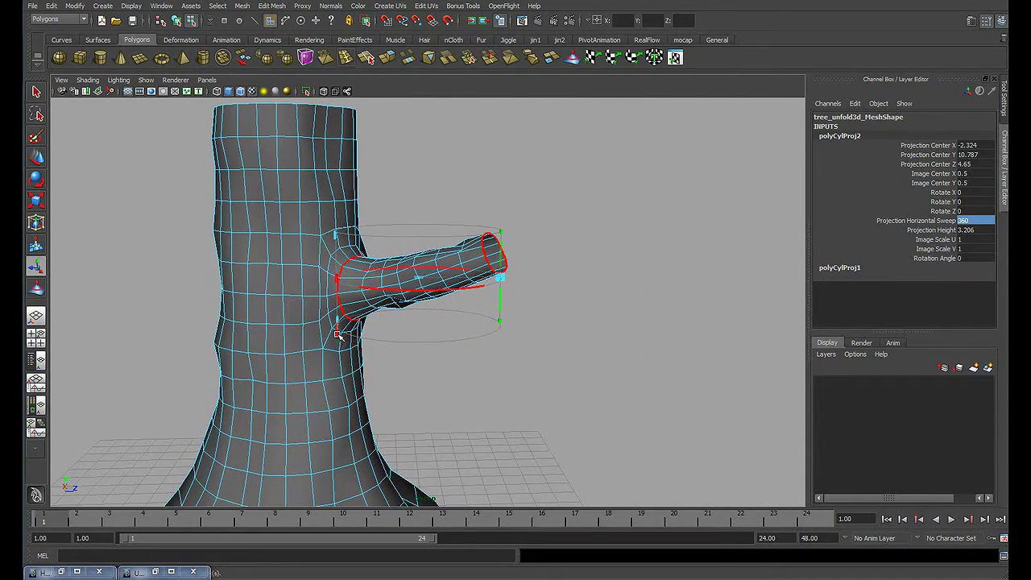
# - Switch the projection to rotation handles and rotate it to run along the branch
pyautogui.click(338, 333)
pyautogui.click(519, 330)
pyautogui.keyDown('alt'); pyautogui.moveTo(518, 341); pyautogui.dragTo(418, 339); pyautogui.keyUp('alt')
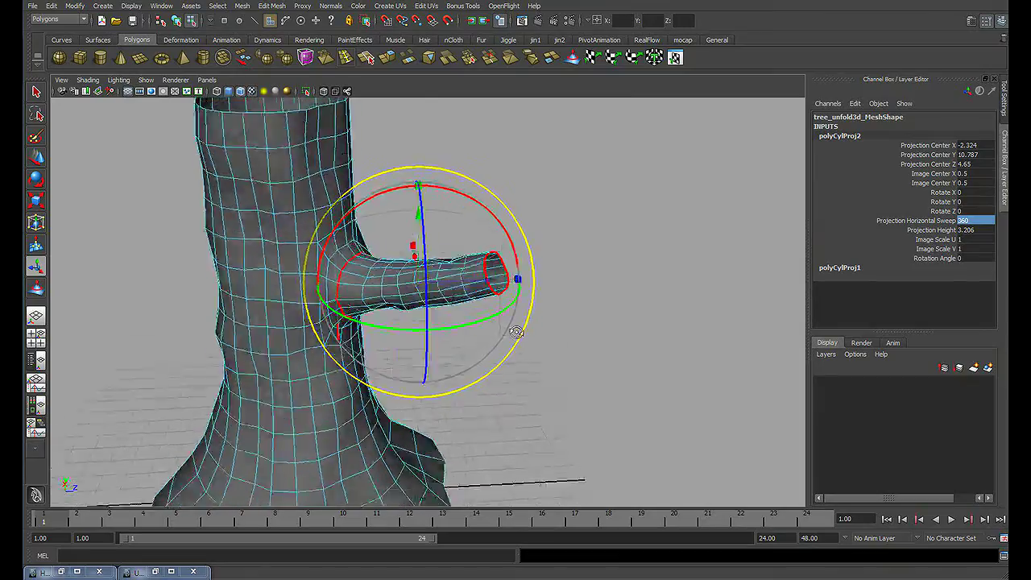
pyautogui.moveTo(344, 363)
pyautogui.keyDown('alt'); pyautogui.mouseDown()
pyautogui.moveTo(320, 359)
pyautogui.moveTo(324, 368)
pyautogui.moveTo(326, 347)
pyautogui.moveTo(368, 316)
pyautogui.moveTo(290, 306)
pyautogui.moveTo(304, 311)
pyautogui.mouseUp(); pyautogui.keyUp('alt')
pyautogui.moveTo(345, 250); pyautogui.dragTo(355, 209)
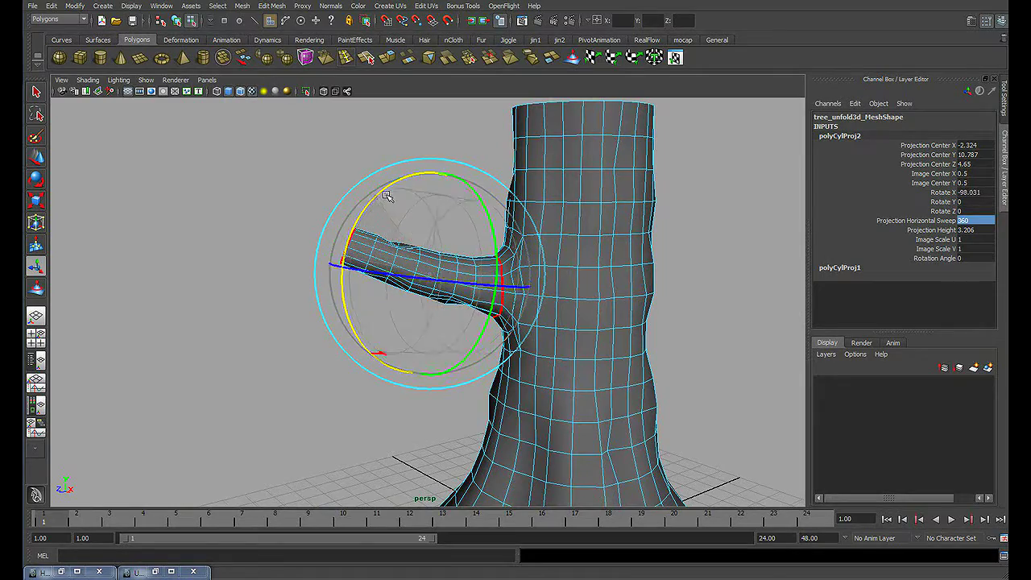
pyautogui.moveTo(398, 188)
pyautogui.keyDown('alt'); pyautogui.mouseDown()
pyautogui.moveTo(387, 210)
pyautogui.moveTo(367, 205)
pyautogui.moveTo(364, 214)
pyautogui.mouseUp(); pyautogui.keyUp('alt')
pyautogui.keyDown('alt'); pyautogui.moveTo(365, 215); pyautogui.dragTo(464, 308); pyautogui.keyUp('alt')
pyautogui.moveTo(477, 369)
pyautogui.mouseDown()
pyautogui.moveTo(510, 373)
pyautogui.moveTo(491, 362)
pyautogui.moveTo(486, 371)
pyautogui.moveTo(504, 341)
pyautogui.moveTo(508, 233)
pyautogui.moveTo(487, 242)
pyautogui.moveTo(517, 257)
pyautogui.moveTo(483, 266)
pyautogui.mouseUp()
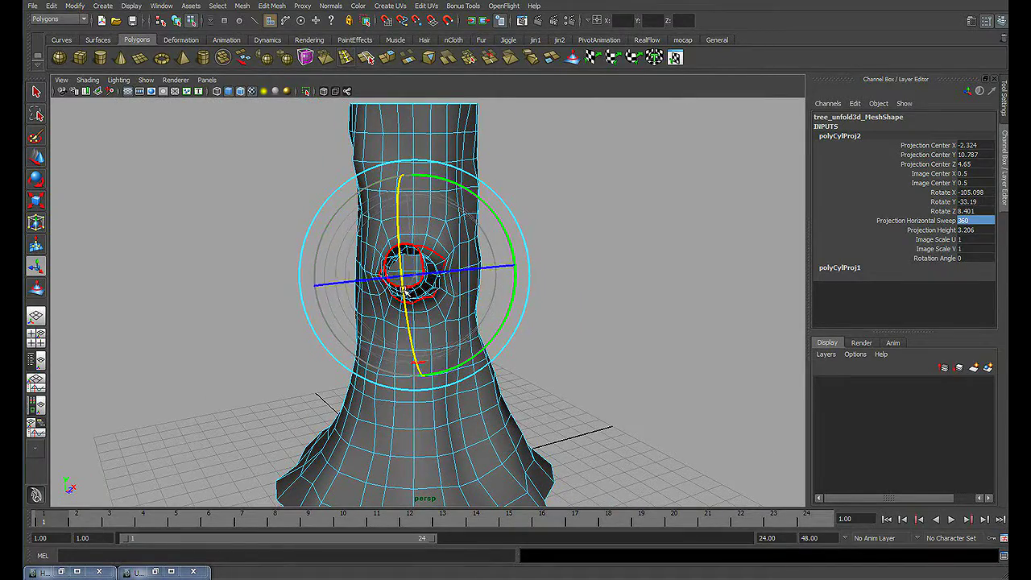
pyautogui.moveTo(503, 308)
pyautogui.mouseDown()
pyautogui.moveTo(491, 322)
pyautogui.moveTo(345, 277)
pyautogui.mouseUp()
pyautogui.moveTo(368, 193); pyautogui.dragTo(346, 241)
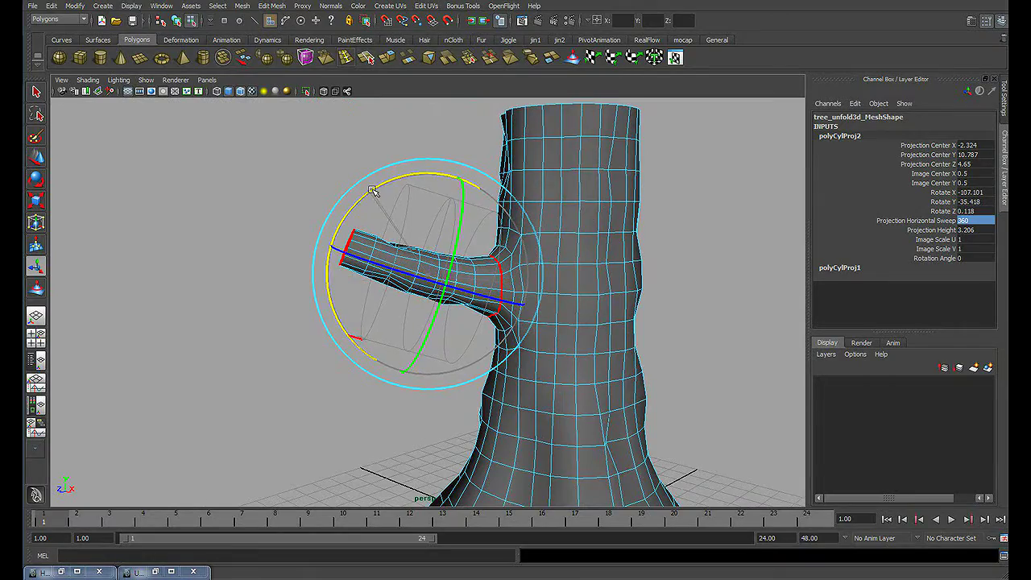
pyautogui.moveTo(483, 258)
pyautogui.keyDown('alt'); pyautogui.mouseDown()
pyautogui.moveTo(616, 268)
pyautogui.moveTo(502, 357)
pyautogui.moveTo(398, 227)
pyautogui.moveTo(305, 242)
pyautogui.mouseUp(); pyautogui.keyUp('alt')
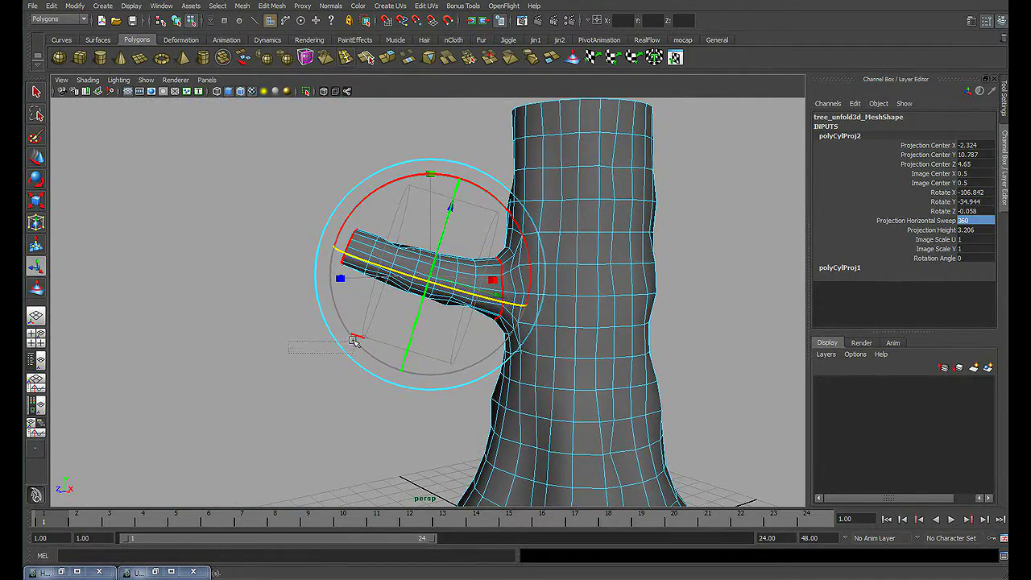
# - Deselect to check the result, then restore the projection selection and its own handles
pyautogui.click(297, 369)
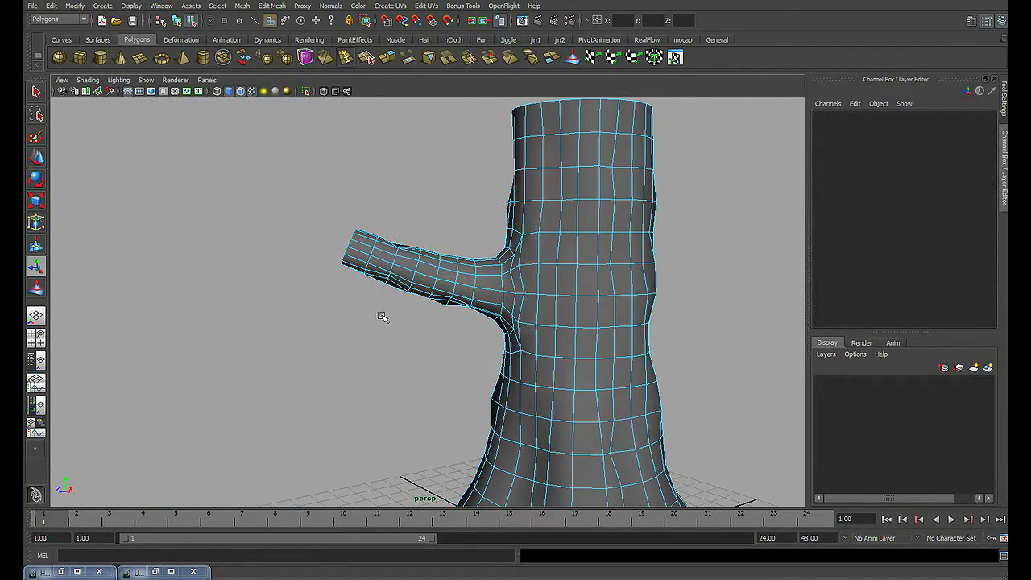
pyautogui.press('z')
pyautogui.moveTo(363, 339)
pyautogui.keyDown('alt'); pyautogui.mouseDown()
pyautogui.moveTo(354, 345)
pyautogui.moveTo(373, 314)
pyautogui.moveTo(407, 332)
pyautogui.moveTo(425, 187)
pyautogui.moveTo(362, 169)
pyautogui.moveTo(372, 173)
pyautogui.mouseUp(); pyautogui.keyUp('alt')
pyautogui.click(347, 345)
pyautogui.click(355, 333)
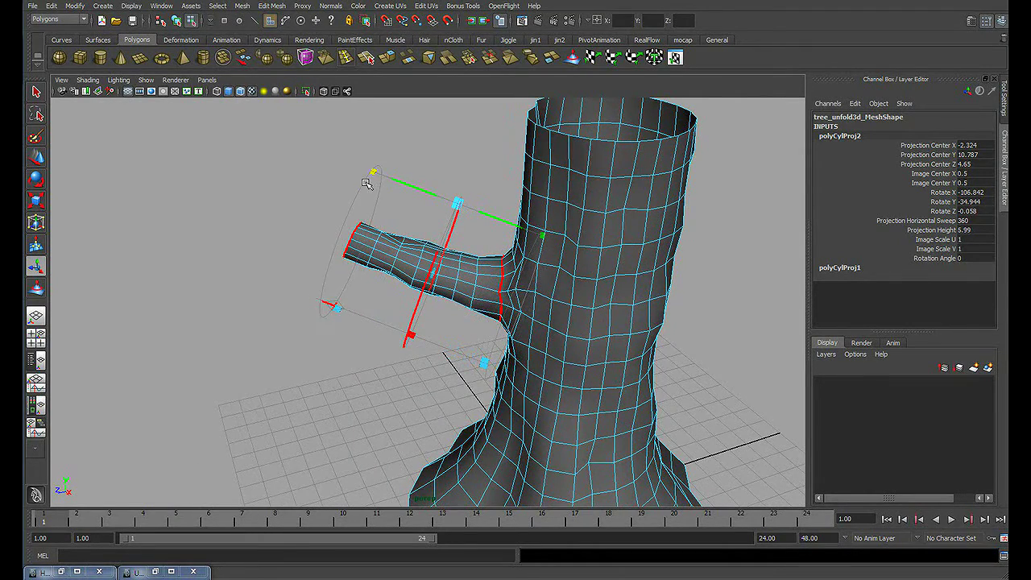
# - Open the UV Texture Editor full-screen and frame both tree UV shells
pyautogui.click(660, 65)
pyautogui.scroll(-2, 780, 269)
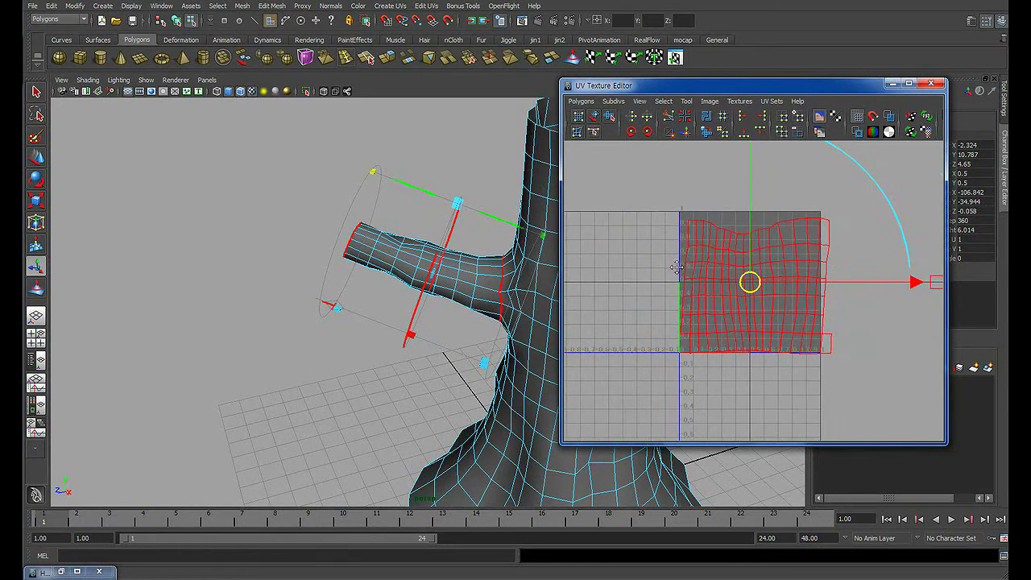
pyautogui.scroll(-2, 744, 269)
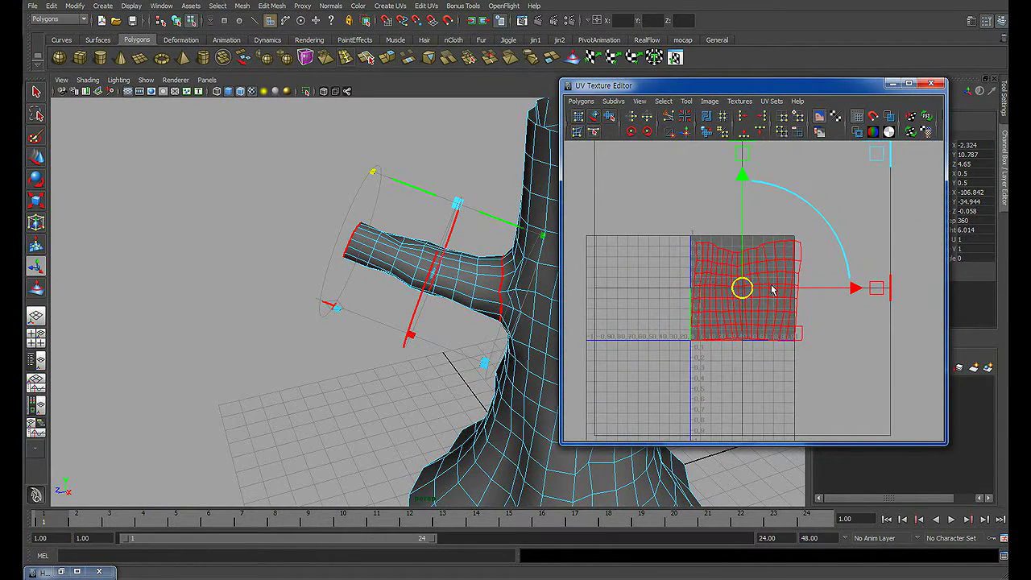
pyautogui.click(836, 282)
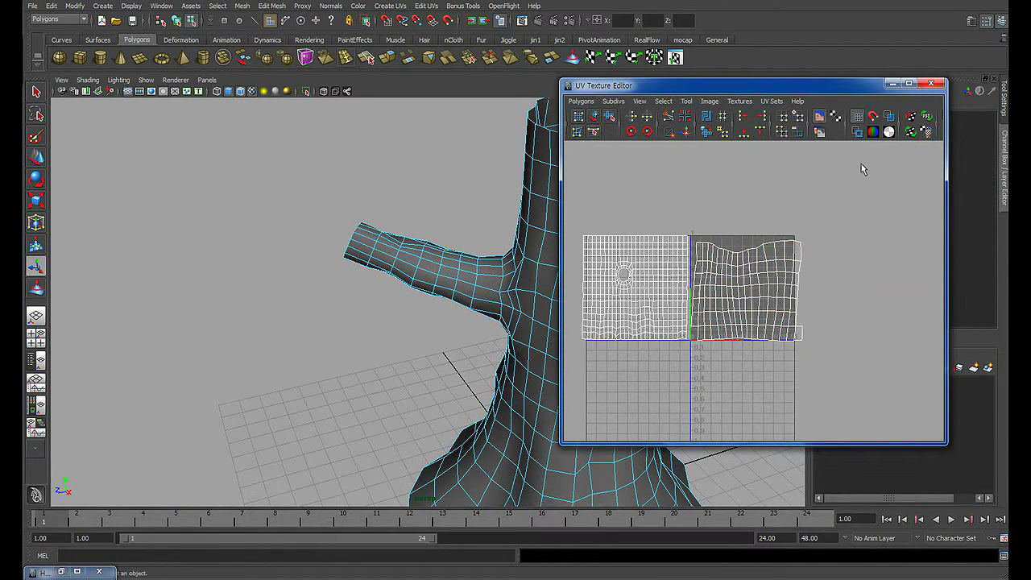
pyautogui.click(908, 83)
pyautogui.keyDown('alt'); pyautogui.moveTo(534, 237); pyautogui.dragTo(602, 208, button='middle'); pyautogui.keyUp('alt')
pyautogui.scroll(-1, 404, 251)
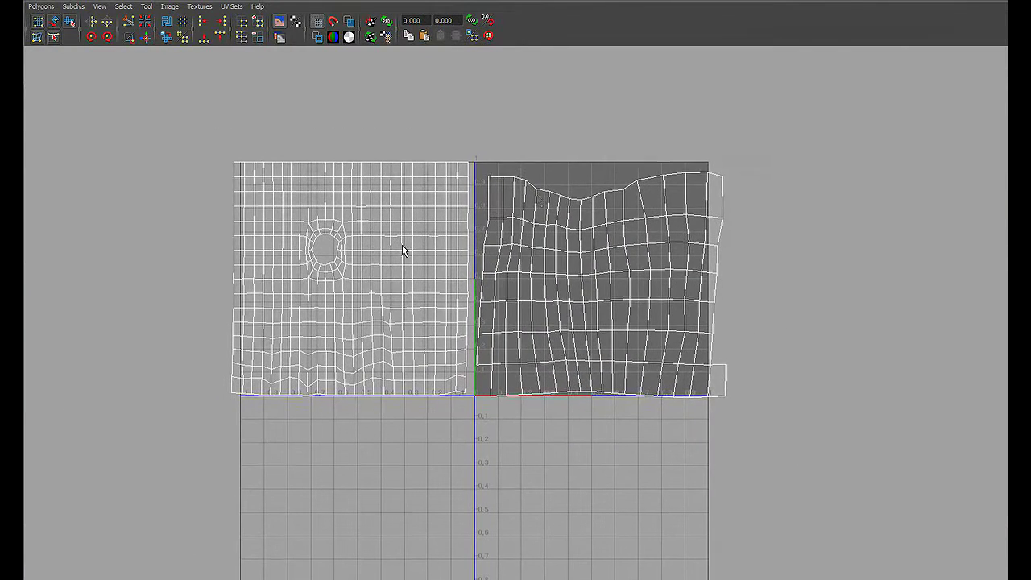
# - Select the whole branch UV shell and scale it down
pyautogui.moveTo(544, 196); pyautogui.dragTo(582, 202, button='right')
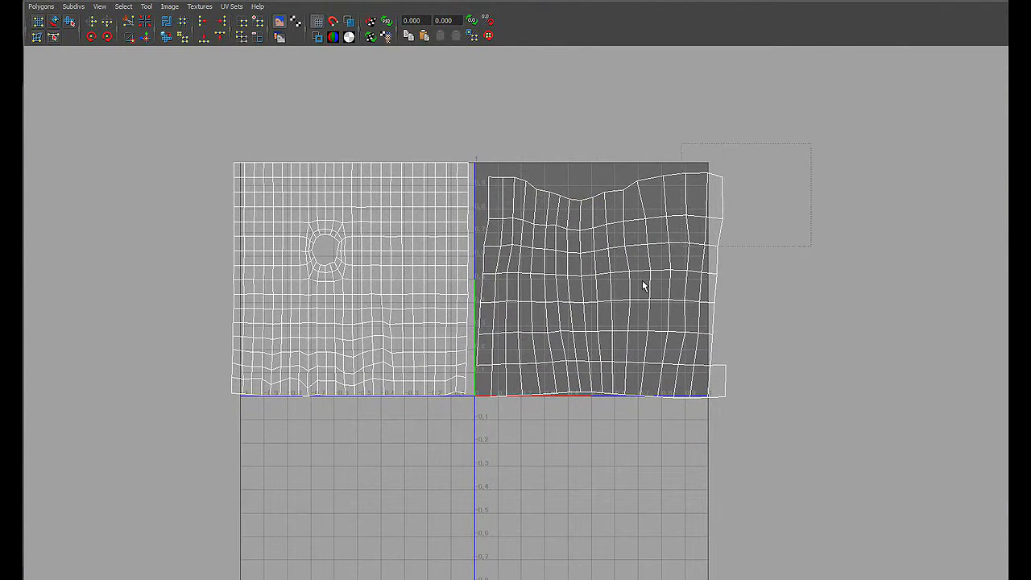
pyautogui.click(597, 295)
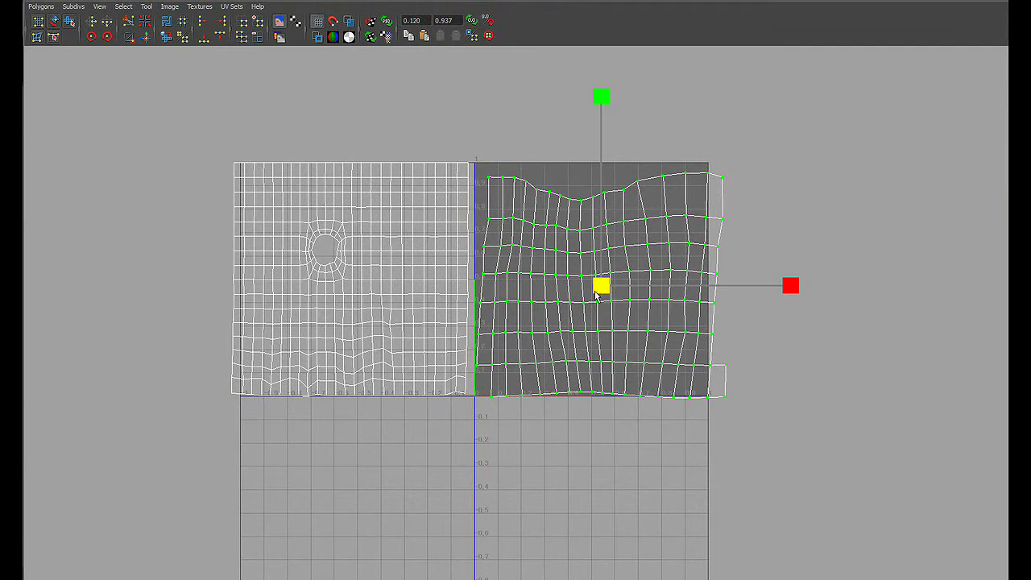
pyautogui.moveTo(597, 295); pyautogui.dragTo(543, 349)
pyautogui.click(742, 236)
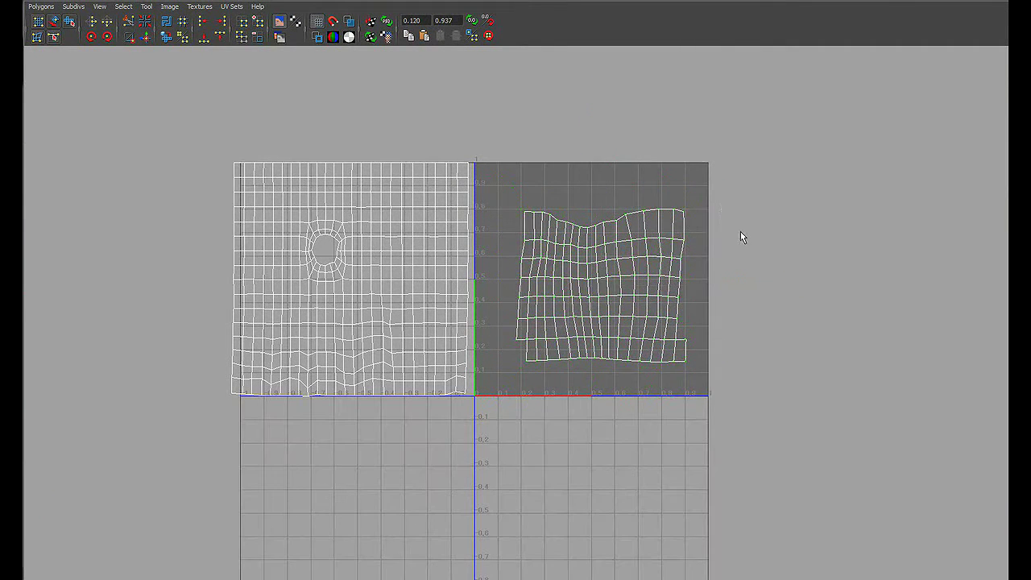
# - Shrink the trunk and branch shells together and move them up into the 0–1 square
pyautogui.moveTo(776, 143); pyautogui.dragTo(202, 410)
pyautogui.moveTo(460, 286)
pyautogui.mouseDown()
pyautogui.moveTo(381, 337)
pyautogui.moveTo(403, 317)
pyautogui.mouseUp()
pyautogui.press('w')
pyautogui.moveTo(458, 280); pyautogui.dragTo(635, 249)
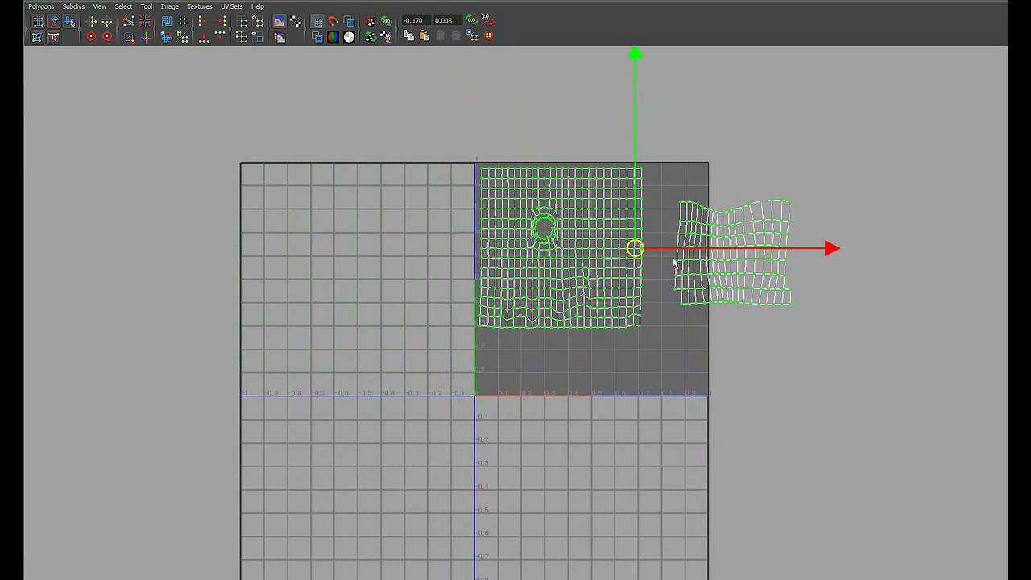
# - Run a layout on both shells so they pack inside the 0–1 tile
pyautogui.click(819, 202)
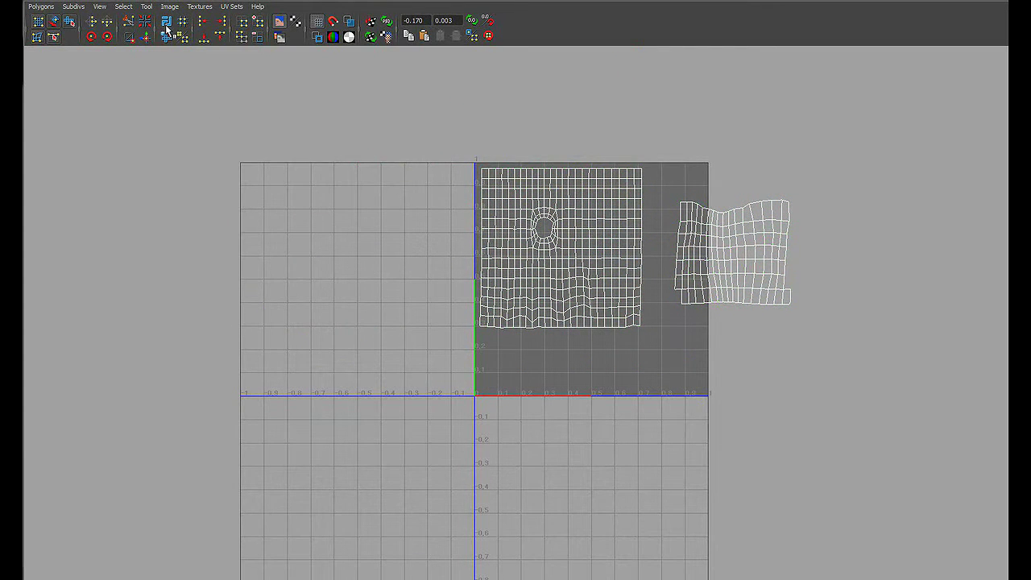
pyautogui.moveTo(813, 115); pyautogui.dragTo(313, 367)
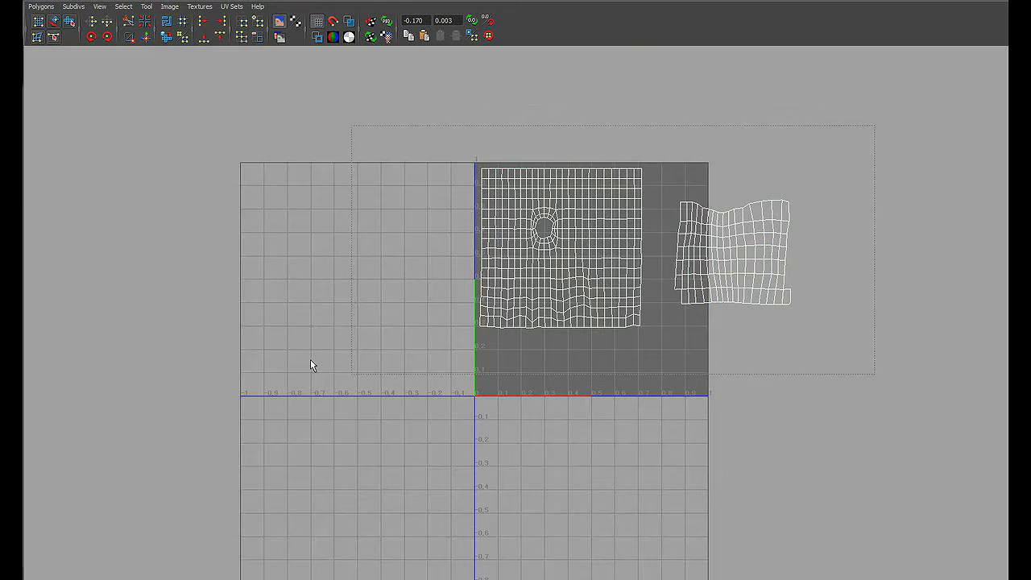
pyautogui.click(166, 36)
pyautogui.click(739, 190)
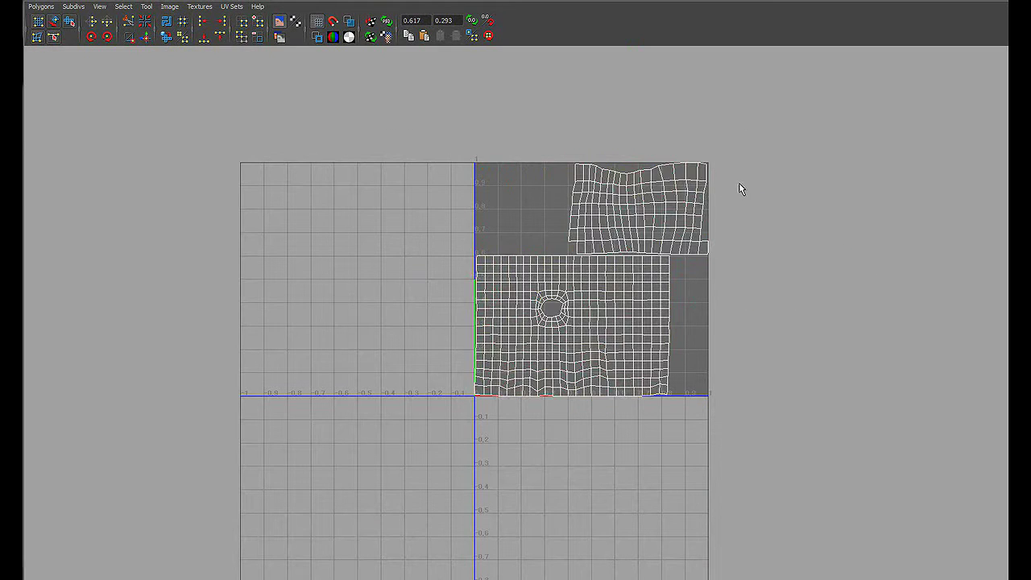
# - Restore the UV editor, then select the trunk's bottom UV row and the upper shell's top row
pyautogui.click(973, 1)
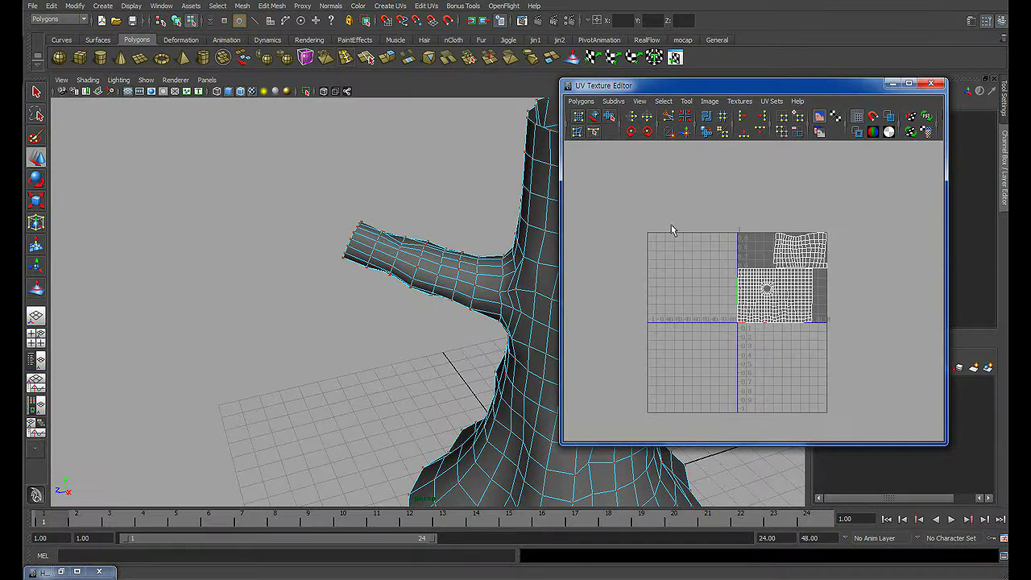
pyautogui.moveTo(484, 234)
pyautogui.keyDown('alt'); pyautogui.mouseDown()
pyautogui.moveTo(212, 265)
pyautogui.moveTo(351, 213)
pyautogui.mouseUp(); pyautogui.keyUp('alt')
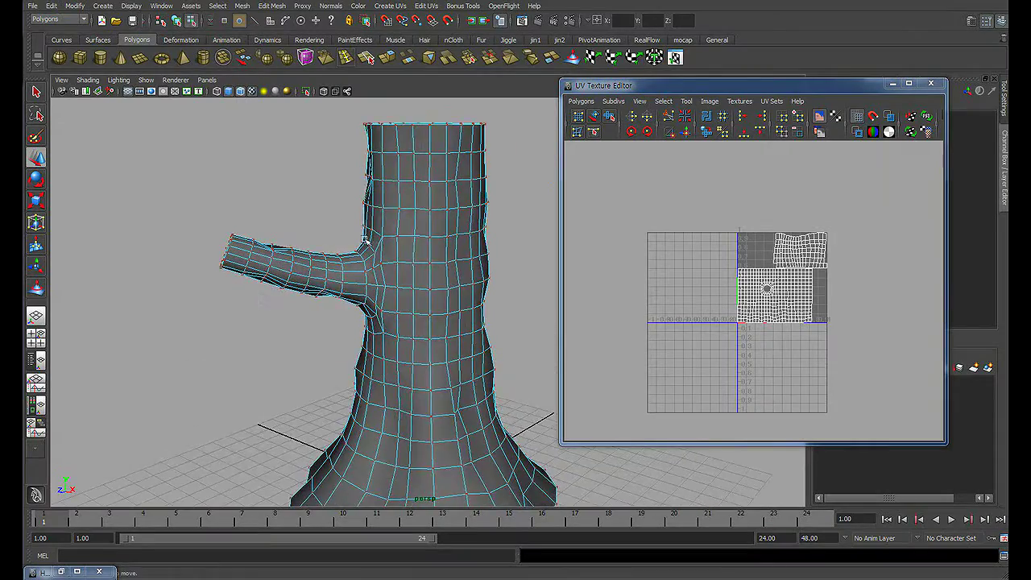
pyautogui.scroll(3, 367, 241)
pyautogui.moveTo(721, 335); pyautogui.dragTo(818, 312)
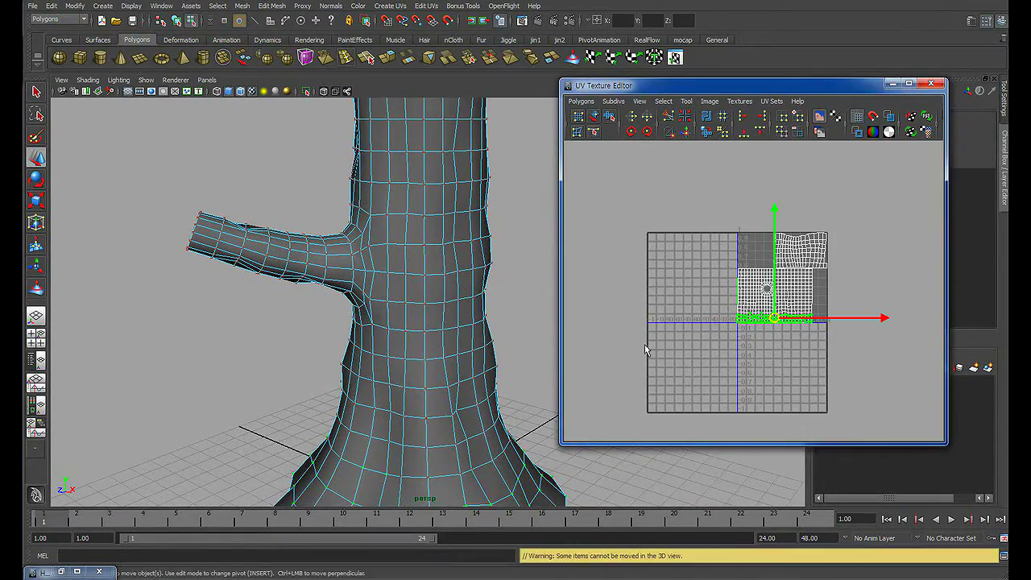
pyautogui.scroll(-3, 490, 346)
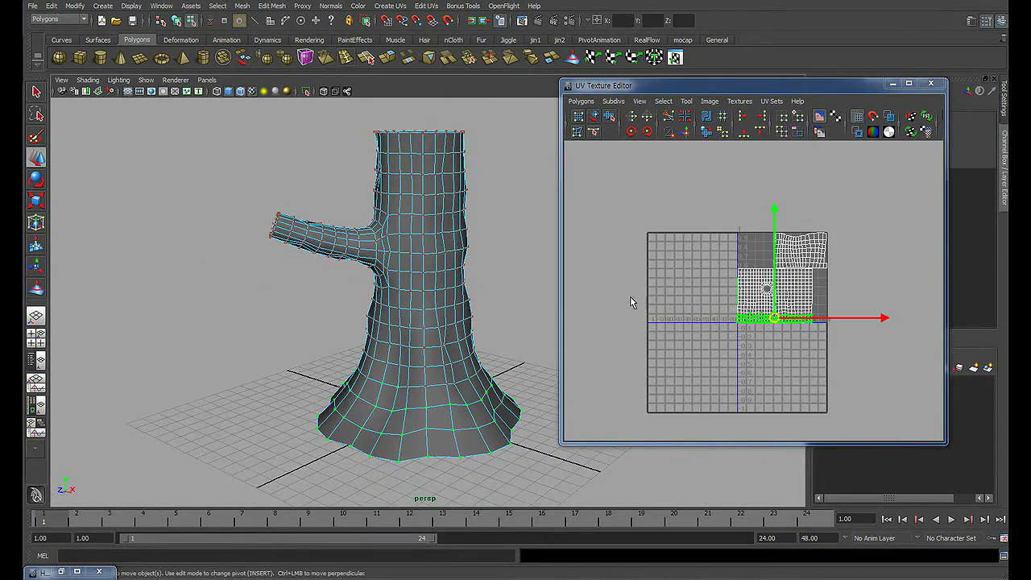
pyautogui.scroll(2, 679, 249)
pyautogui.keyDown('alt'); pyautogui.moveTo(872, 205); pyautogui.dragTo(834, 214, button='middle'); pyautogui.keyUp('alt')
pyautogui.moveTo(833, 214); pyautogui.dragTo(683, 249)
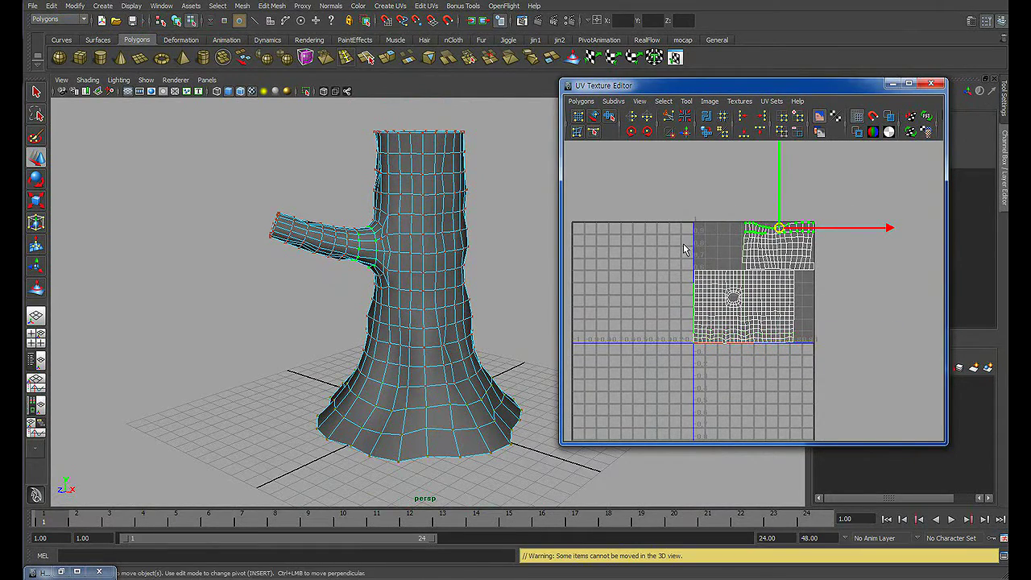
pyautogui.keyDown('alt'); pyautogui.moveTo(355, 270); pyautogui.dragTo(357, 248); pyautogui.keyUp('alt')
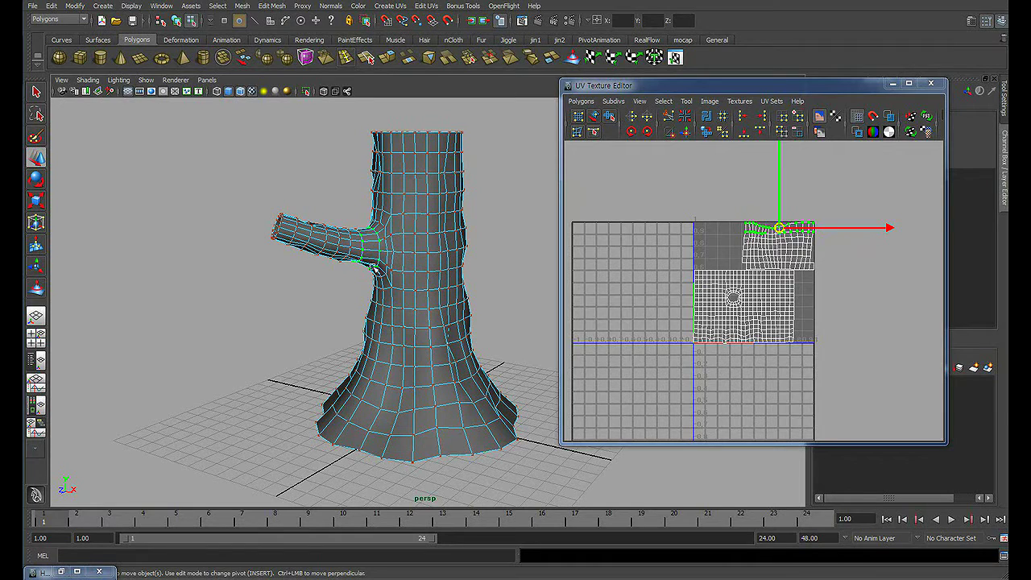
pyautogui.hotkey('ctrl', 'z')
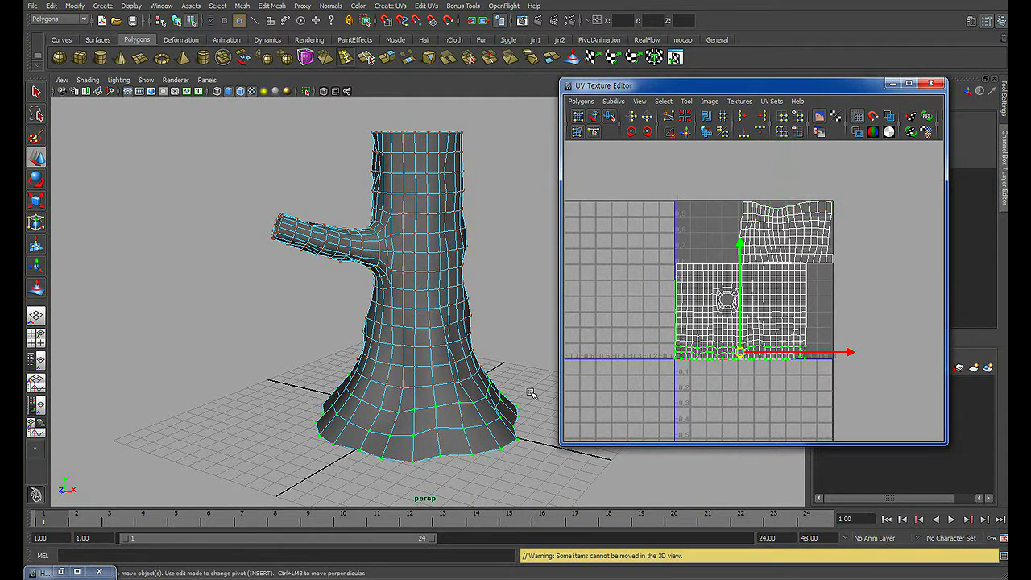
# - Expand the upper shell's top rows to the whole shell, then check both shells' bottom rows
pyautogui.moveTo(834, 224); pyautogui.dragTo(729, 195)
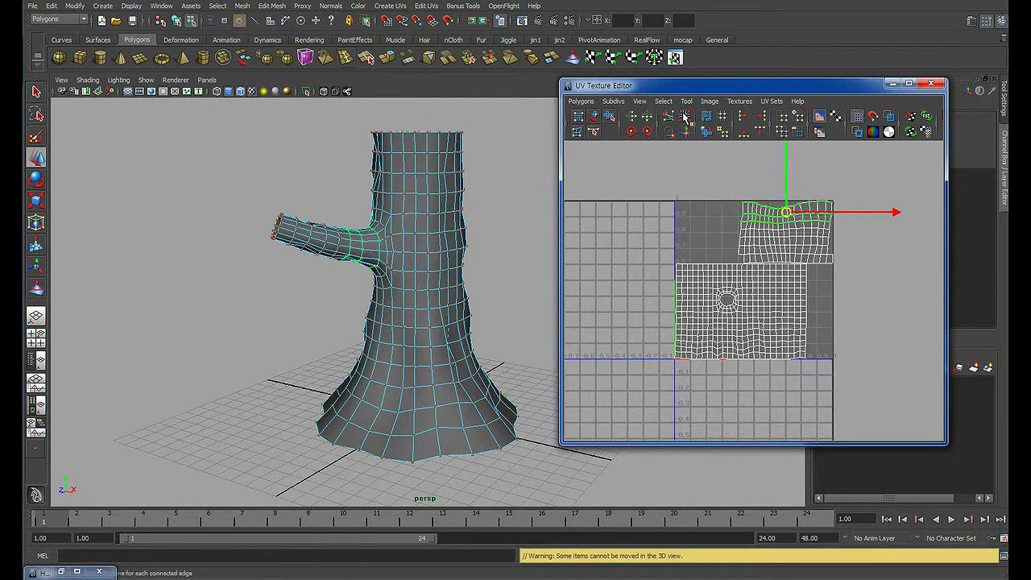
pyautogui.click(664, 101)
pyautogui.click(686, 141)
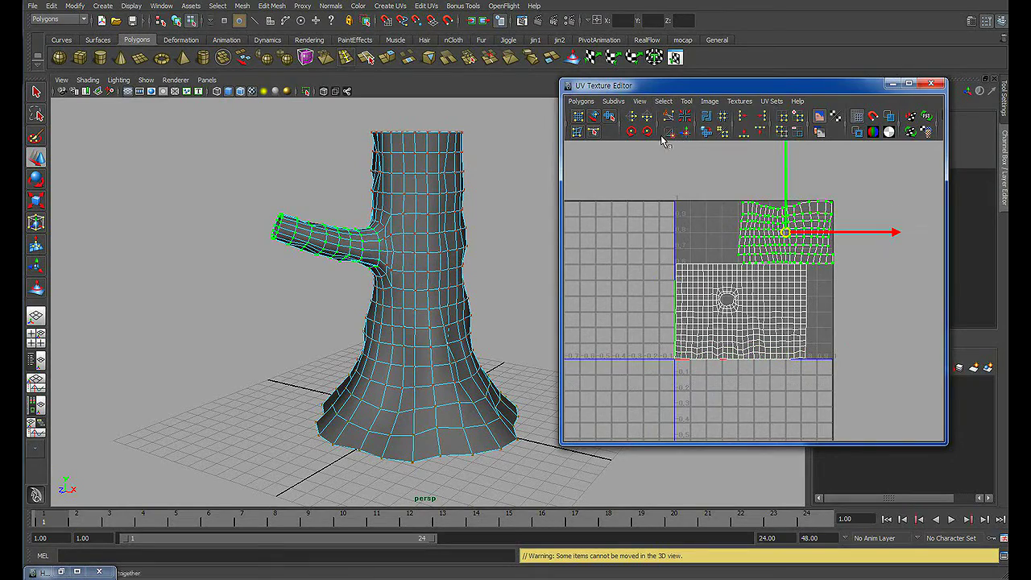
pyautogui.scroll(3, 781, 211)
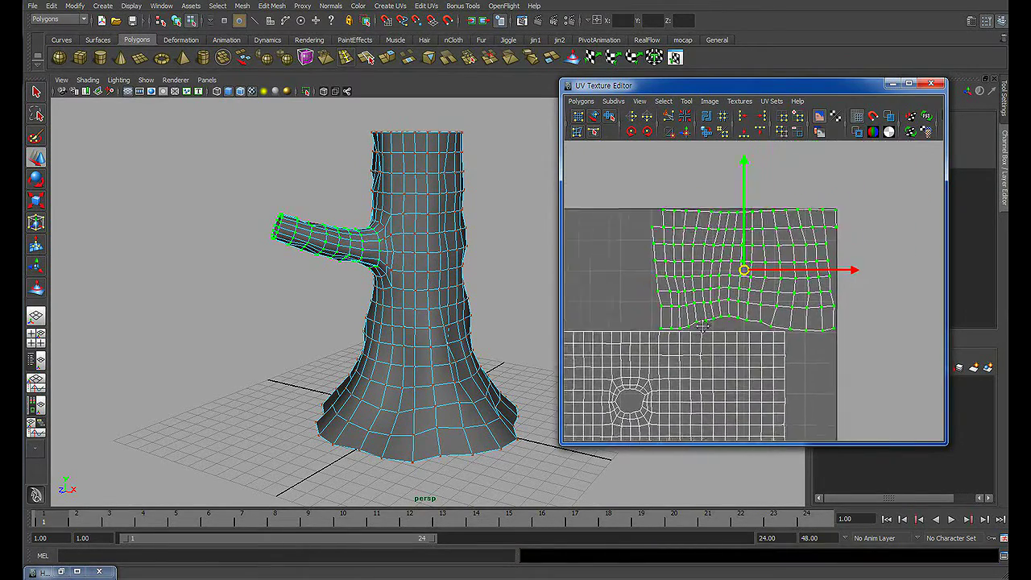
pyautogui.scroll(1, 780, 226)
pyautogui.scroll(2, 782, 246)
pyautogui.scroll(-1, 782, 247)
pyautogui.scroll(-1, 720, 232)
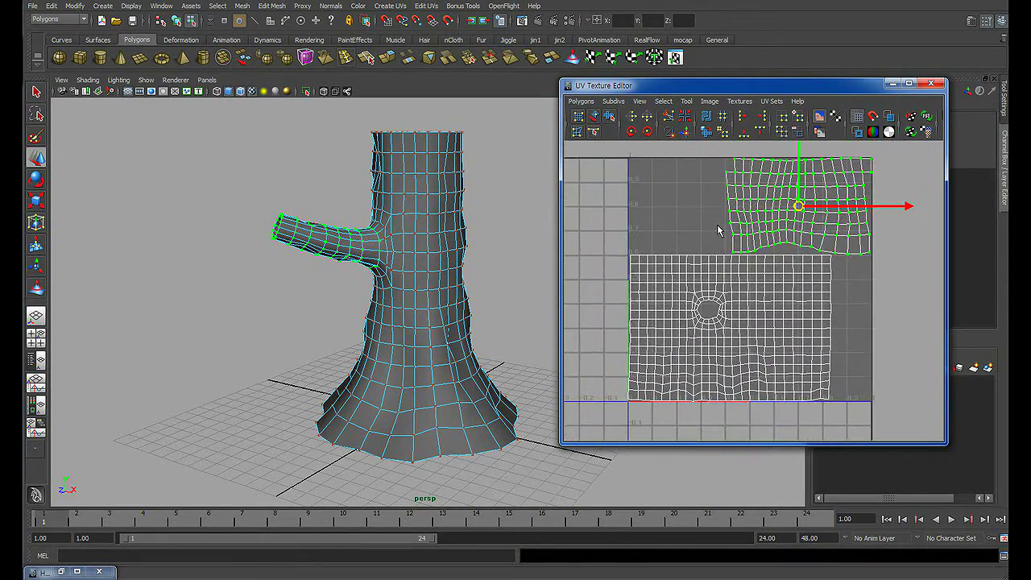
pyautogui.moveTo(888, 251); pyautogui.dragTo(869, 255)
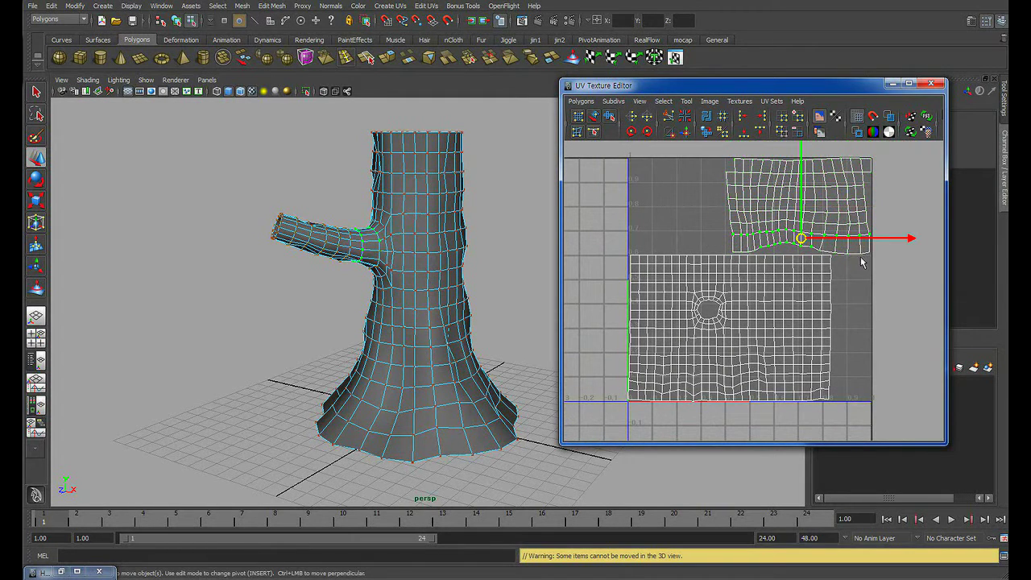
pyautogui.moveTo(848, 364); pyautogui.dragTo(611, 419)
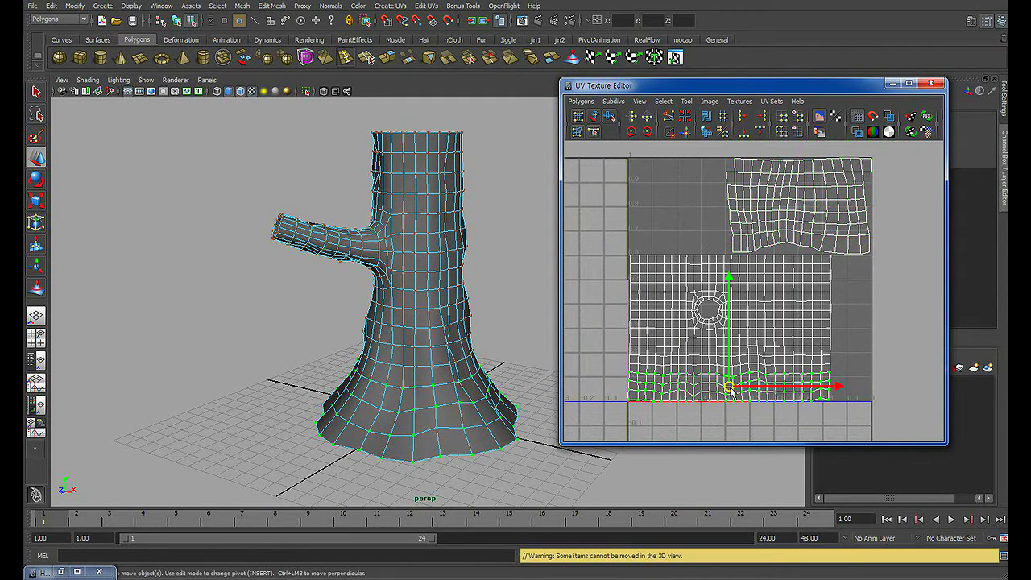
pyautogui.click(848, 295)
# - Select the whole tree as an object with F8 and frame it
pyautogui.press('F8')
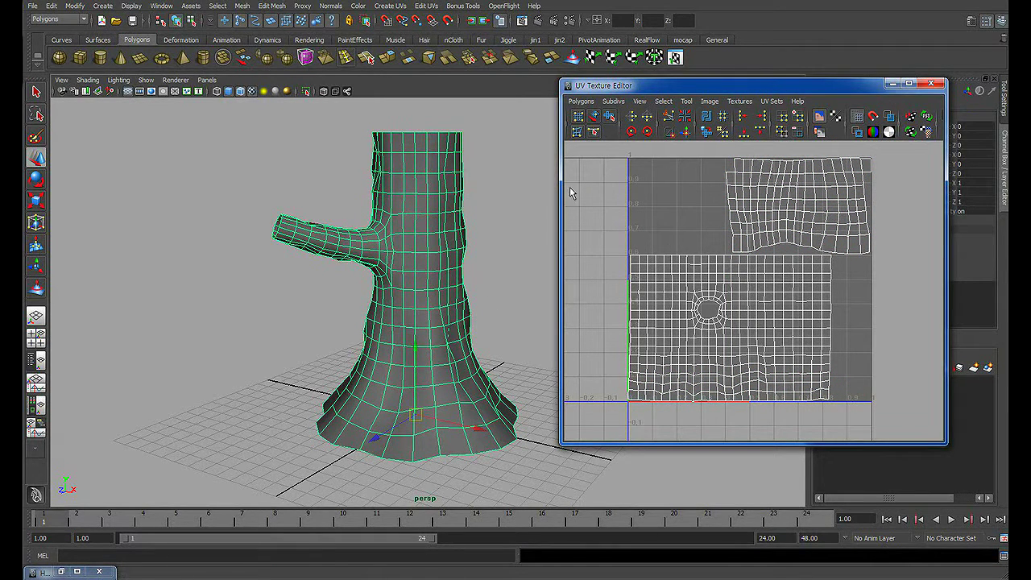
pyautogui.press('f')
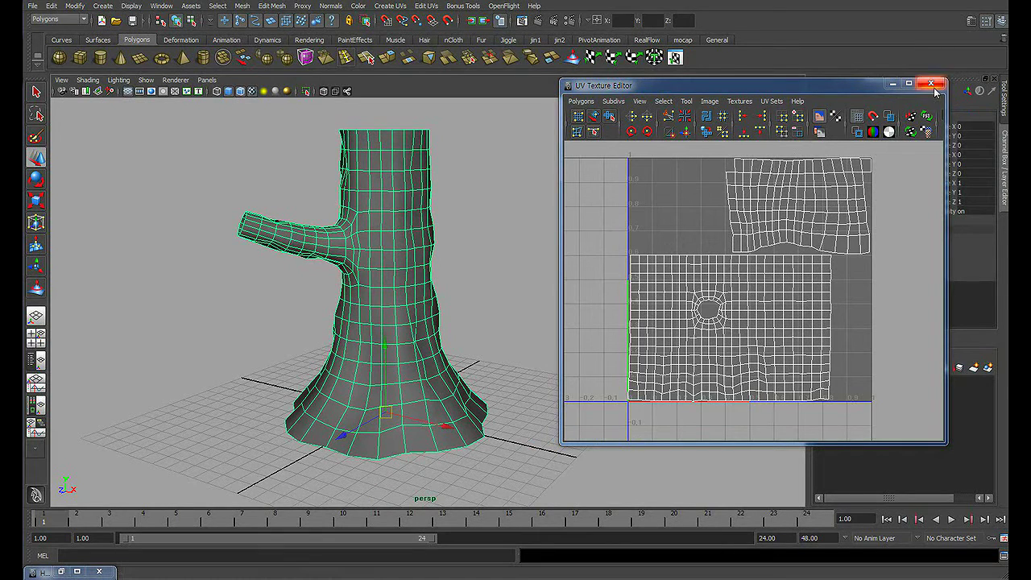
pyautogui.click(613, 101)
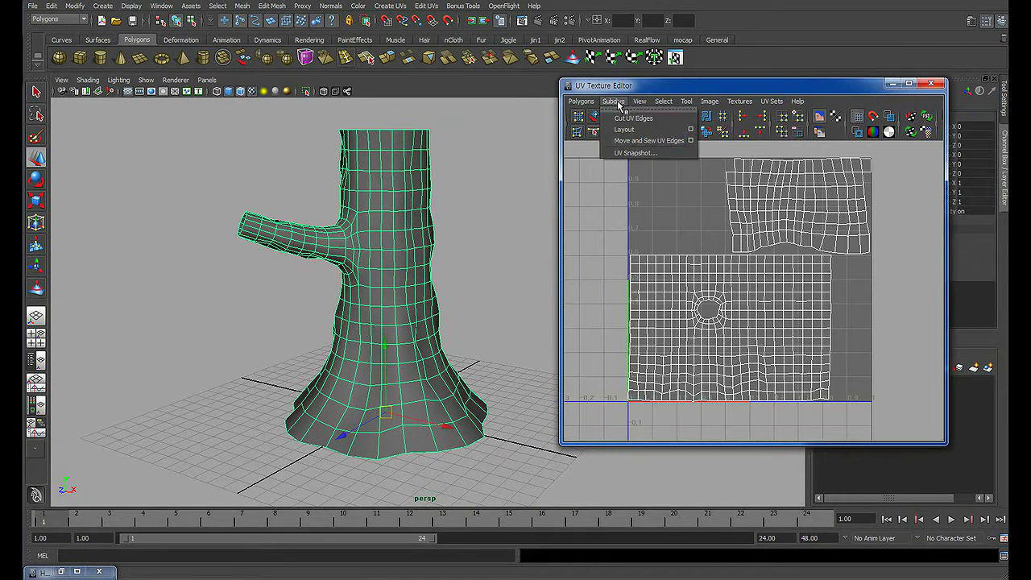
# - Save a 1280×1280 Targa UV snapshot as uv.tga in the Tutorial\treeMapping folder, then close the UV editor
pyautogui.click(636, 153)
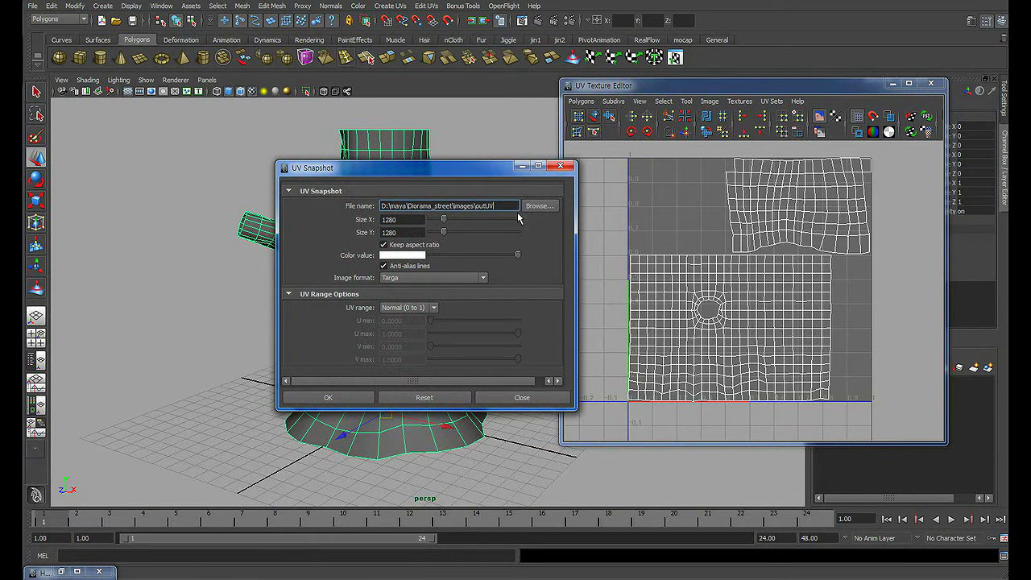
pyautogui.click(539, 205)
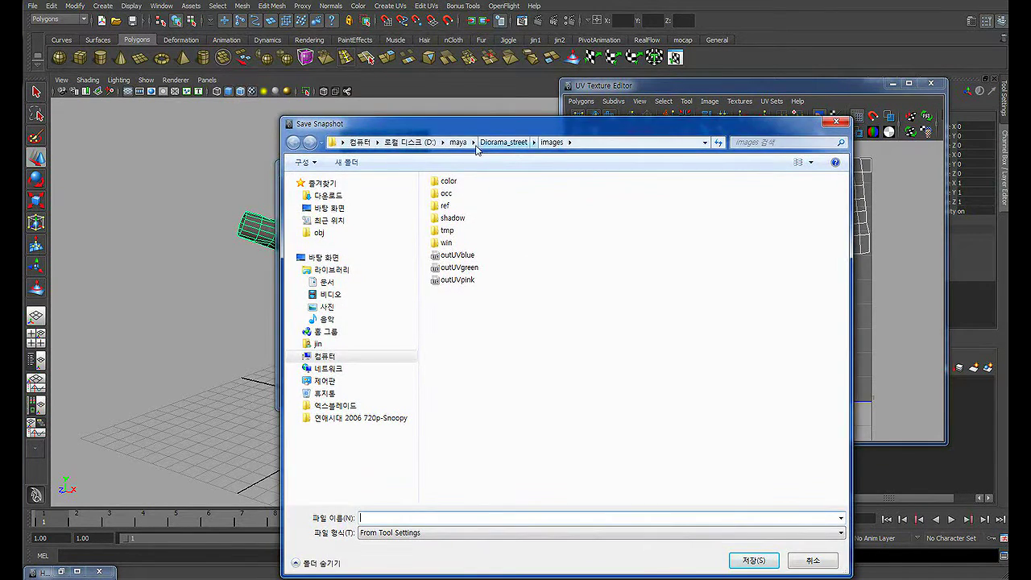
pyautogui.click(460, 142)
pyautogui.doubleClick(467, 347)
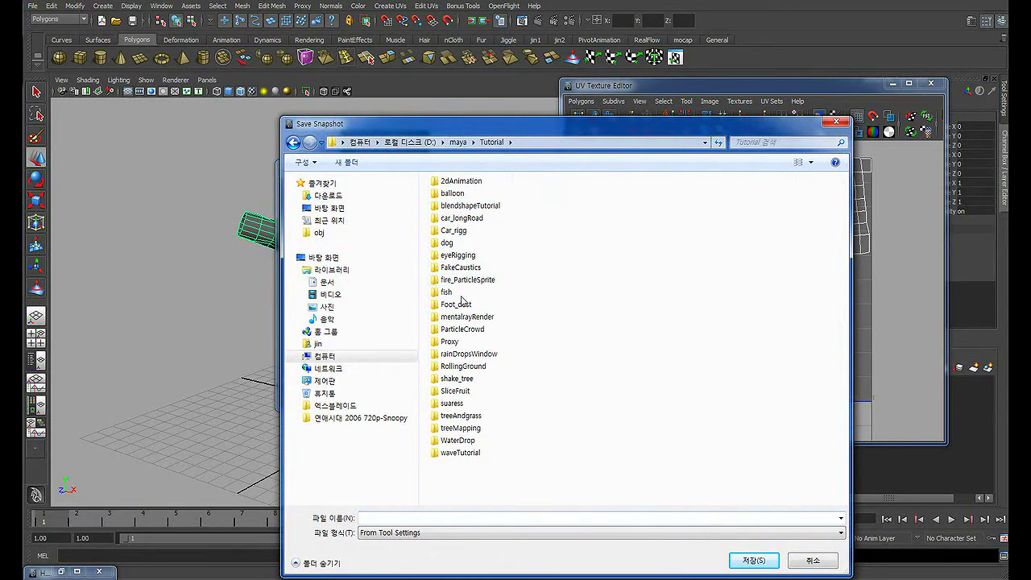
pyautogui.doubleClick(461, 428)
pyautogui.write('uv')
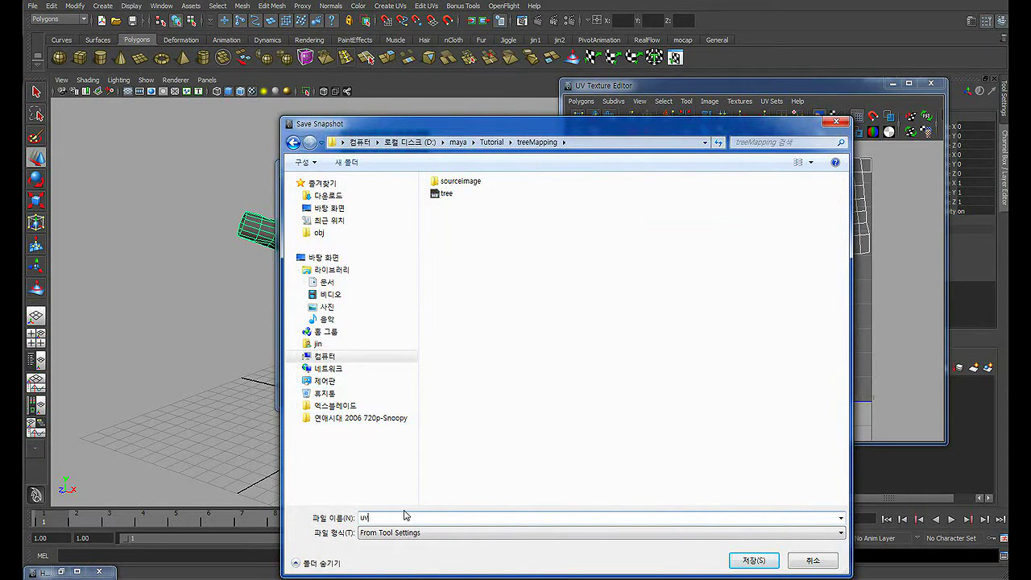
pyautogui.click(762, 559)
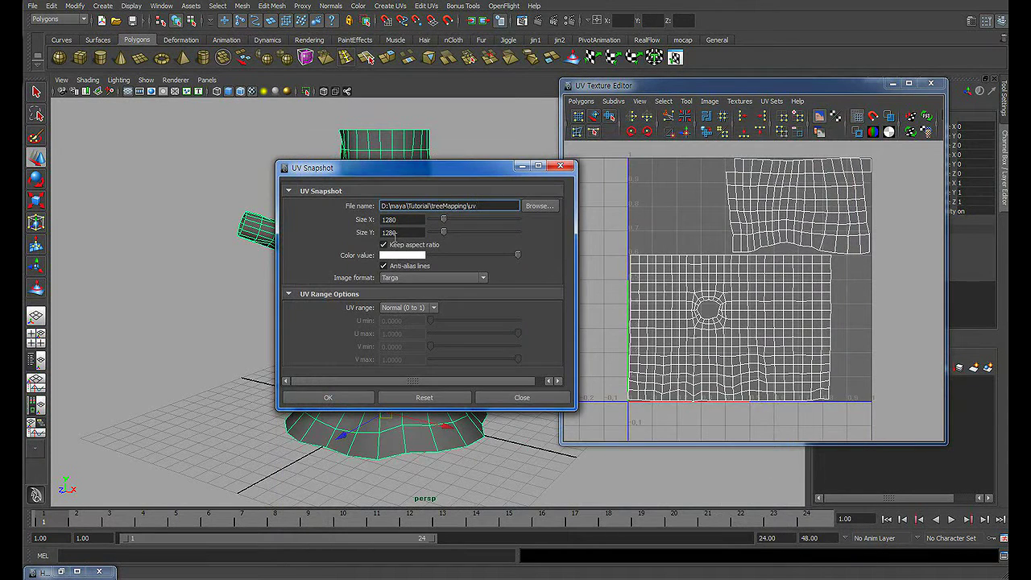
pyautogui.click(354, 398)
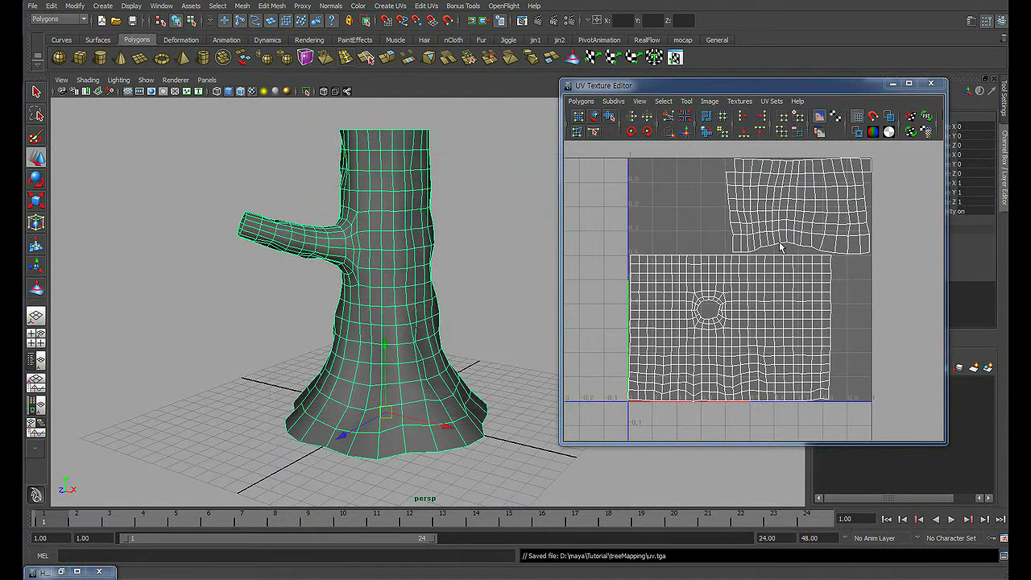
pyautogui.click(930, 84)
# - Open uv.tga from the treeMapping folder in Photoshop
pyautogui.keyDown('alt'); pyautogui.moveTo(594, 207); pyautogui.dragTo(552, 256); pyautogui.keyUp('alt')
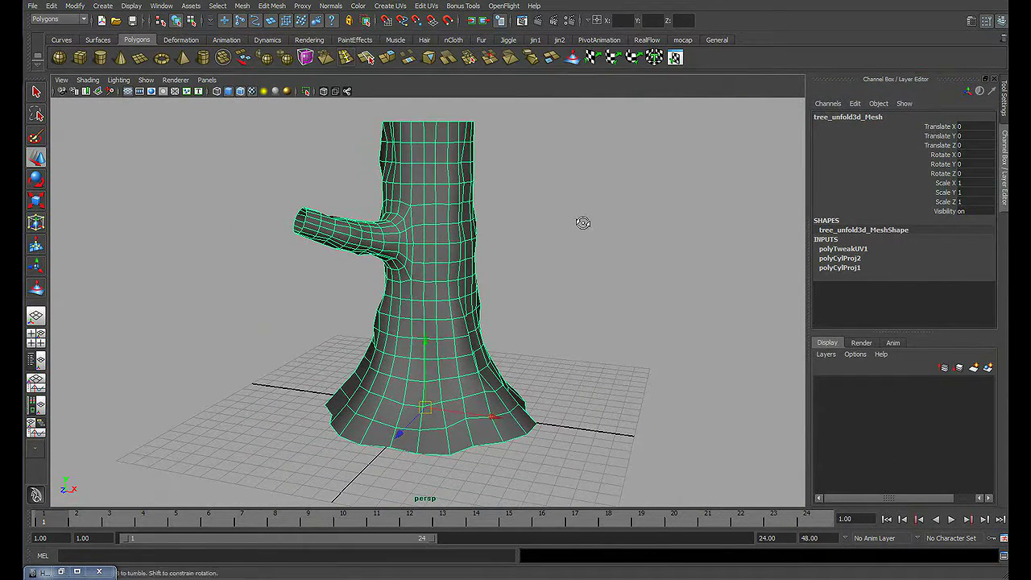
pyautogui.click(553, 256)
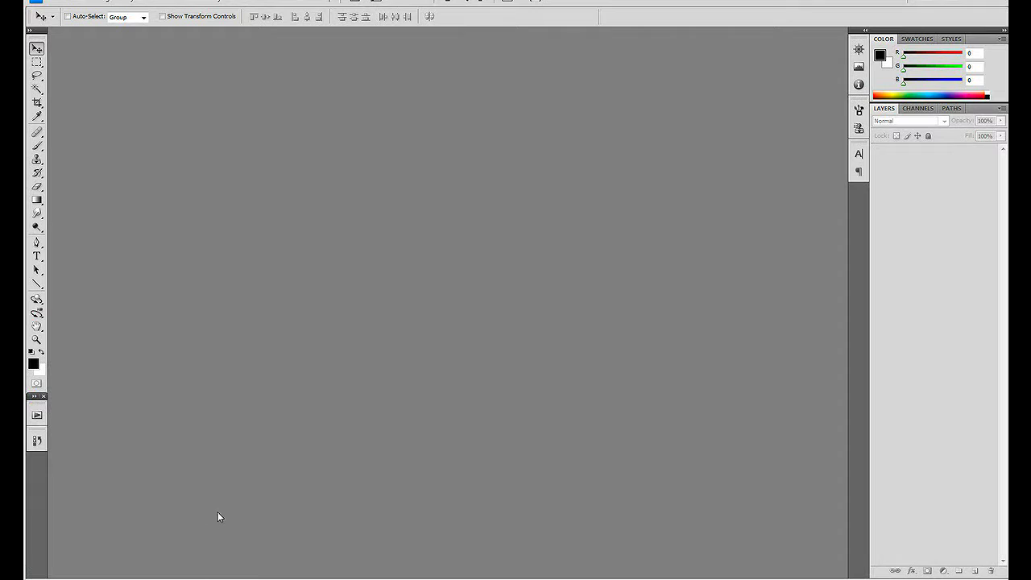
pyautogui.doubleClick(78, 453)
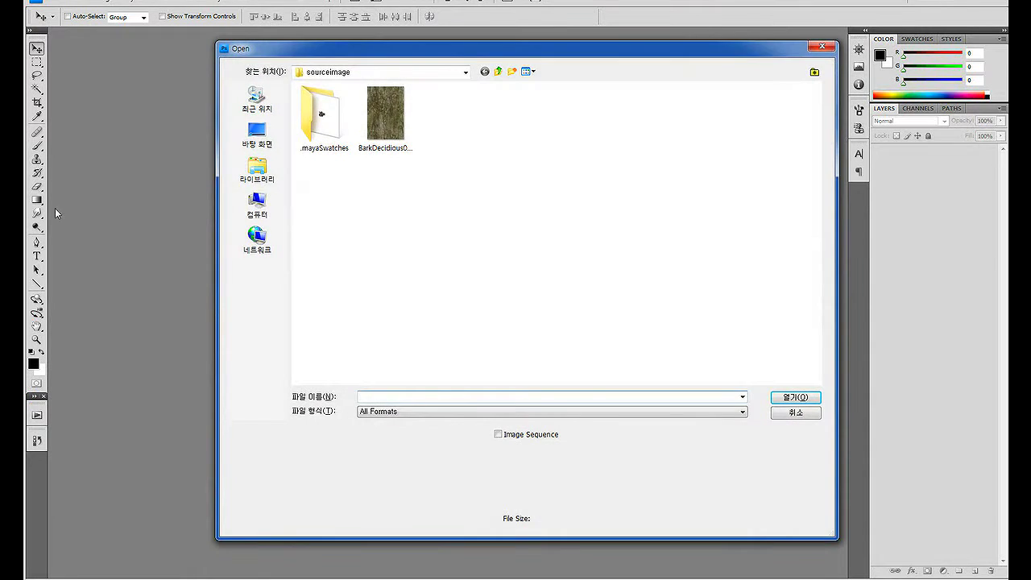
pyautogui.click(498, 71)
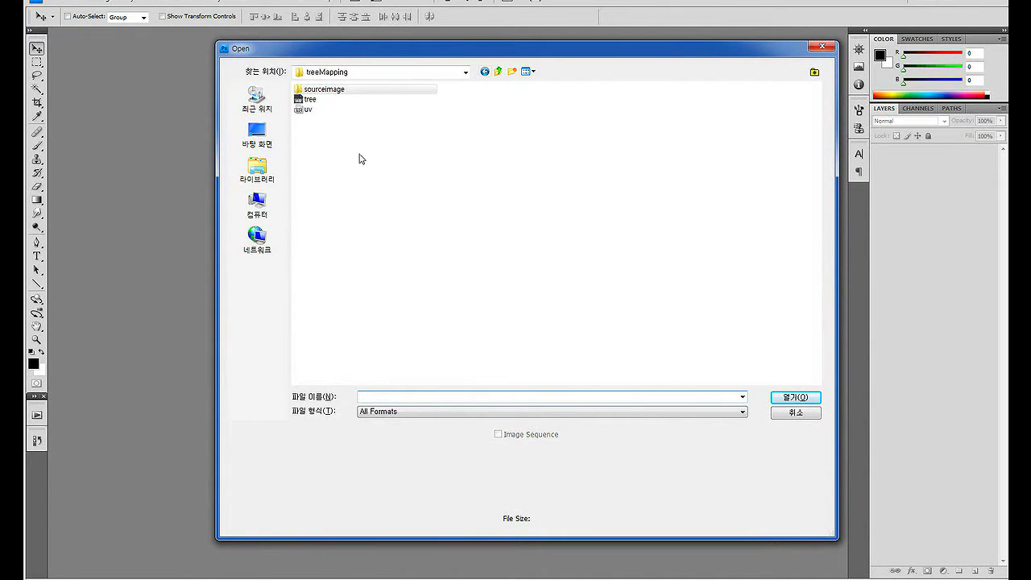
pyautogui.doubleClick(308, 110)
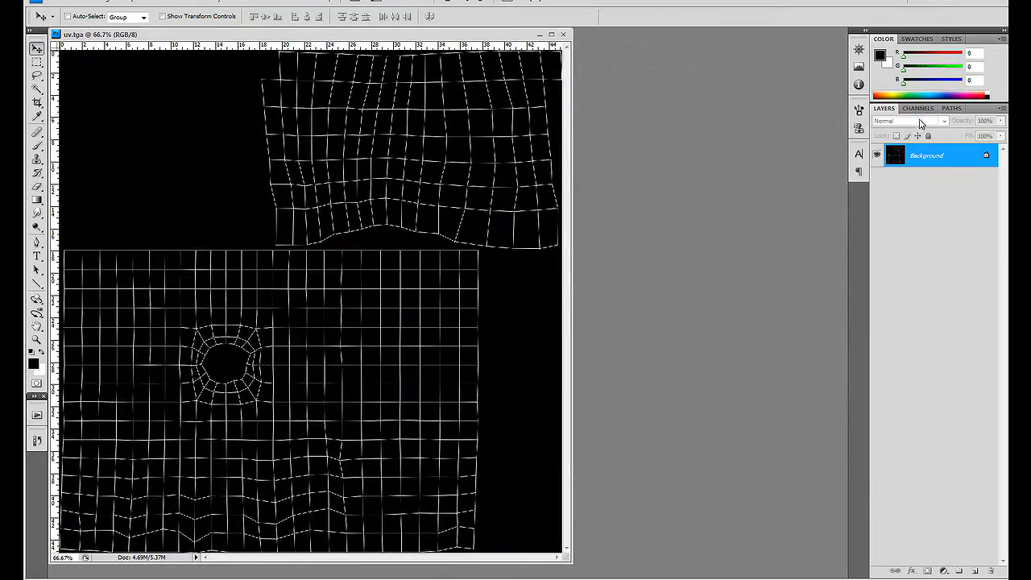
# - Load Alpha 1 as a selection, fill it on a new Layer 1, and invert the Background
pyautogui.click(918, 108)
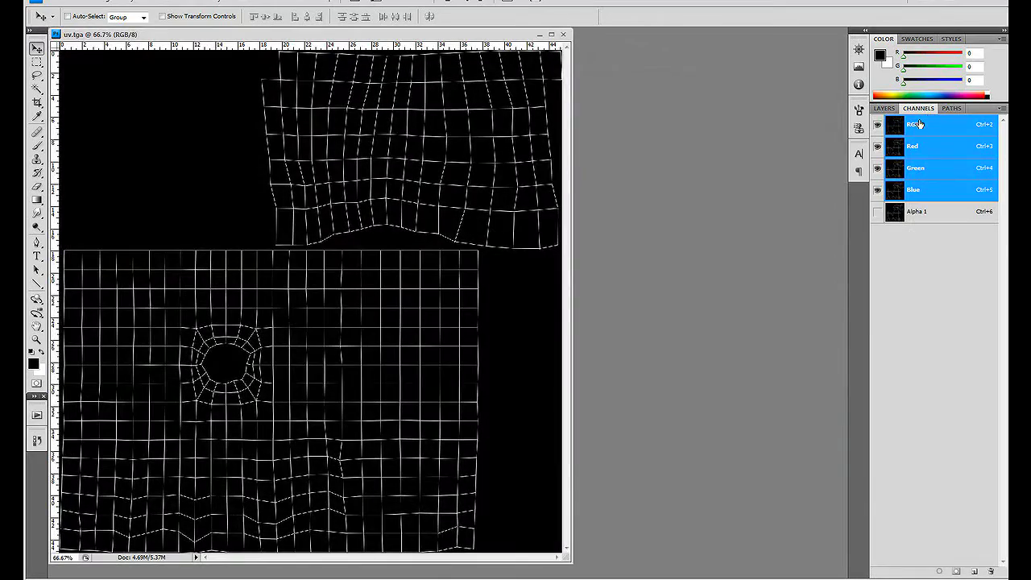
pyautogui.keyDown('ctrl'); pyautogui.click(911, 215); pyautogui.keyUp('ctrl')
pyautogui.click(885, 108)
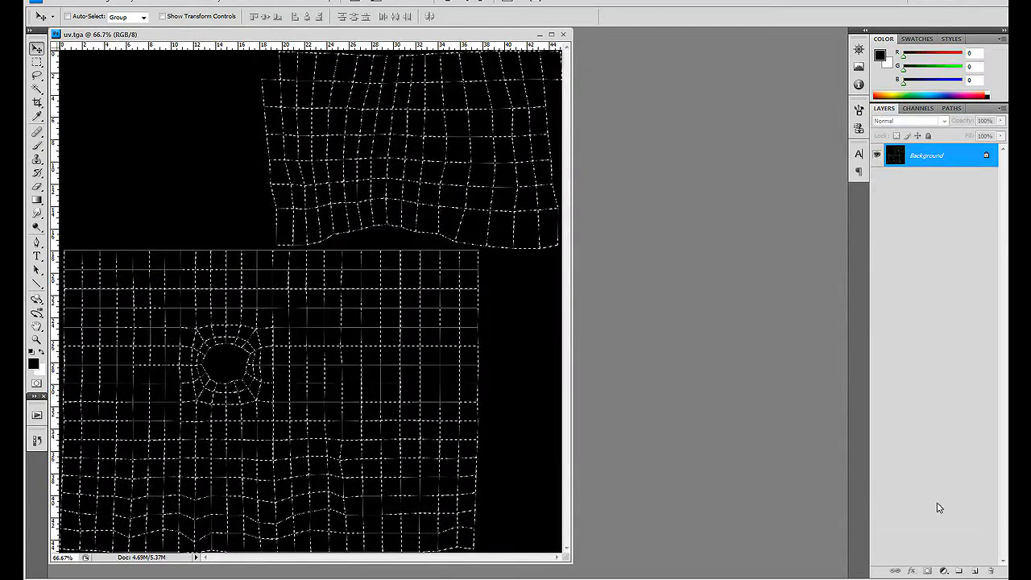
pyautogui.click(973, 571)
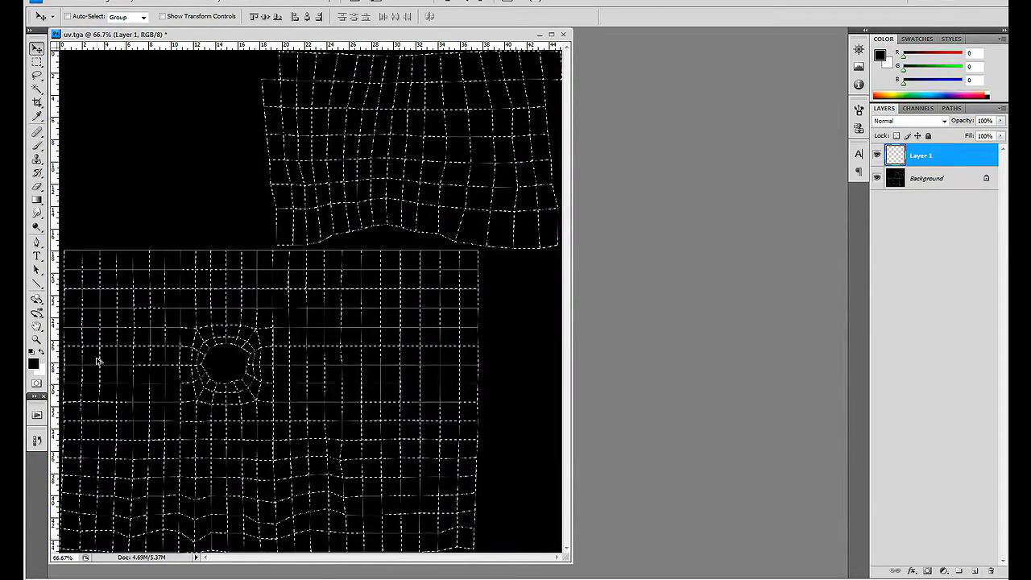
pyautogui.hotkey('ctrl', 'd')
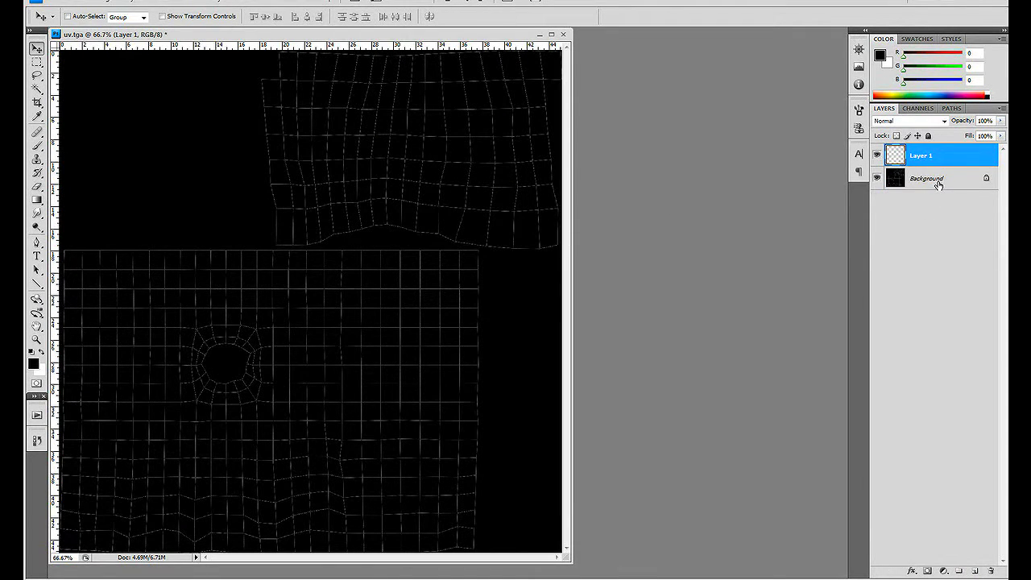
pyautogui.click(939, 181)
pyautogui.hotkey('ctrl', 'i')
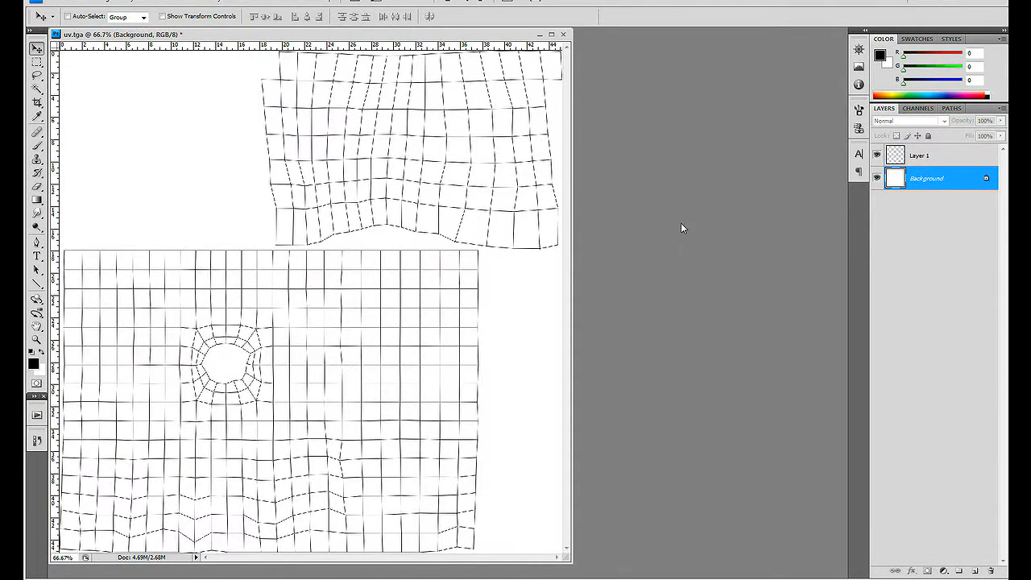
pyautogui.hotkey('ctrl', 'o')
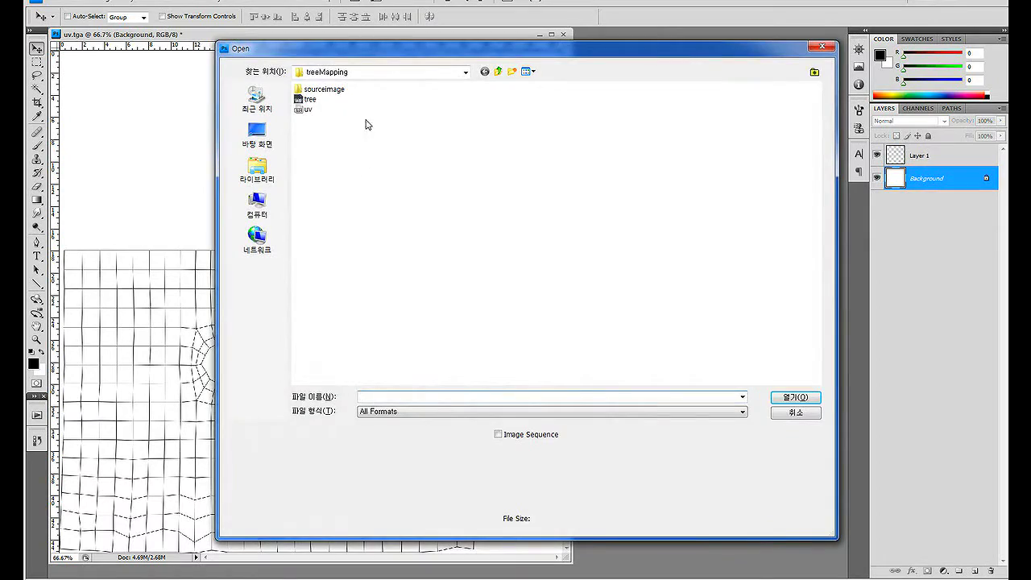
# - Drag the BarkDeciduous0062_M.jpg bark into uv.tga as a new layer and close the bark file
pyautogui.doubleClick(327, 89)
pyautogui.doubleClick(392, 121)
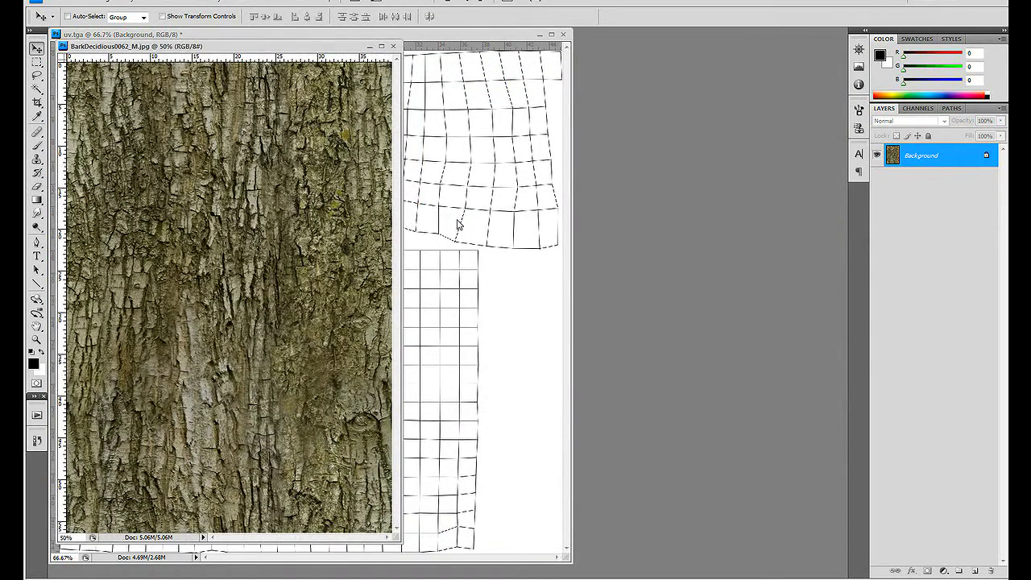
pyautogui.moveTo(175, 52); pyautogui.dragTo(663, 75)
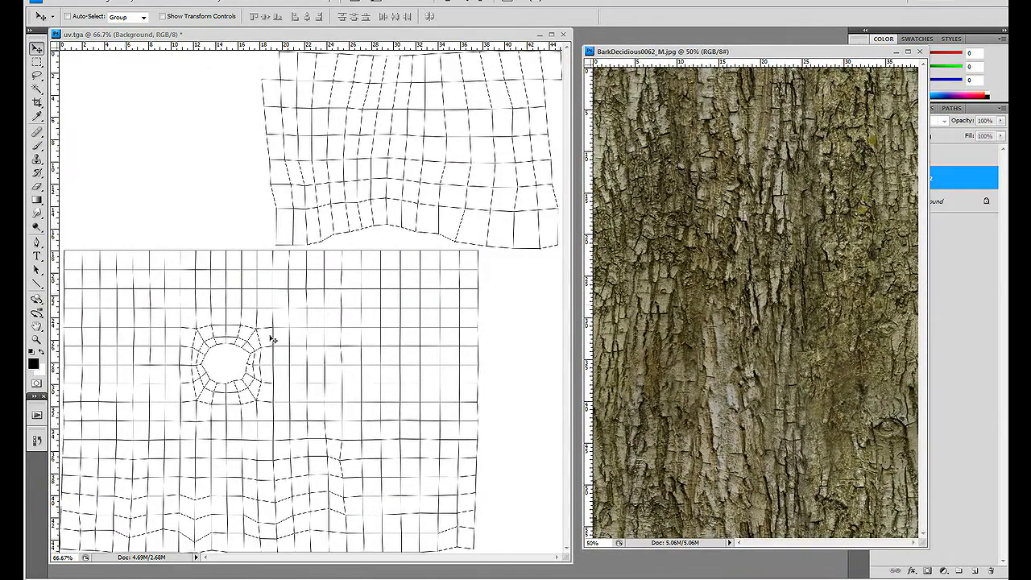
pyautogui.moveTo(798, 239); pyautogui.dragTo(269, 334)
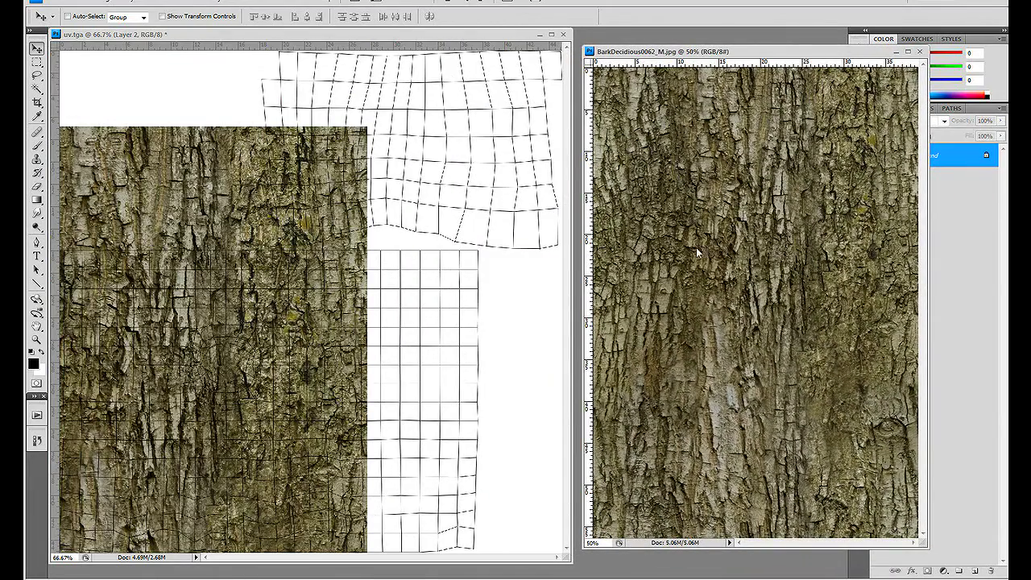
pyautogui.click(919, 51)
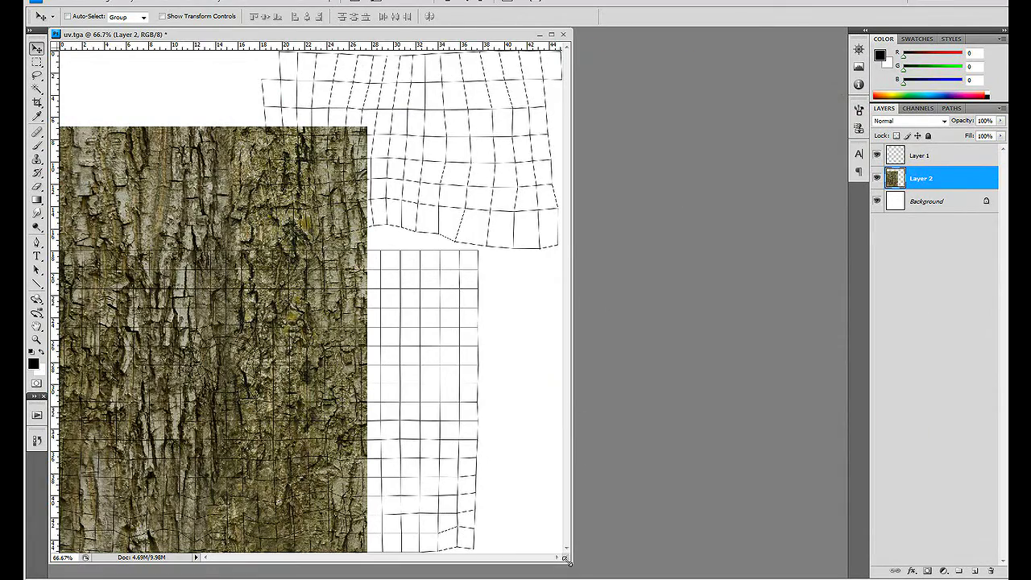
pyautogui.moveTo(567, 559); pyautogui.dragTo(750, 570)
pyautogui.moveTo(484, 419); pyautogui.dragTo(488, 270)
# - Free-transform the bark layer to fit exactly over the lower-left trunk UV block
pyautogui.hotkey('ctrl', 't')
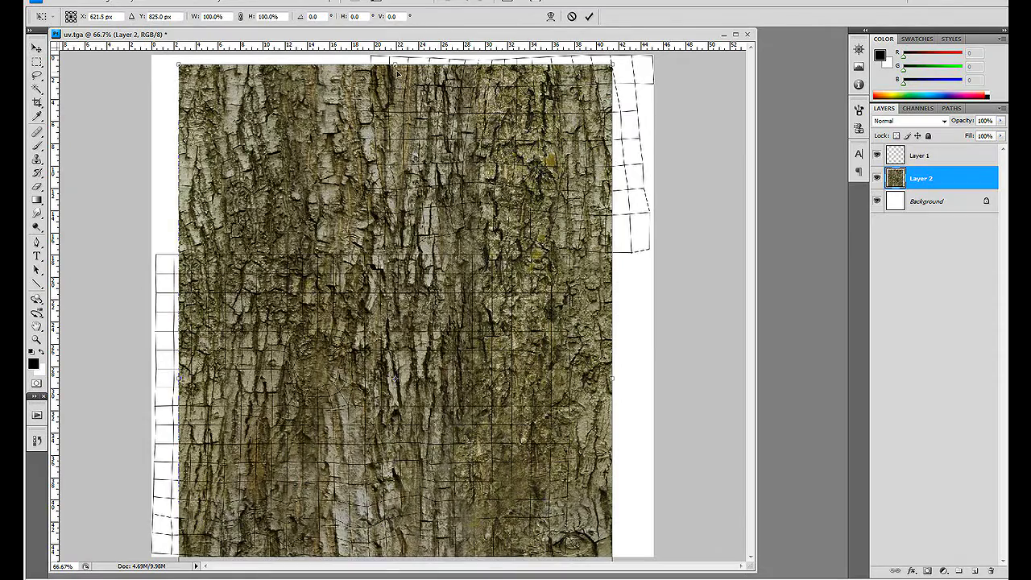
pyautogui.moveTo(397, 66); pyautogui.dragTo(495, 223)
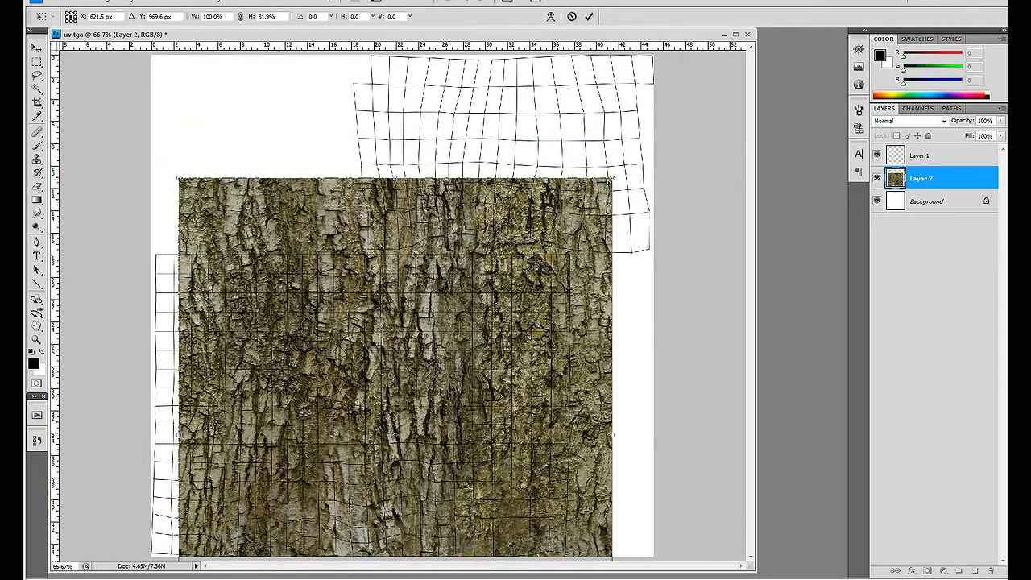
pyautogui.moveTo(613, 178); pyautogui.dragTo(488, 322)
pyautogui.moveTo(357, 395)
pyautogui.mouseDown()
pyautogui.moveTo(309, 324)
pyautogui.moveTo(327, 314)
pyautogui.mouseUp()
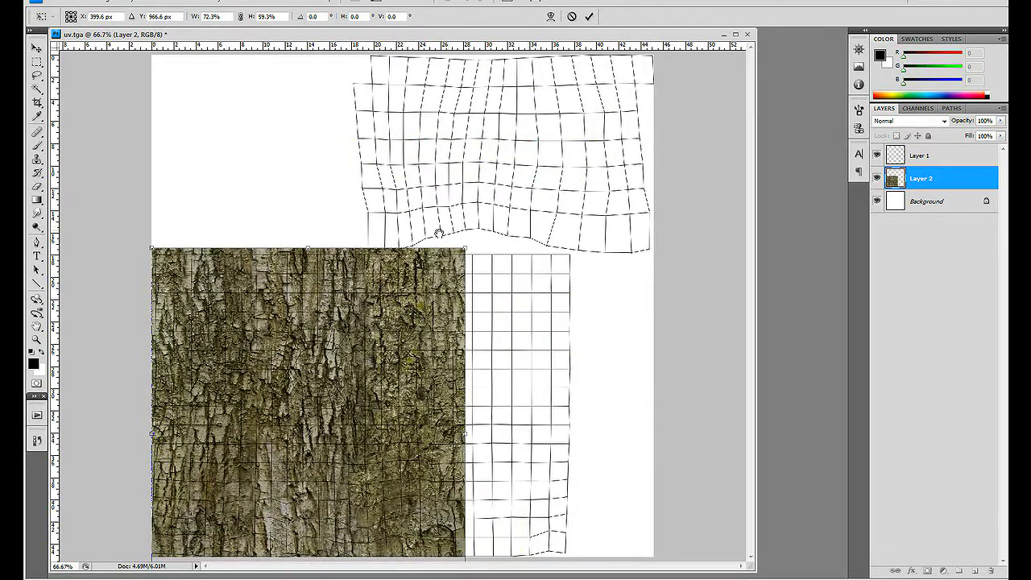
pyautogui.hotkey('ctrl', '-')
pyautogui.moveTo(320, 362); pyautogui.dragTo(339, 303)
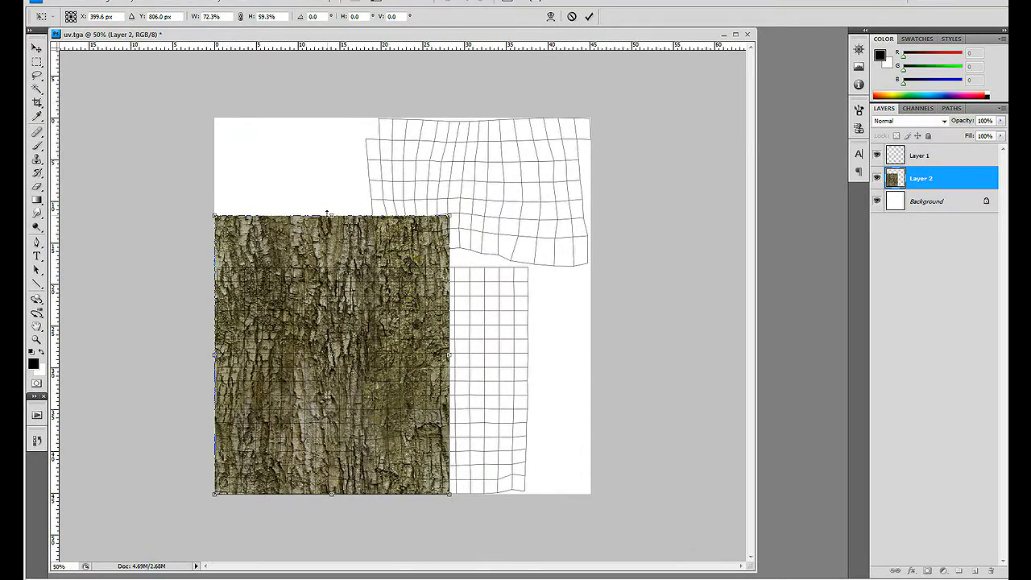
pyautogui.moveTo(327, 214); pyautogui.dragTo(327, 252)
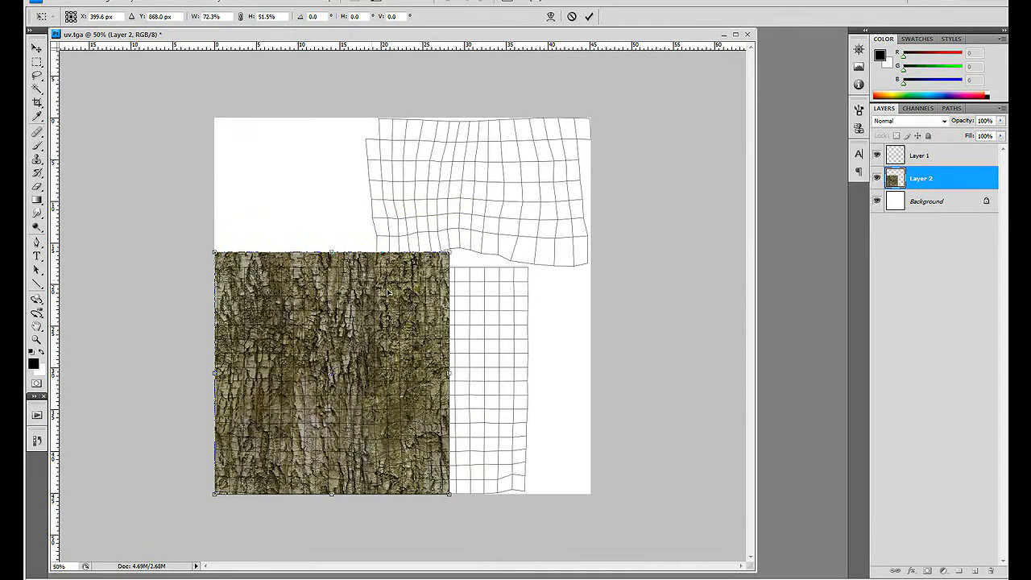
pyautogui.moveTo(451, 374); pyautogui.dragTo(436, 375)
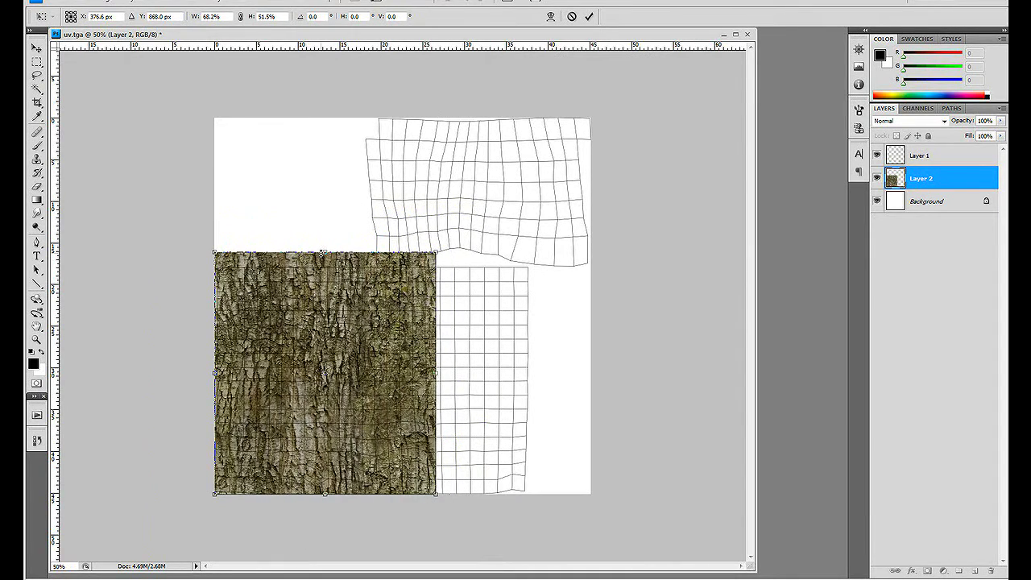
pyautogui.moveTo(322, 252); pyautogui.dragTo(323, 260)
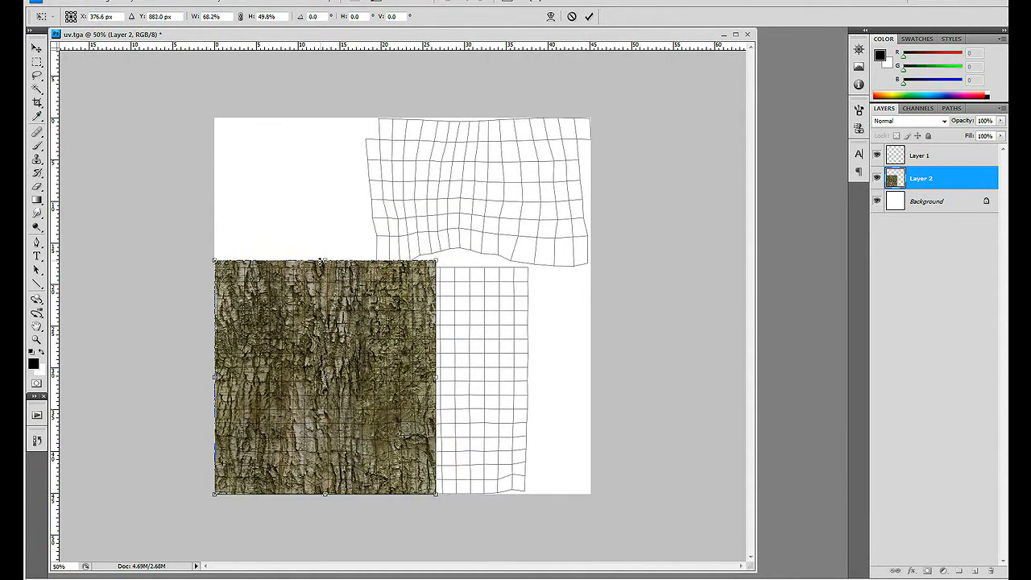
pyautogui.moveTo(436, 377); pyautogui.dragTo(416, 381)
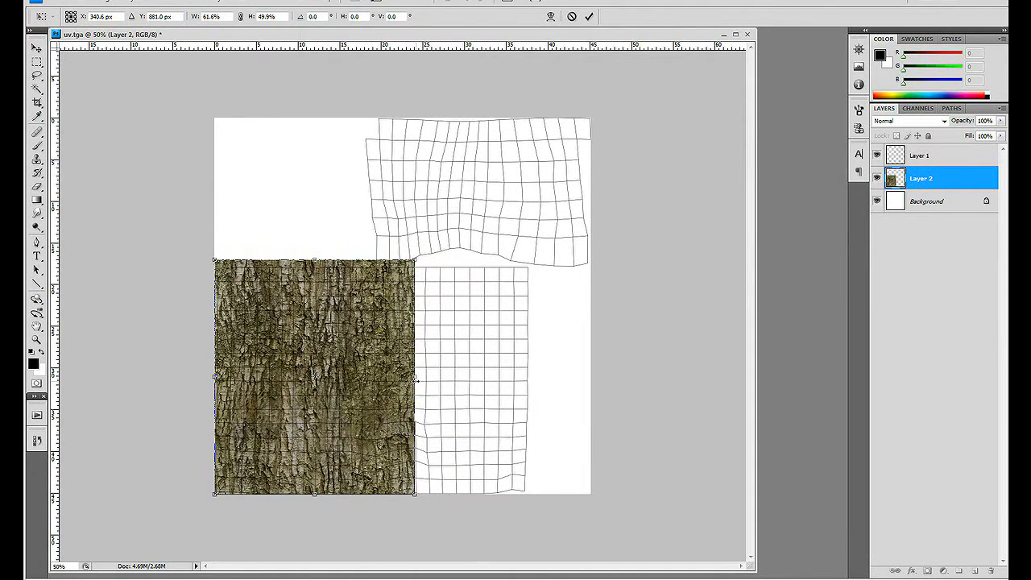
pyautogui.moveTo(314, 258); pyautogui.dragTo(314, 262)
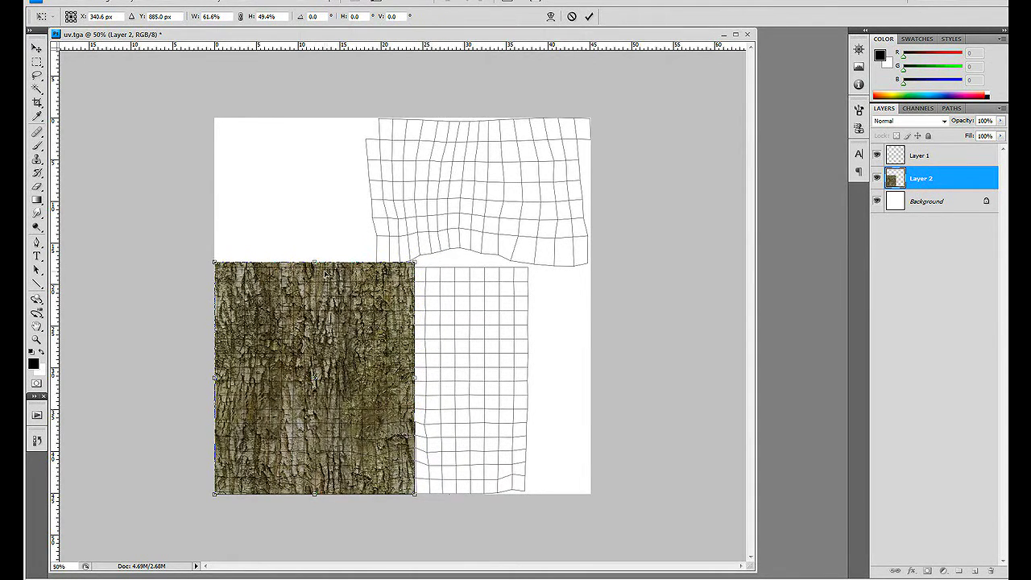
pyautogui.press('Return')
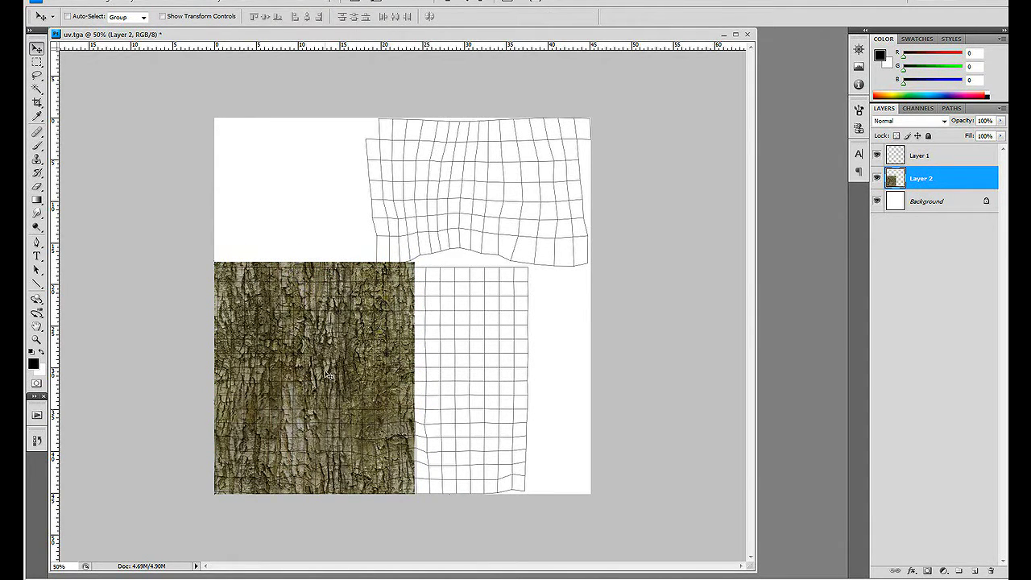
# - Duplicate the bark layer, flip the copy horizontally, and move it to the right of the original
pyautogui.hotkey('ctrl', 'j')
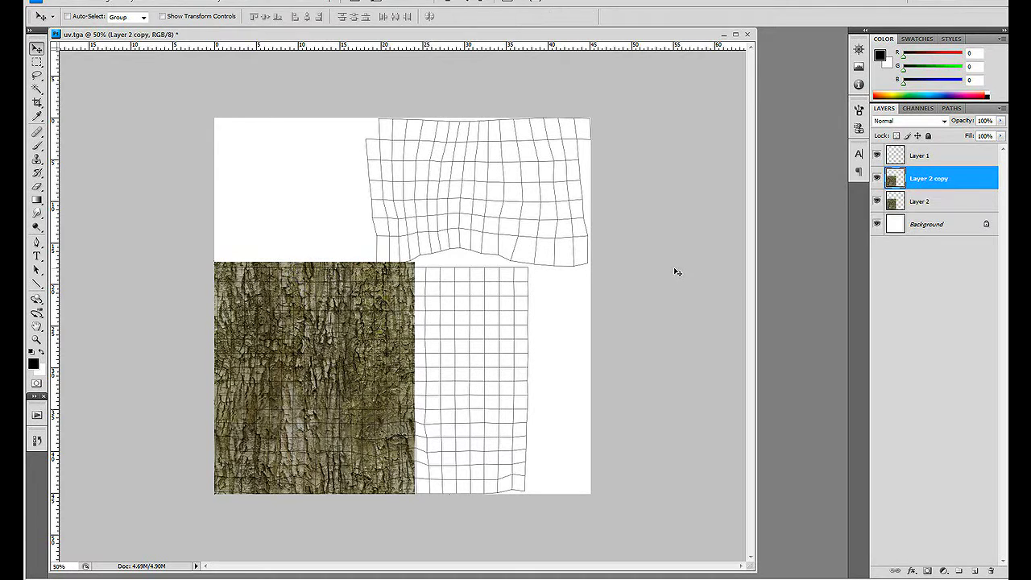
pyautogui.click(36, 3)
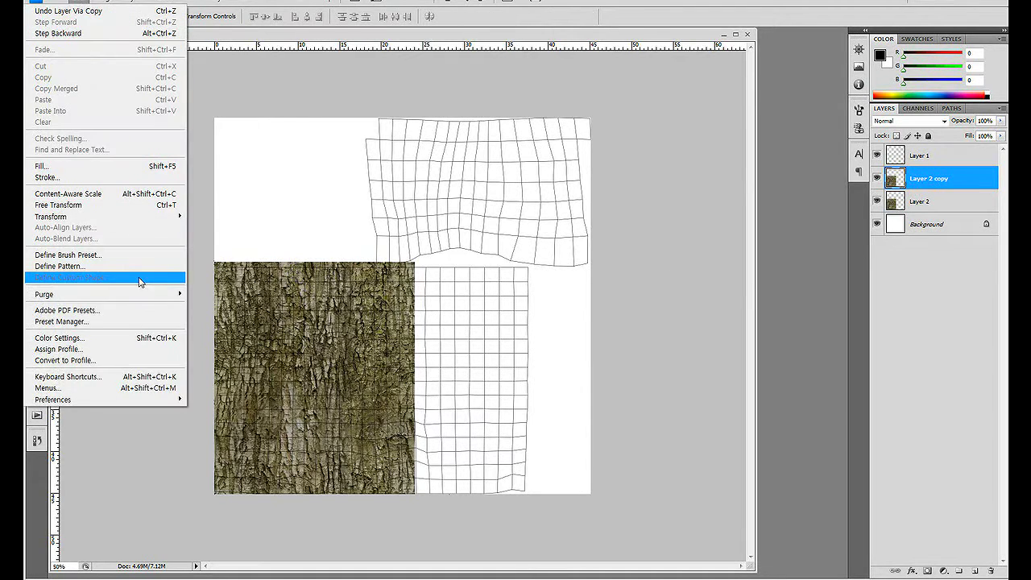
pyautogui.moveTo(105, 216)
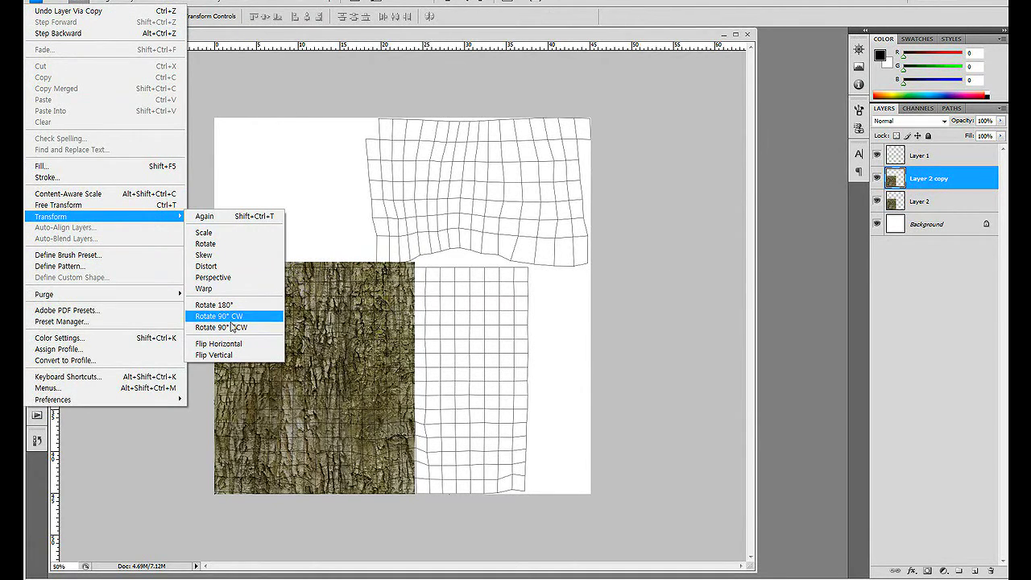
pyautogui.click(232, 344)
pyautogui.moveTo(229, 349); pyautogui.dragTo(411, 349)
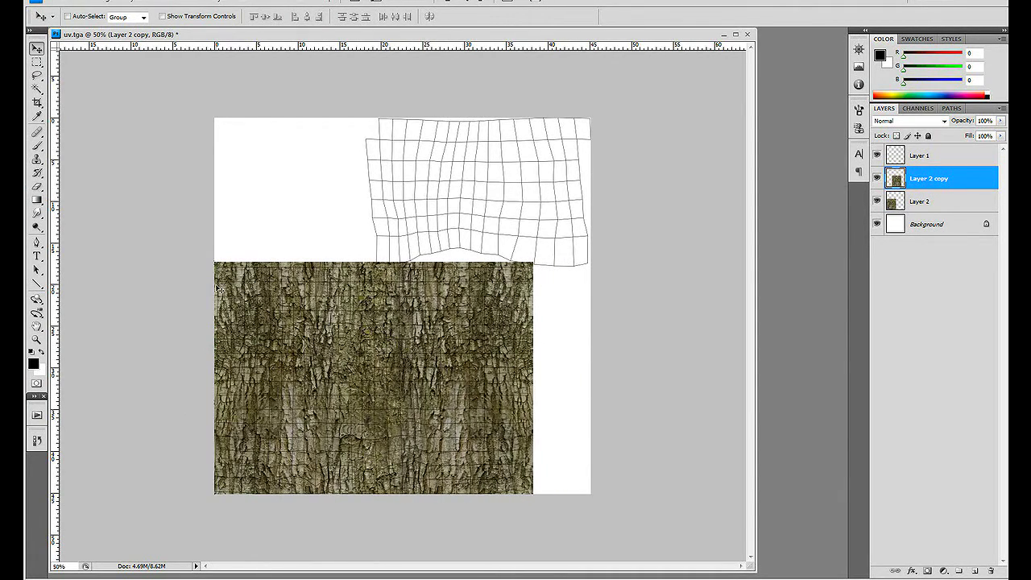
# - Zoom to 66.7%, hide the UV grid layer, and toggle Layer 2 copy to compare
pyautogui.hotkey('ctrl', '+')
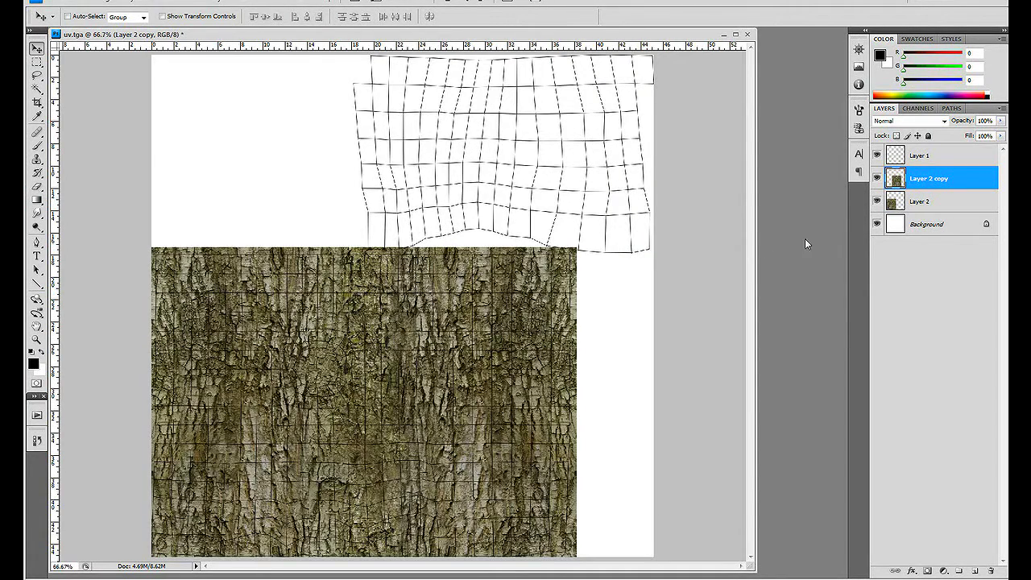
pyautogui.click(878, 155)
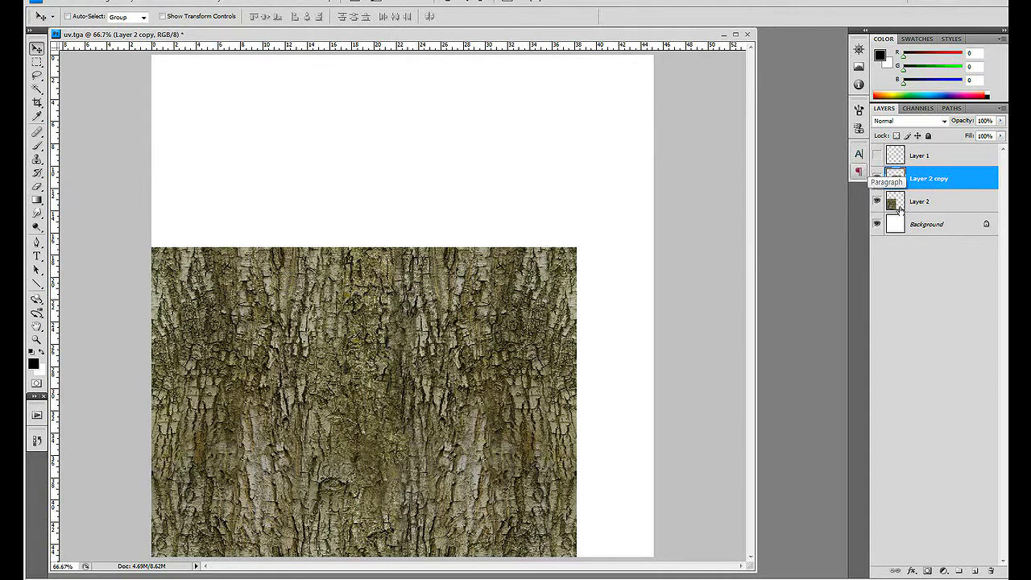
pyautogui.click(878, 178)
pyautogui.click(877, 179)
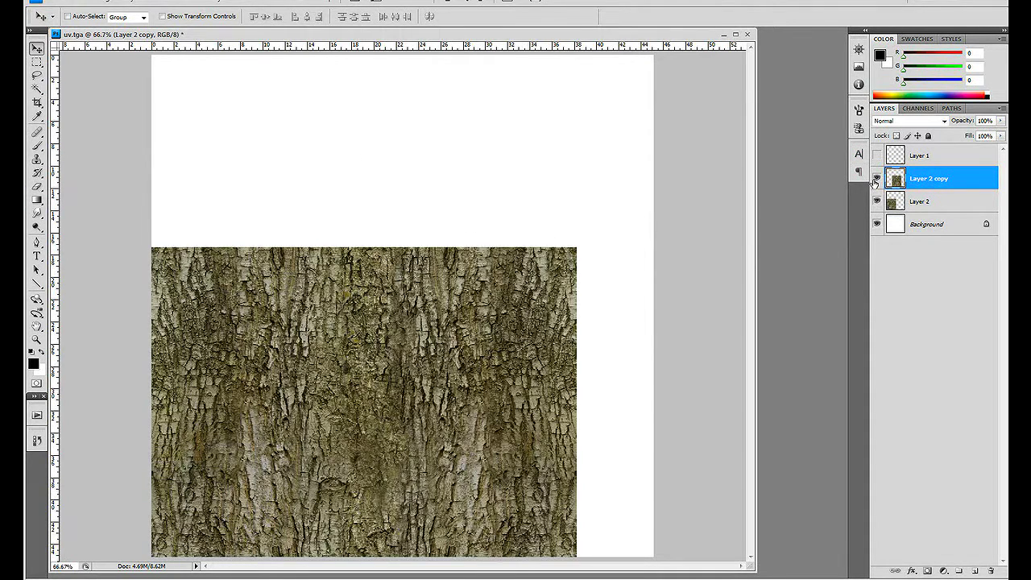
pyautogui.click(877, 180)
pyautogui.click(876, 181)
pyautogui.click(877, 181)
# - With Layer 2 hidden, softly erase the copy's left edge using a size-90 eraser, then show Layer 2
pyautogui.click(877, 181)
pyautogui.click(877, 201)
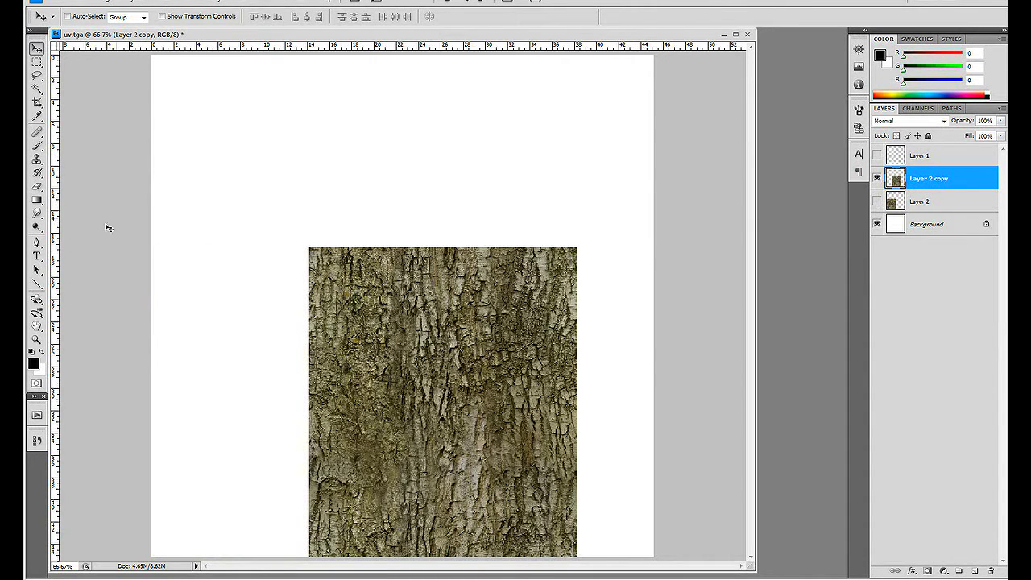
pyautogui.click(36, 186)
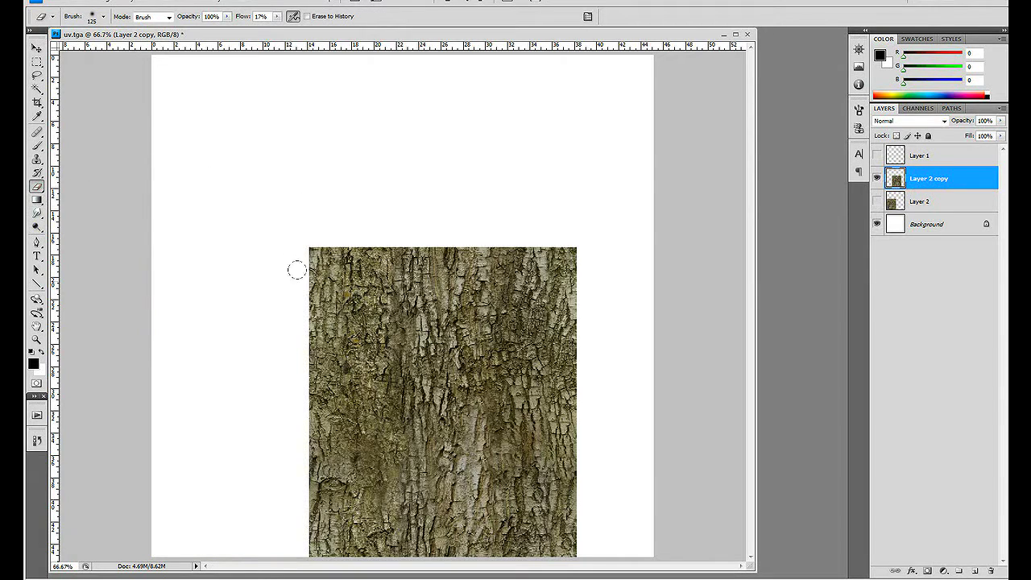
pyautogui.press('[')
pyautogui.press('[')
pyautogui.moveTo(296, 266)
pyautogui.mouseDown()
pyautogui.moveTo(306, 232)
pyautogui.moveTo(313, 237)
pyautogui.moveTo(298, 319)
pyautogui.moveTo(306, 548)
pyautogui.moveTo(315, 378)
pyautogui.moveTo(304, 229)
pyautogui.moveTo(297, 272)
pyautogui.mouseUp()
pyautogui.moveTo(289, 324); pyautogui.dragTo(293, 341)
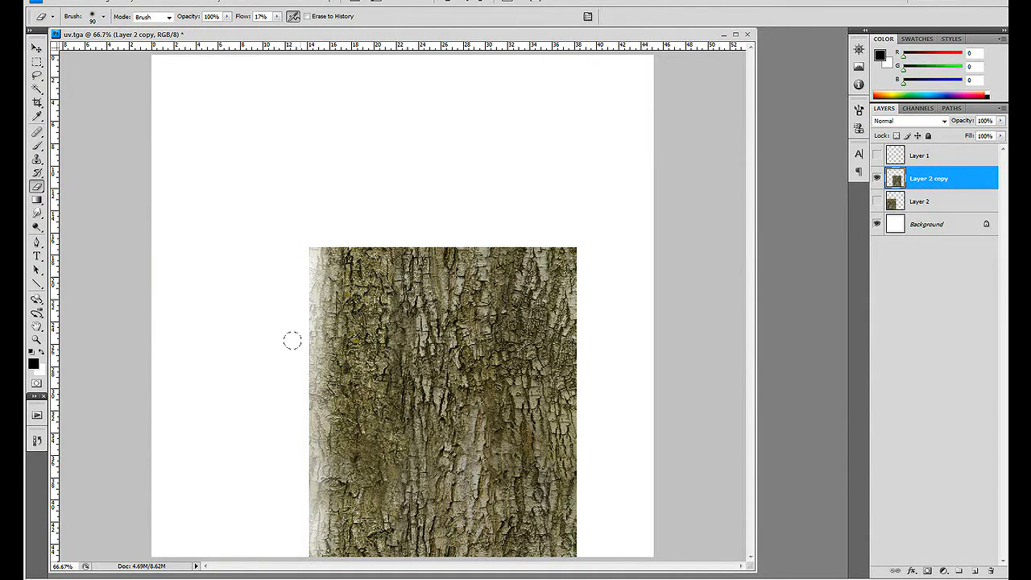
pyautogui.moveTo(291, 405); pyautogui.dragTo(295, 543)
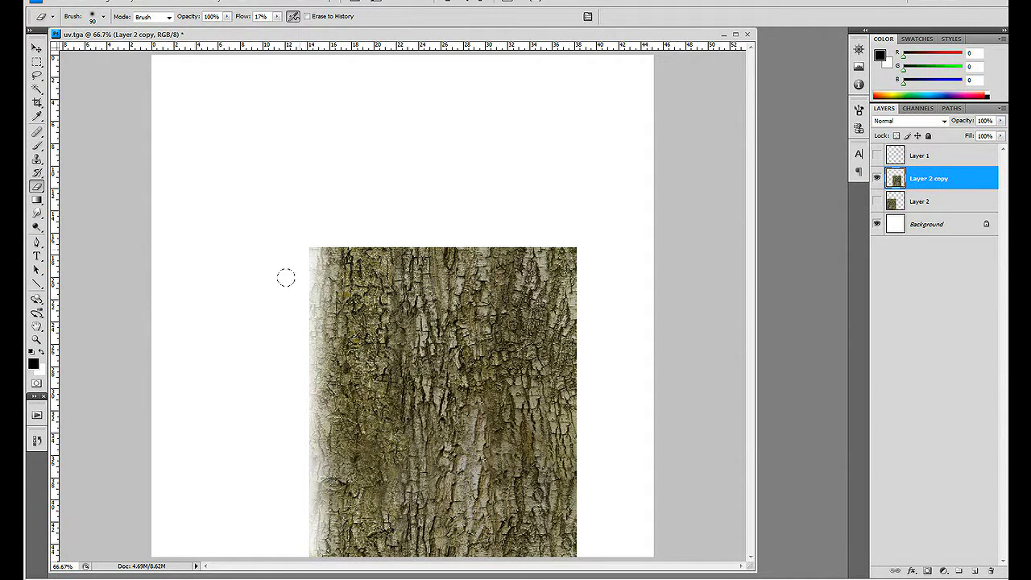
pyautogui.moveTo(288, 422); pyautogui.dragTo(291, 474)
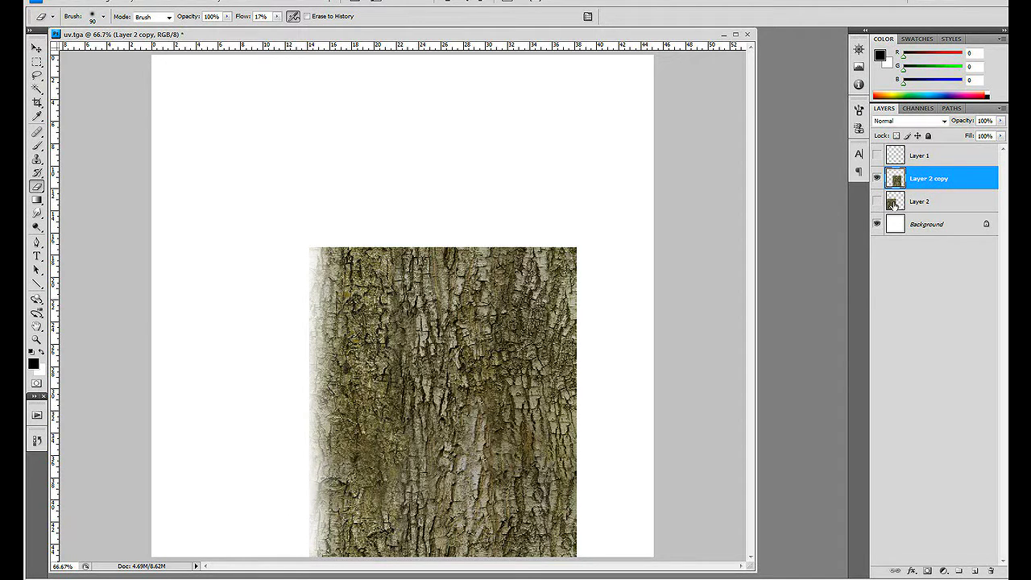
pyautogui.click(877, 202)
# - Show the UV grid, duplicate the bark onto the upper-right branch UV island, and stretch it wider
pyautogui.click(36, 49)
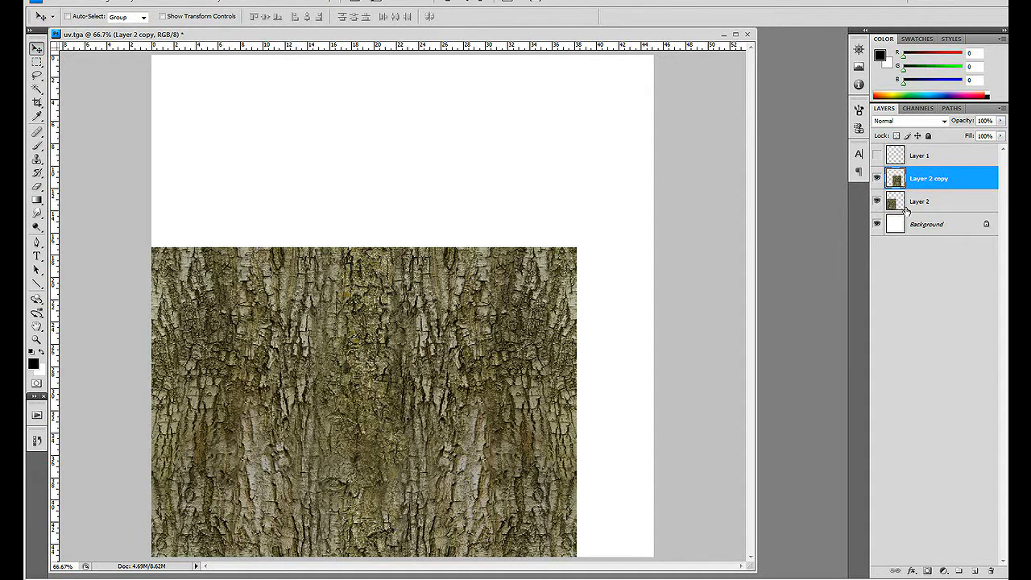
pyautogui.click(877, 156)
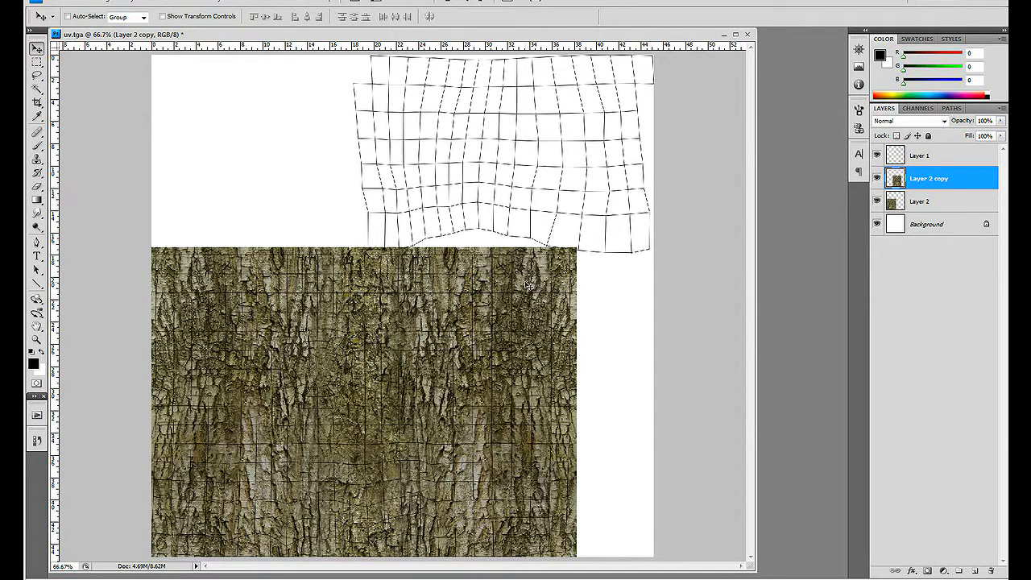
pyautogui.hotkey('ctrl', 'j')
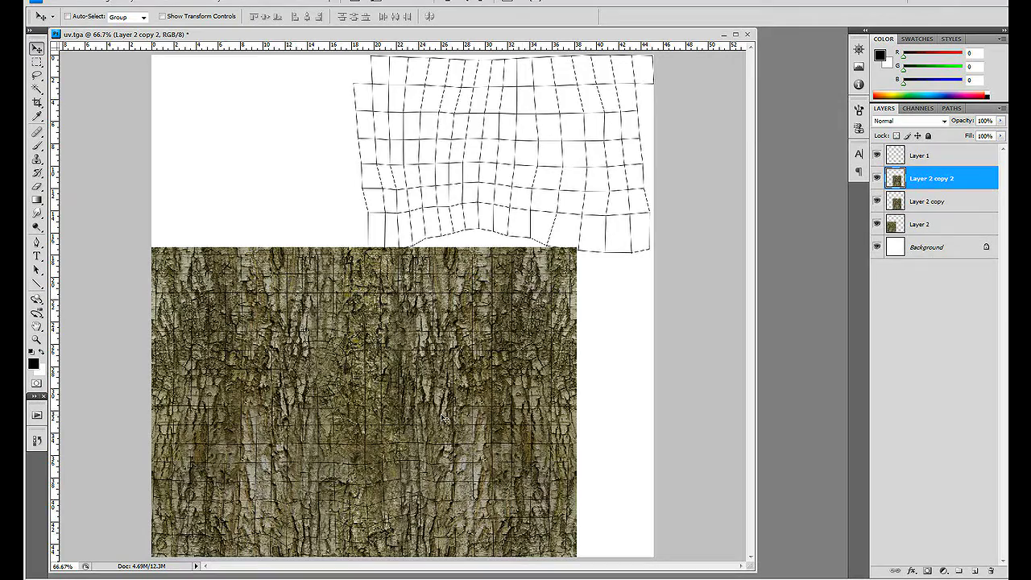
pyautogui.moveTo(443, 419); pyautogui.dragTo(530, 119)
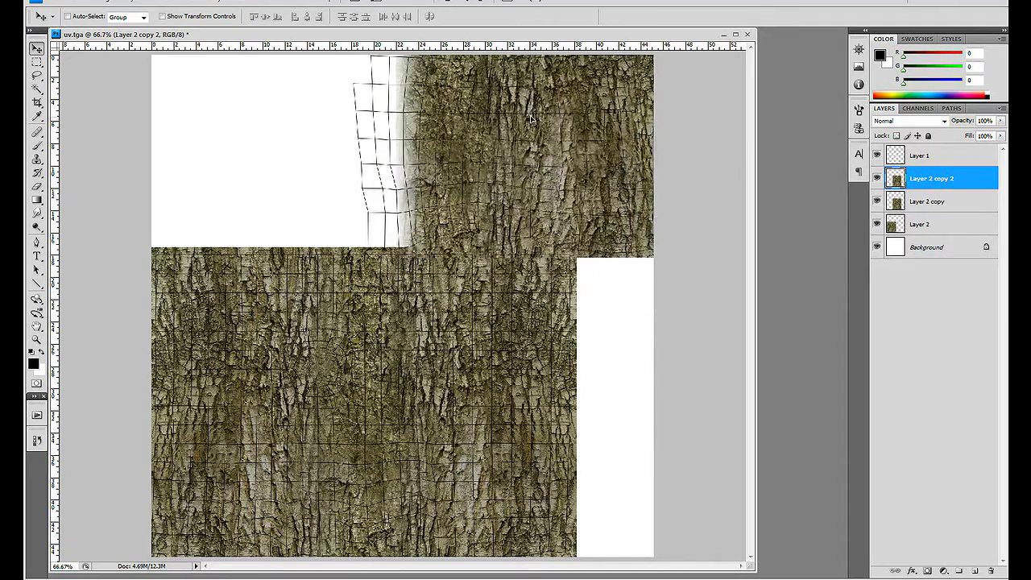
pyautogui.moveTo(530, 119)
pyautogui.mouseDown()
pyautogui.moveTo(499, 118)
pyautogui.moveTo(520, 118)
pyautogui.mouseUp()
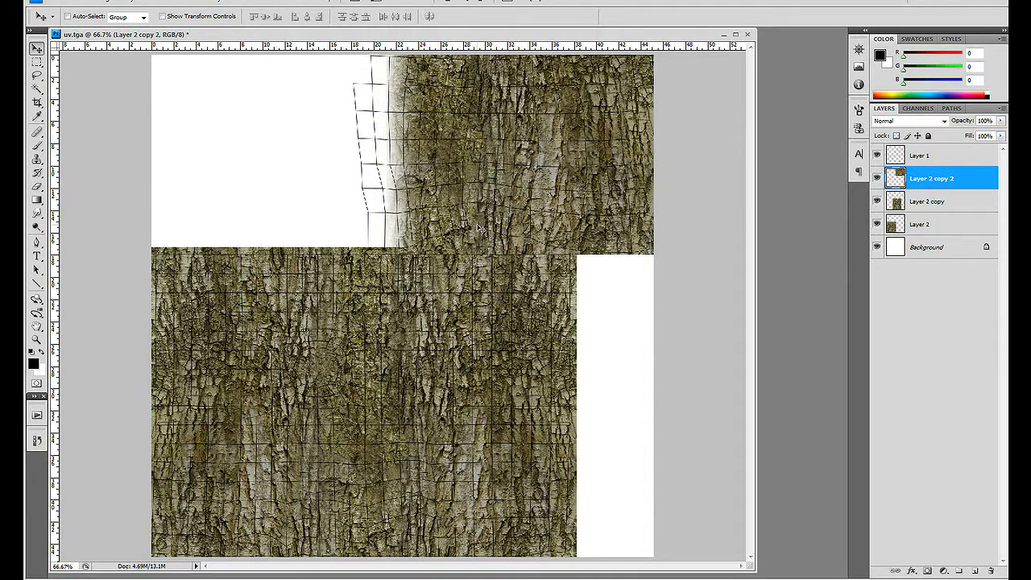
pyautogui.hotkey('ctrl', 't')
pyautogui.moveTo(388, 103)
pyautogui.mouseDown()
pyautogui.moveTo(309, 101)
pyautogui.moveTo(534, 101)
pyautogui.moveTo(418, 103)
pyautogui.mouseUp()
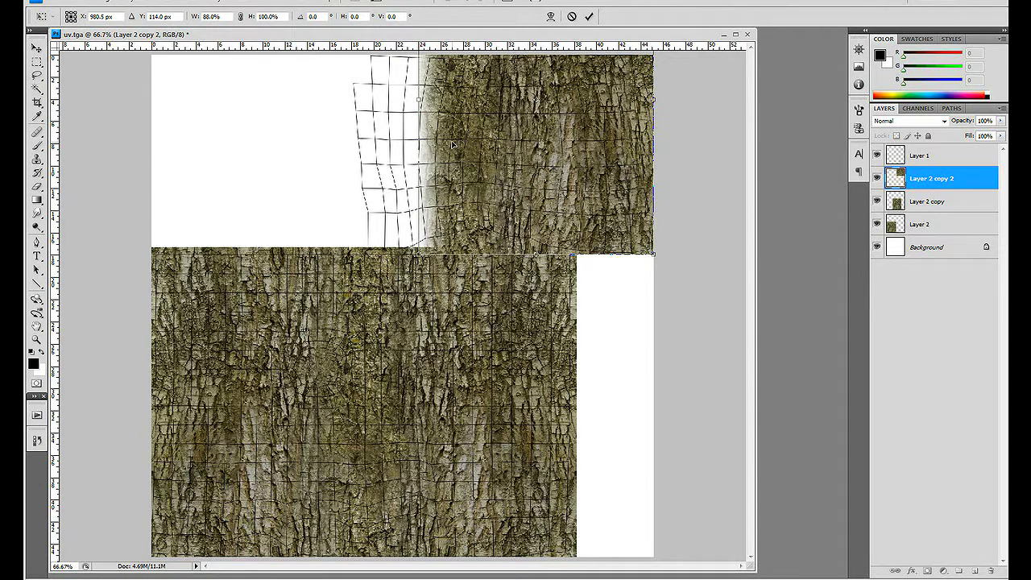
pyautogui.press('Return')
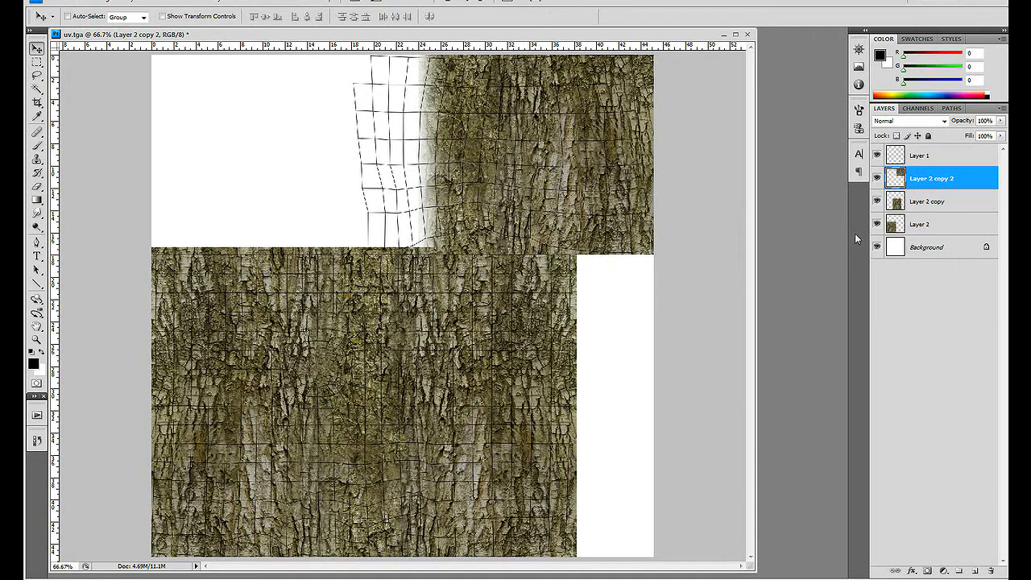
# - Duplicate the bark again, flip it horizontally, and align it with the neighbouring bark, checking the seam
pyautogui.hotkey('ctrl', 'j')
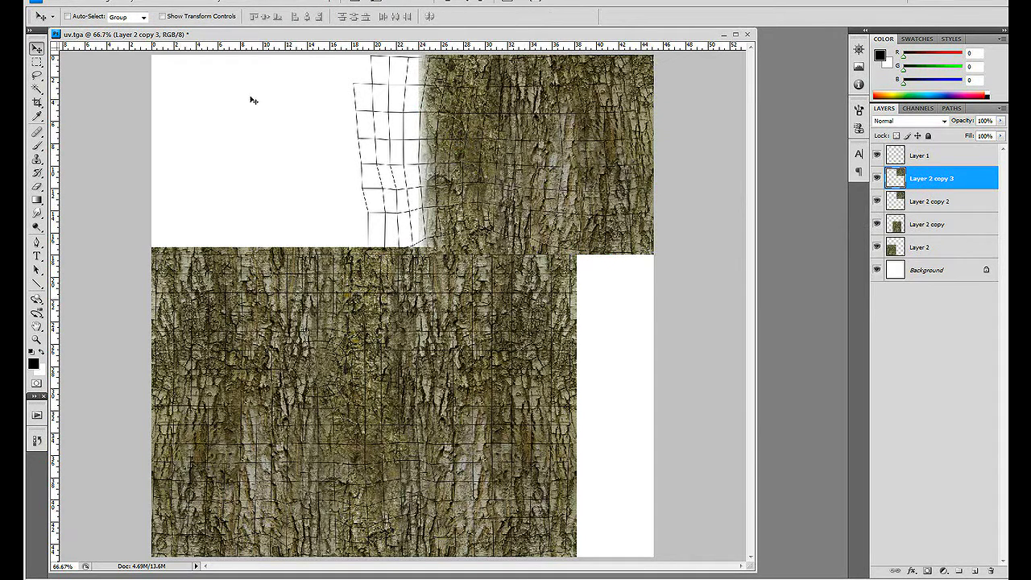
pyautogui.click(75, 4)
pyautogui.moveTo(105, 216)
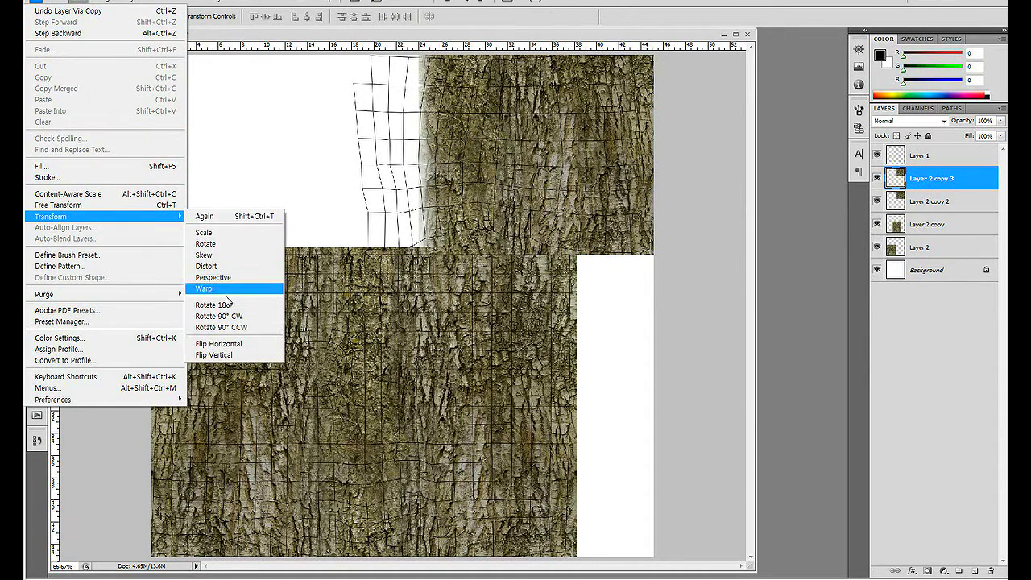
pyautogui.click(224, 345)
pyautogui.moveTo(471, 185); pyautogui.dragTo(491, 188)
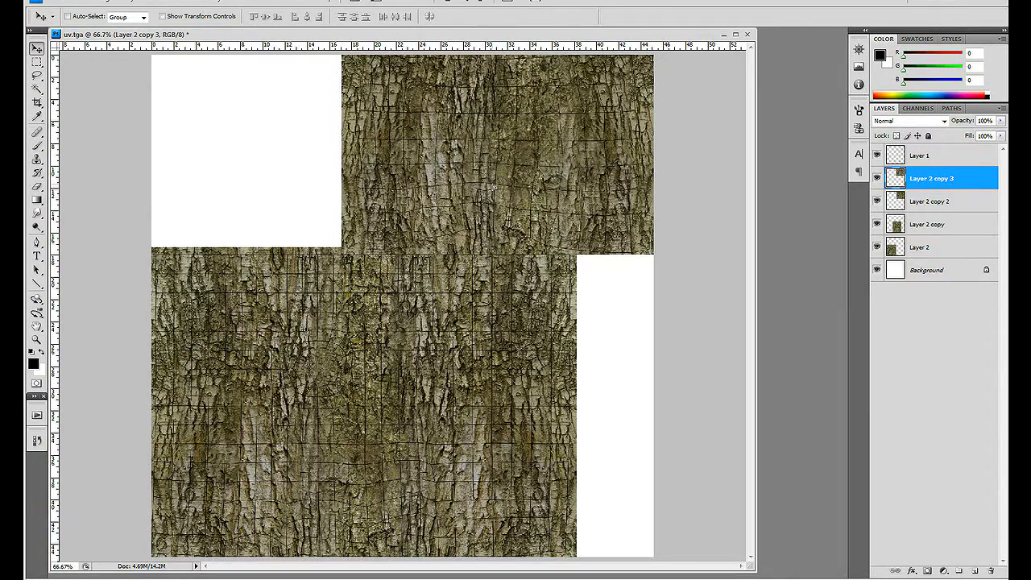
pyautogui.click(877, 157)
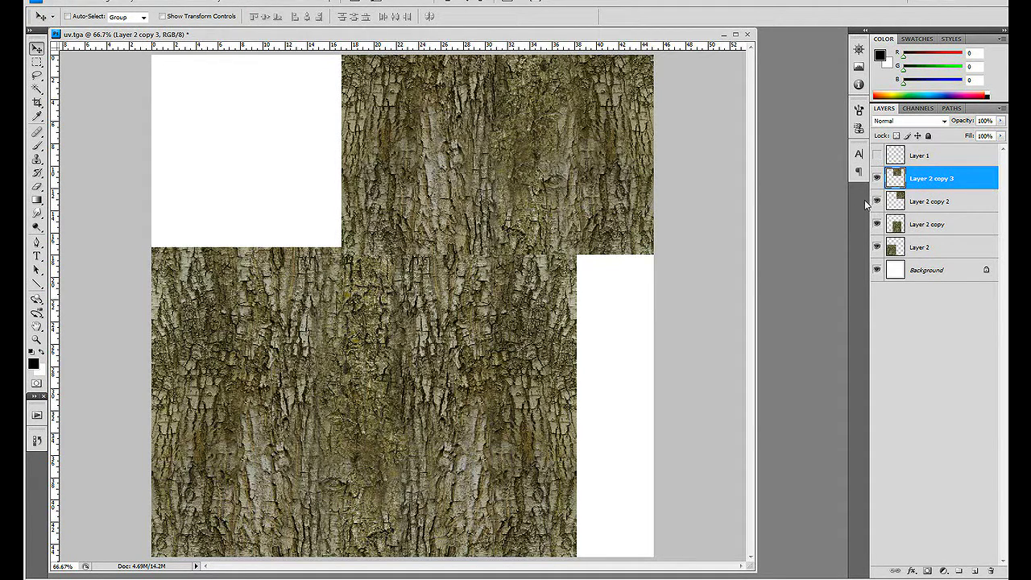
pyautogui.click(876, 156)
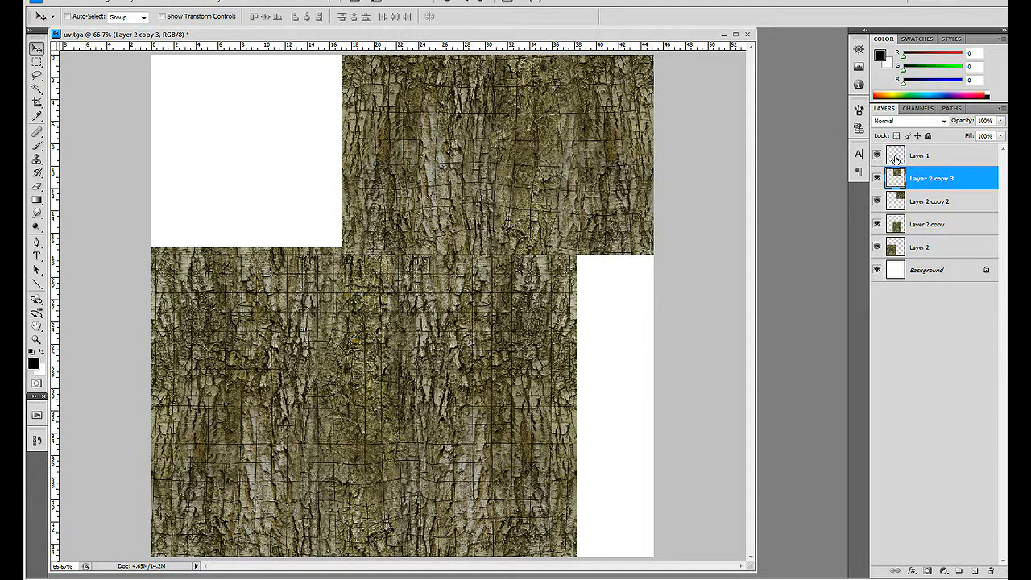
# - Invert the UV grid layer to white lines, inspect the seams zoomed in, then hide the grid
pyautogui.click(896, 157)
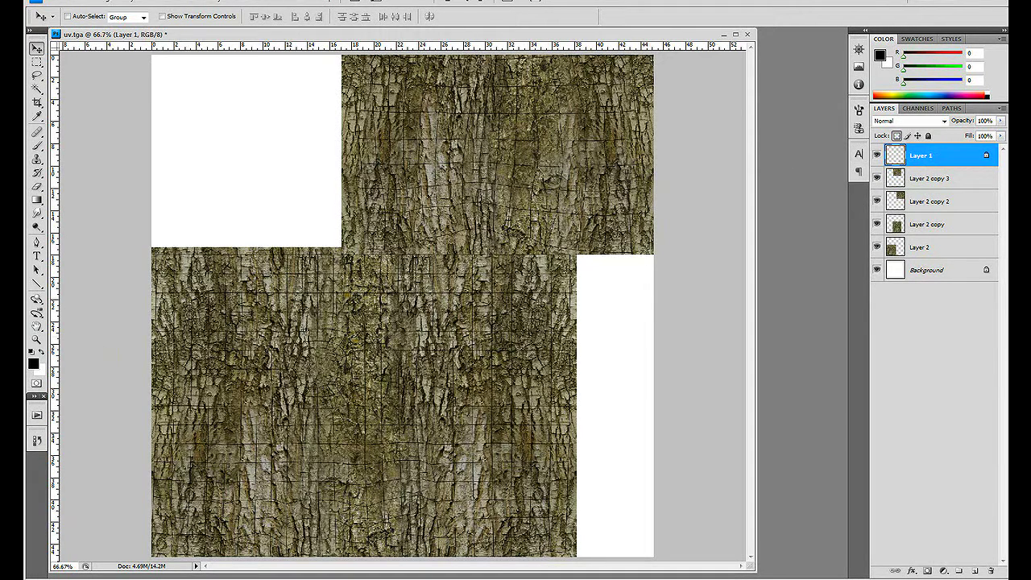
pyautogui.hotkey('ctrl', 'i')
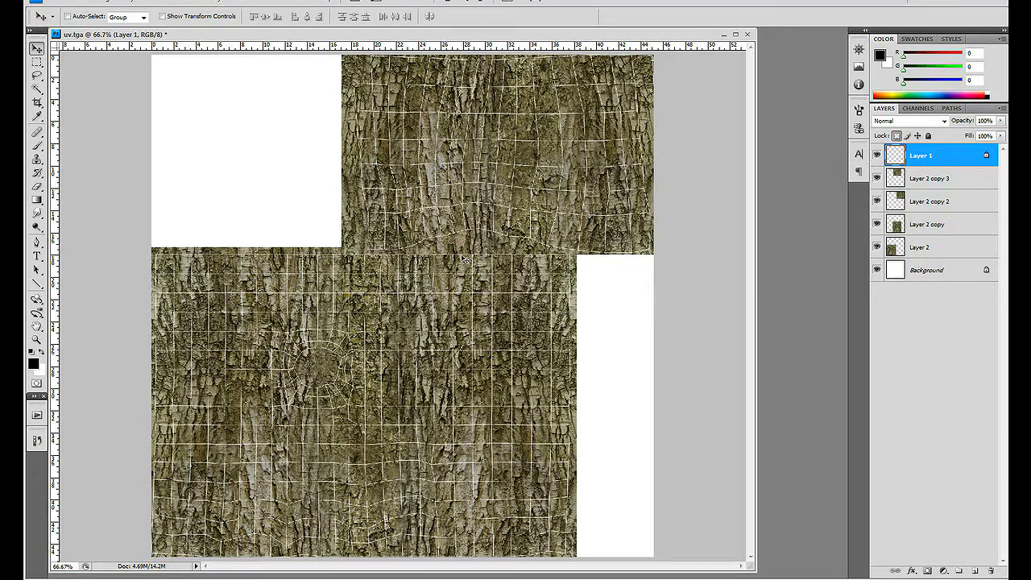
pyautogui.hotkey('ctrl', '+')
pyautogui.hotkey('ctrl', '+')
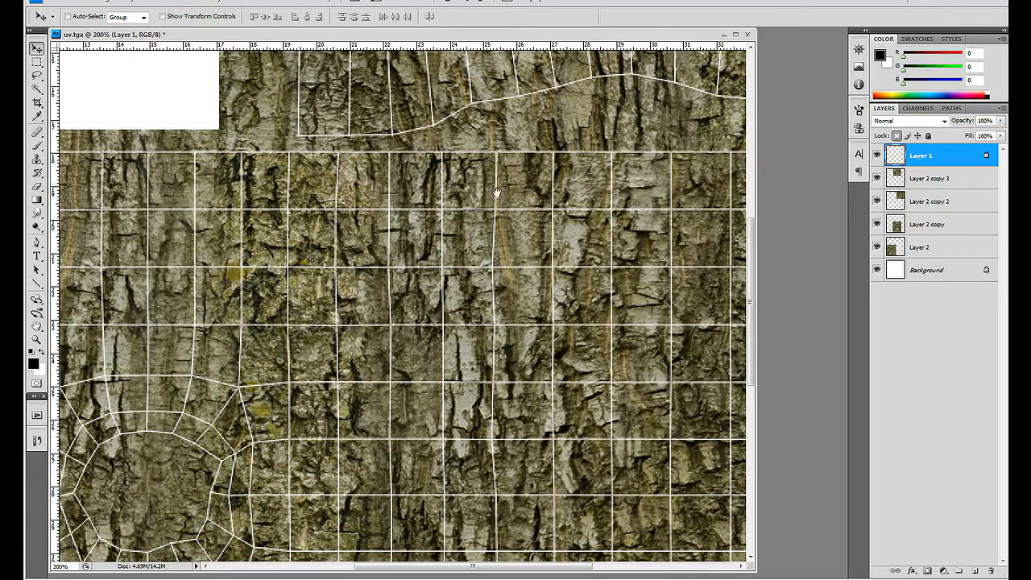
pyautogui.moveTo(496, 192); pyautogui.dragTo(307, 324)
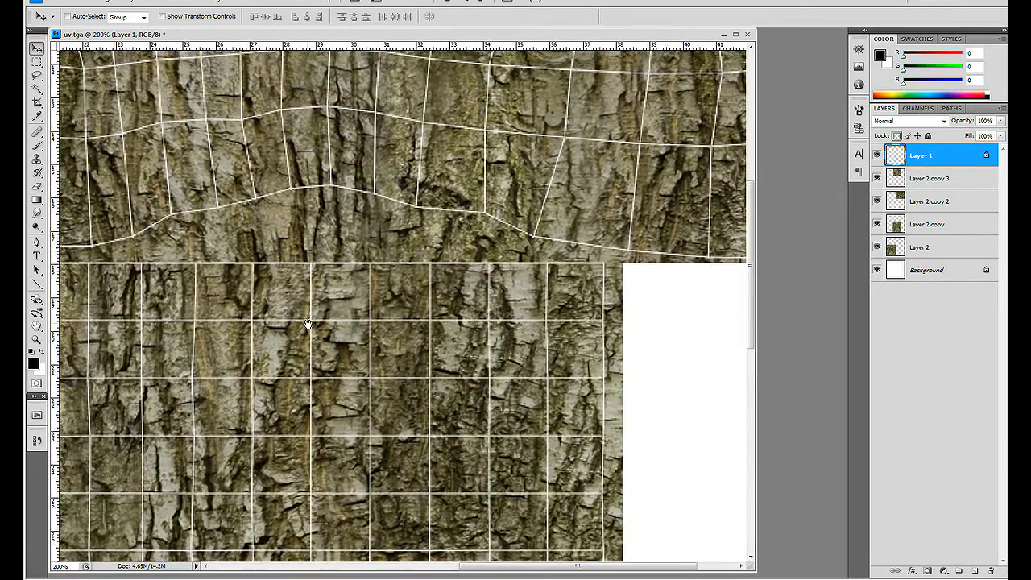
pyautogui.hotkey('ctrl', '0')
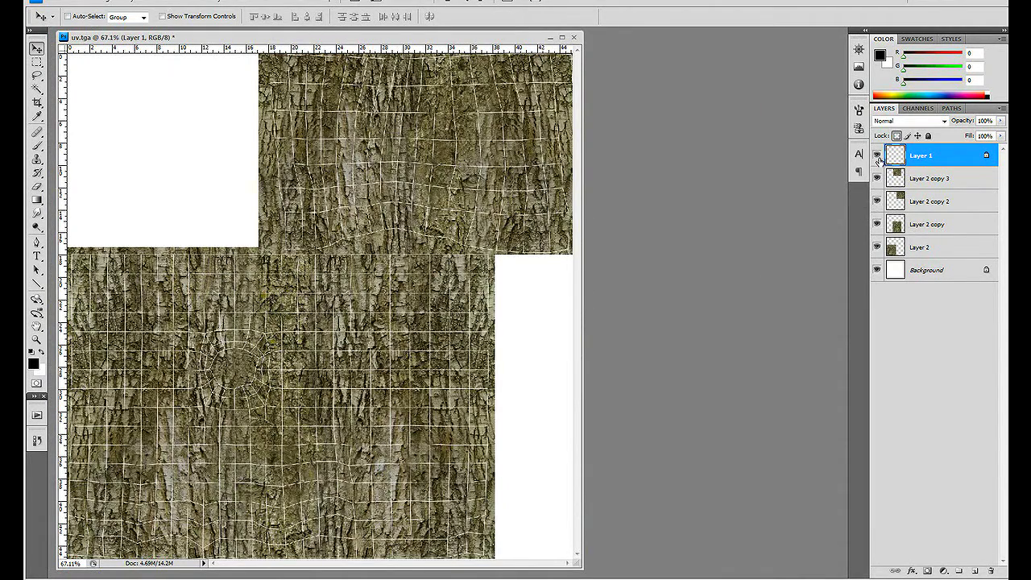
pyautogui.click(878, 155)
# - Delete the Alpha 1 channel and select the Background layer
pyautogui.click(917, 108)
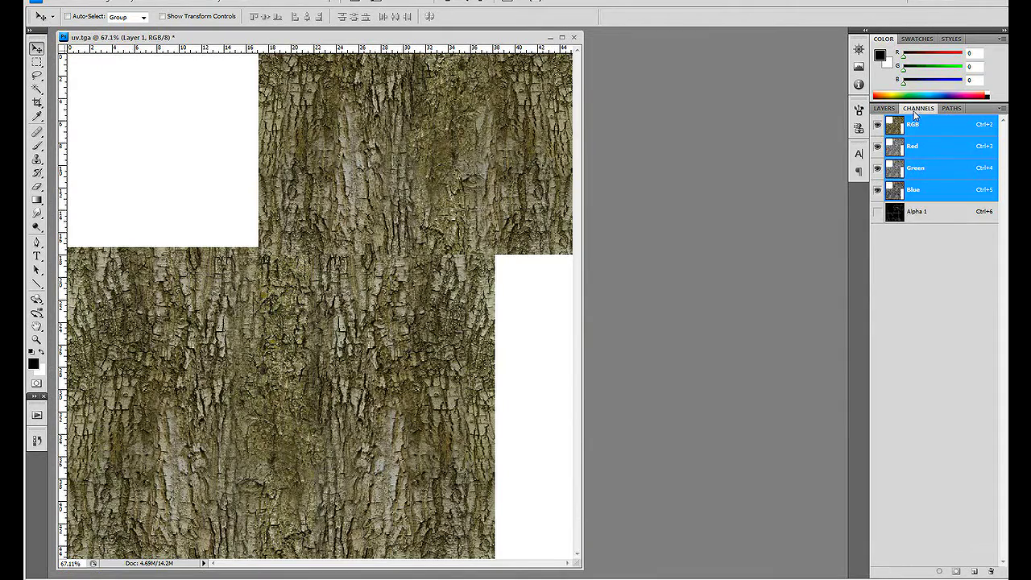
pyautogui.click(925, 216)
pyautogui.rightClick(927, 214)
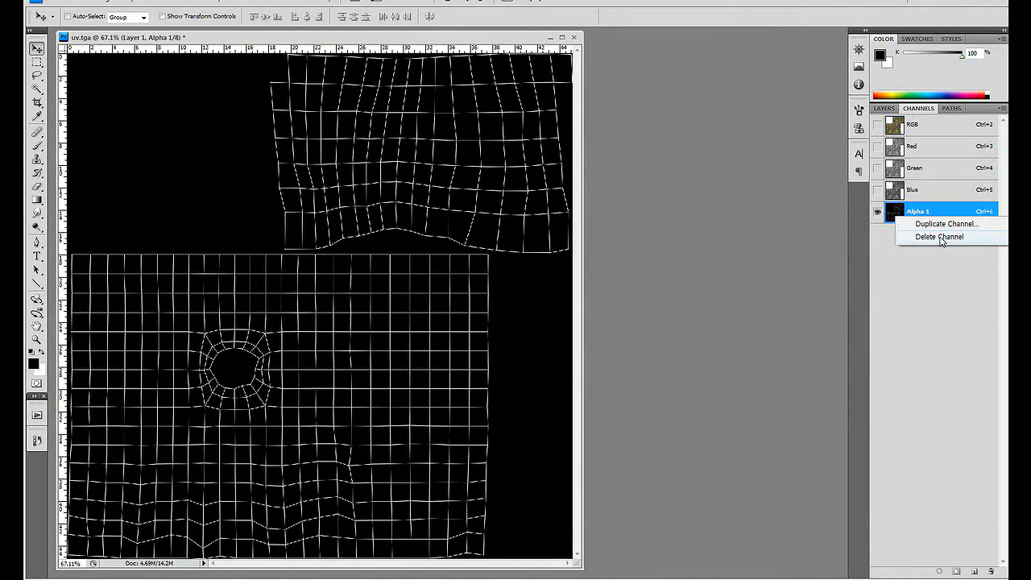
pyautogui.click(931, 236)
pyautogui.click(890, 111)
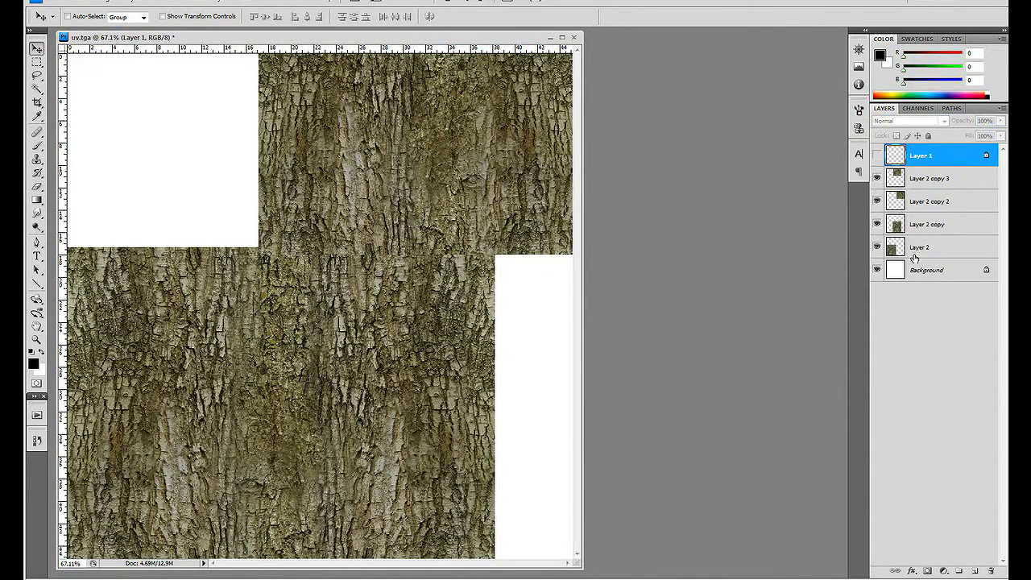
pyautogui.click(917, 270)
# - Fill the white empty areas with black and save the layered texture as origin.psd
pyautogui.hotkey('alt', 'BackSpace')
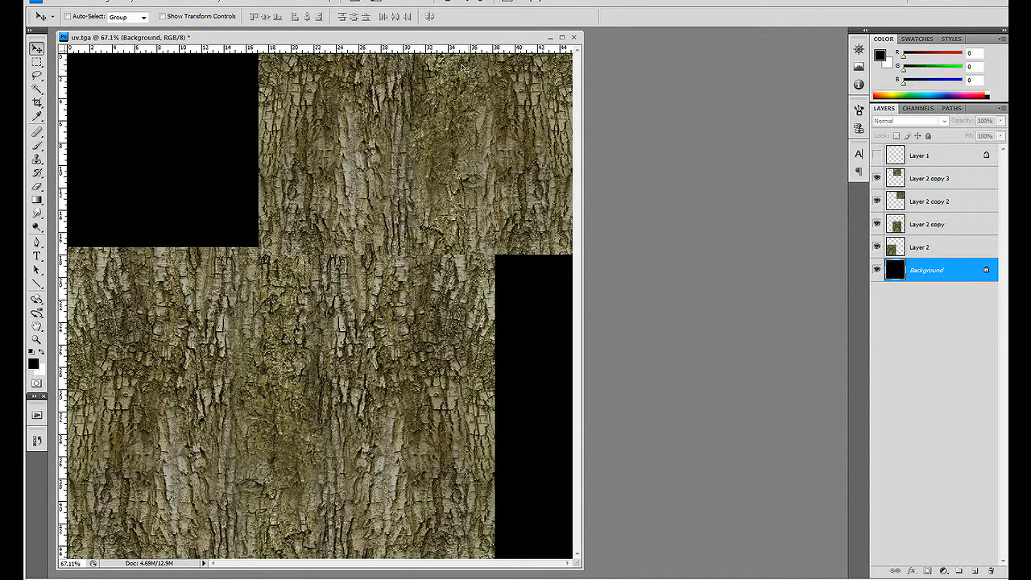
pyautogui.moveTo(464, 41); pyautogui.dragTo(529, 45)
pyautogui.hotkey('ctrl', 'shift', 's')
pyautogui.write('origin')
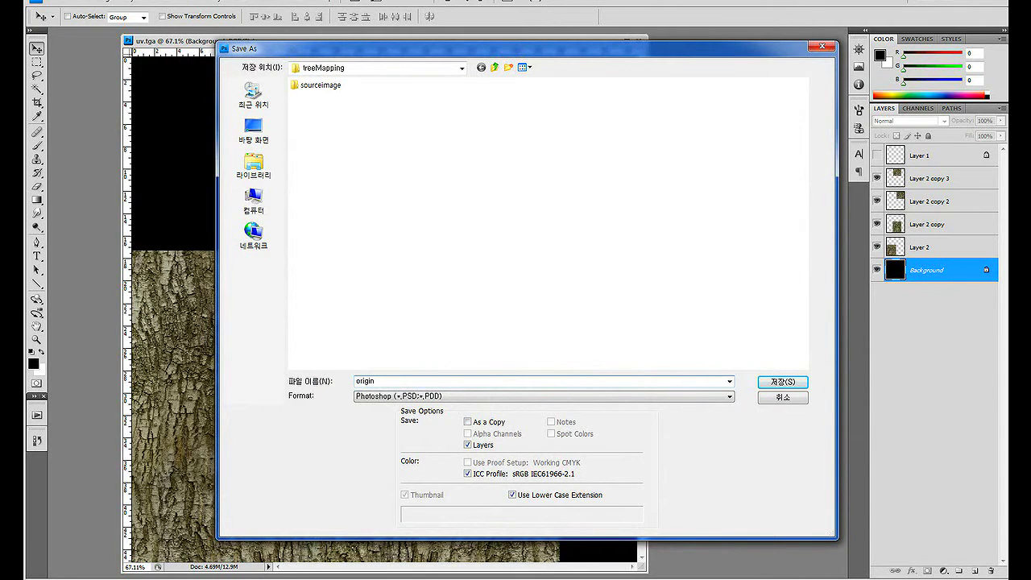
pyautogui.press('Return')
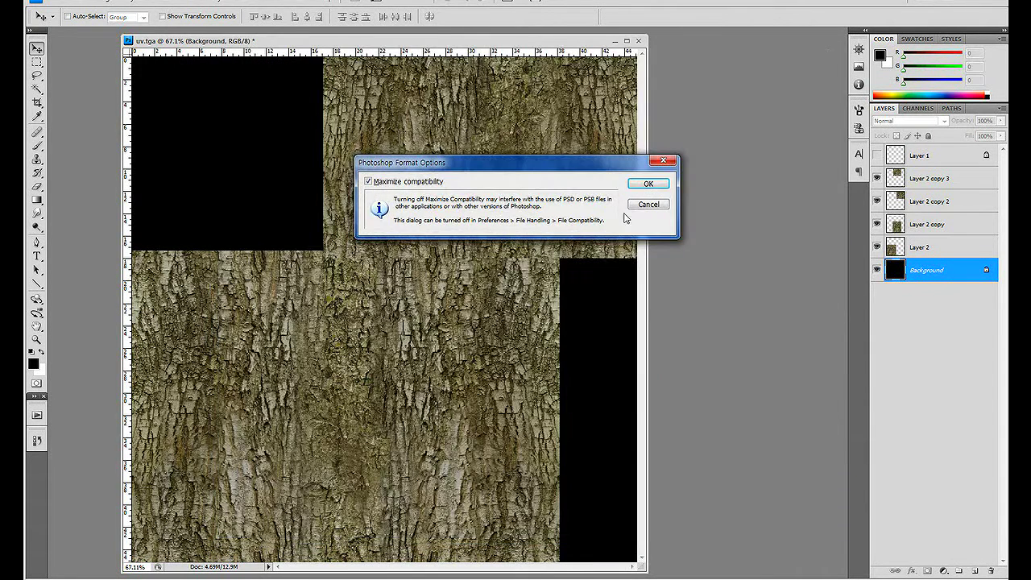
pyautogui.click(660, 187)
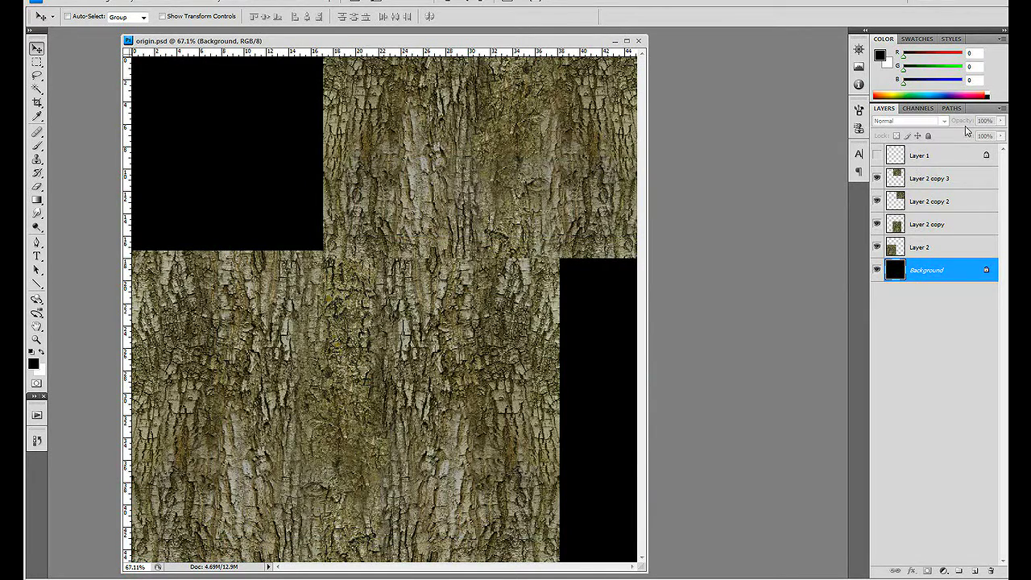
# - Flatten the image into a single layer, discarding hidden layers
pyautogui.click(1003, 110)
pyautogui.click(895, 347)
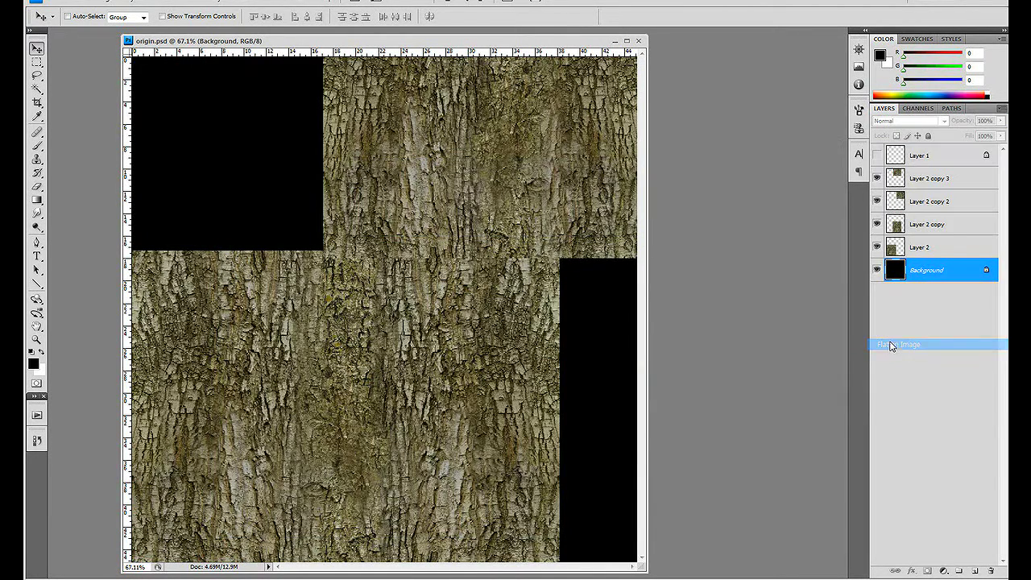
pyautogui.click(496, 215)
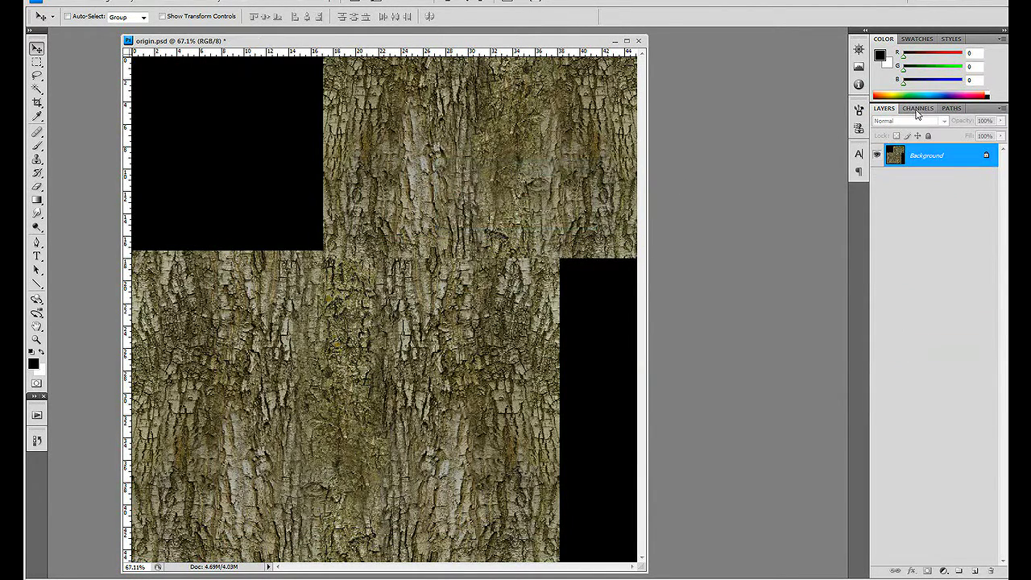
# - Save the flattened bark in JPEG format as color.jpg inside sourceimage, then close the document
pyautogui.click(53, 3)
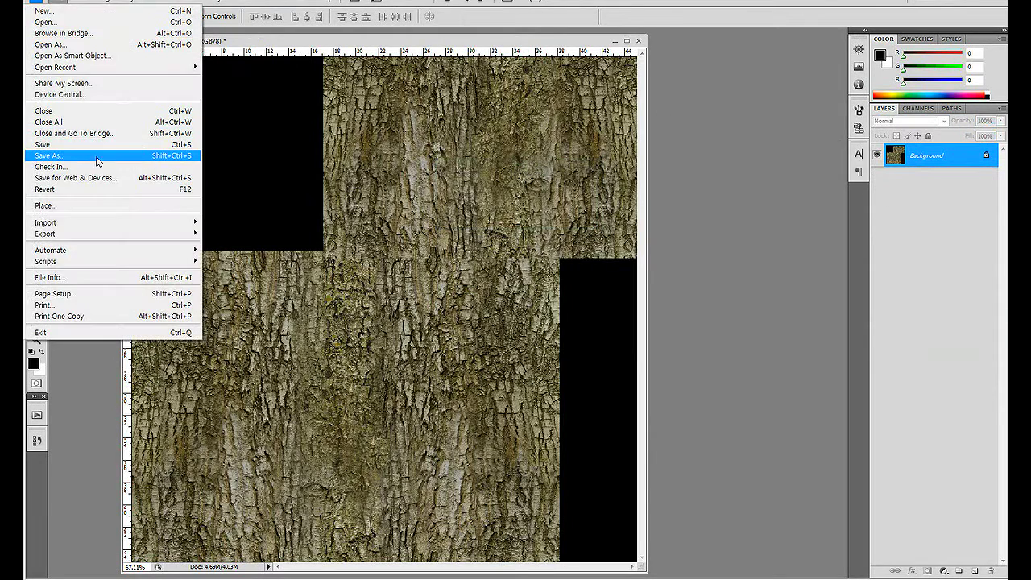
pyautogui.click(91, 158)
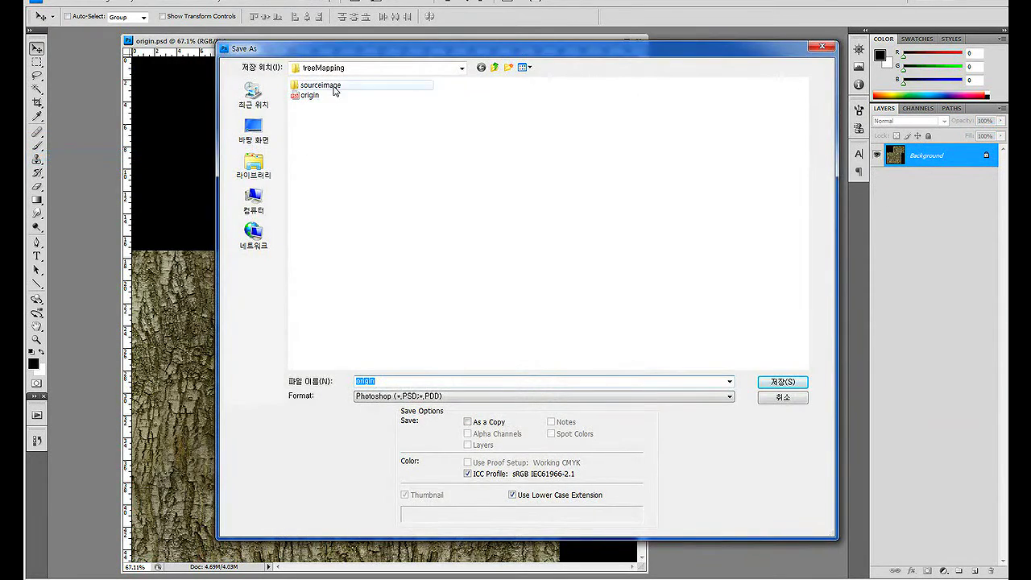
pyautogui.doubleClick(320, 85)
pyautogui.click(391, 396)
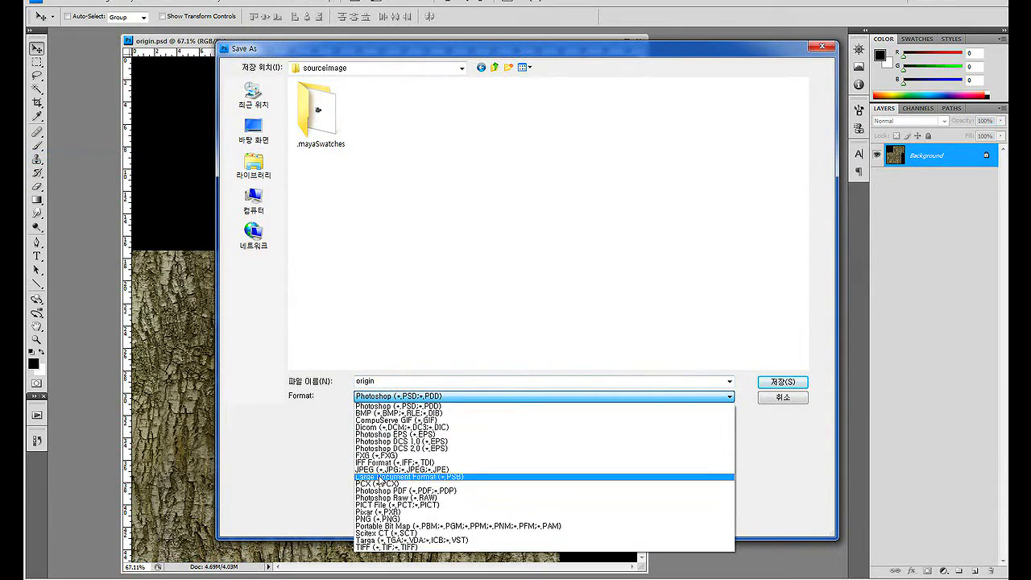
pyautogui.click(391, 478)
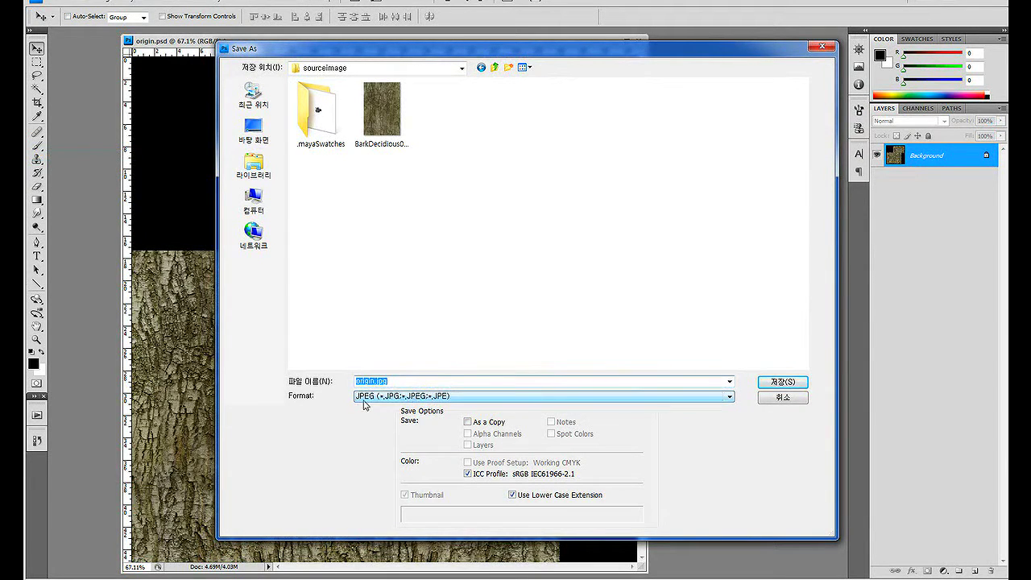
pyautogui.write('color')
pyautogui.press('Return')
pyautogui.press('Return')
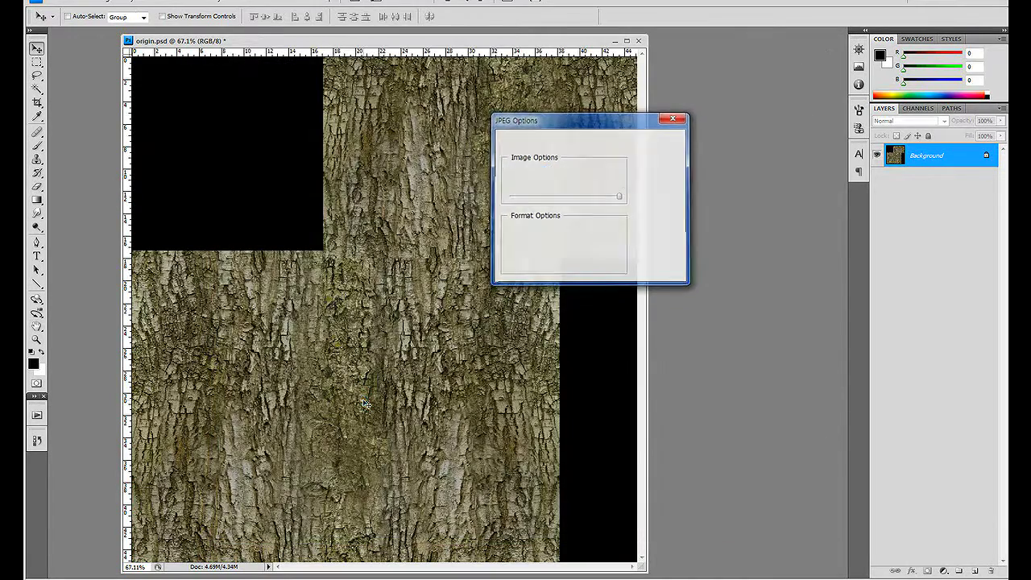
pyautogui.hotkey('ctrl', 'w')
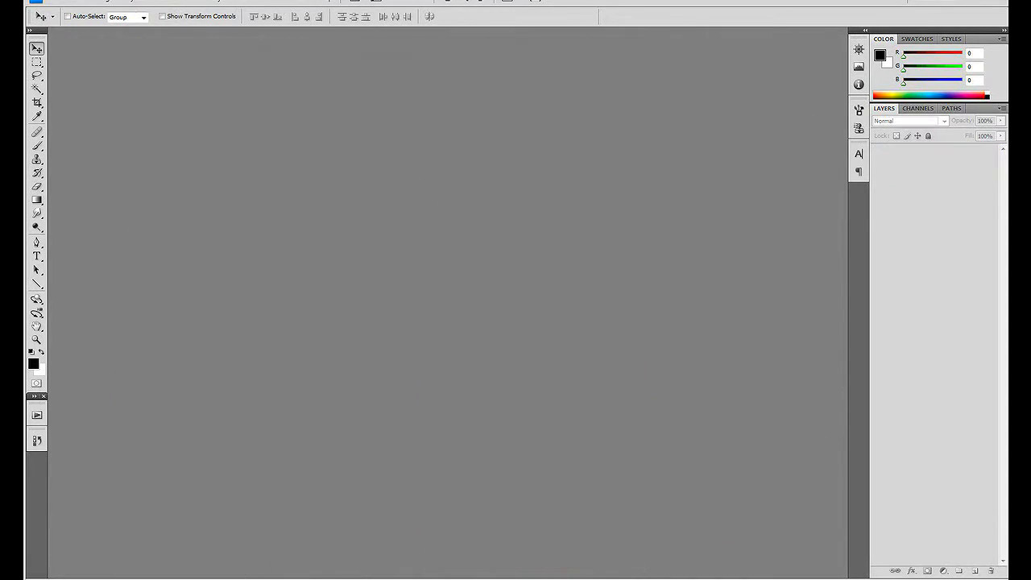
# - Back in Maya, create a new Lambert material, lambert2, in Hypershade
pyautogui.click(299, 538)
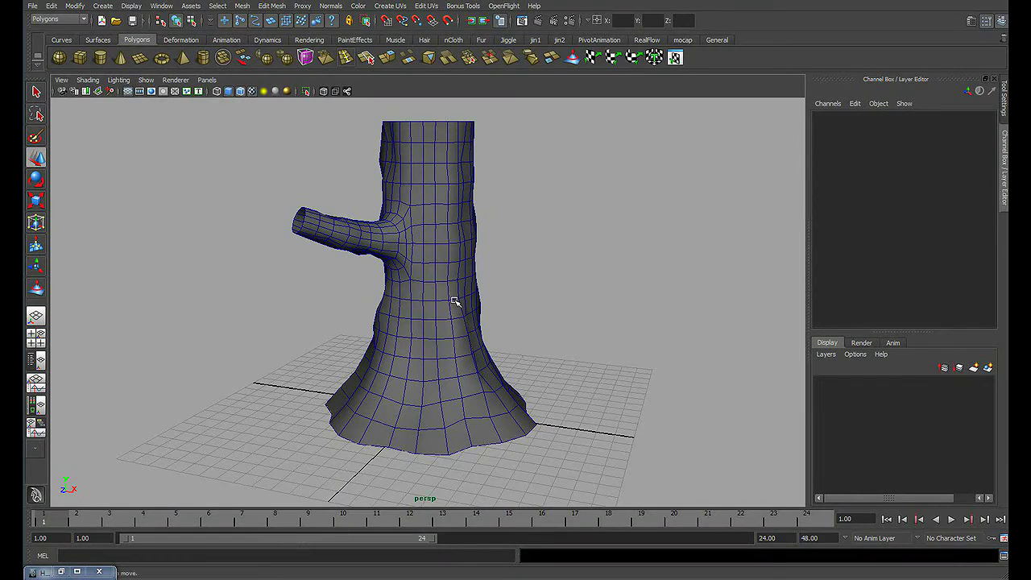
pyautogui.keyDown('alt'); pyautogui.moveTo(479, 299); pyautogui.dragTo(490, 292, button='middle'); pyautogui.keyUp('alt')
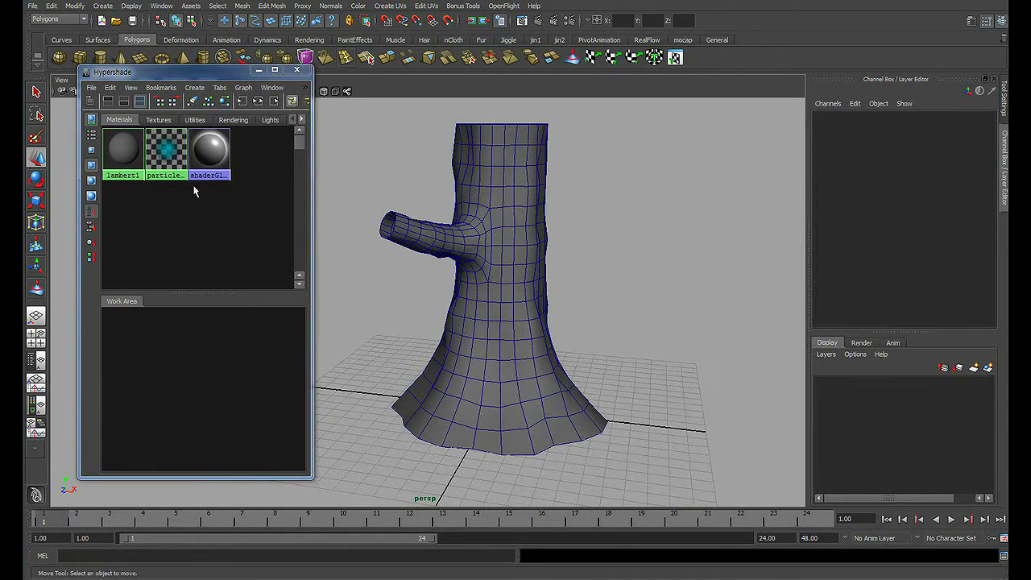
pyautogui.click(194, 87)
pyautogui.moveTo(209, 105)
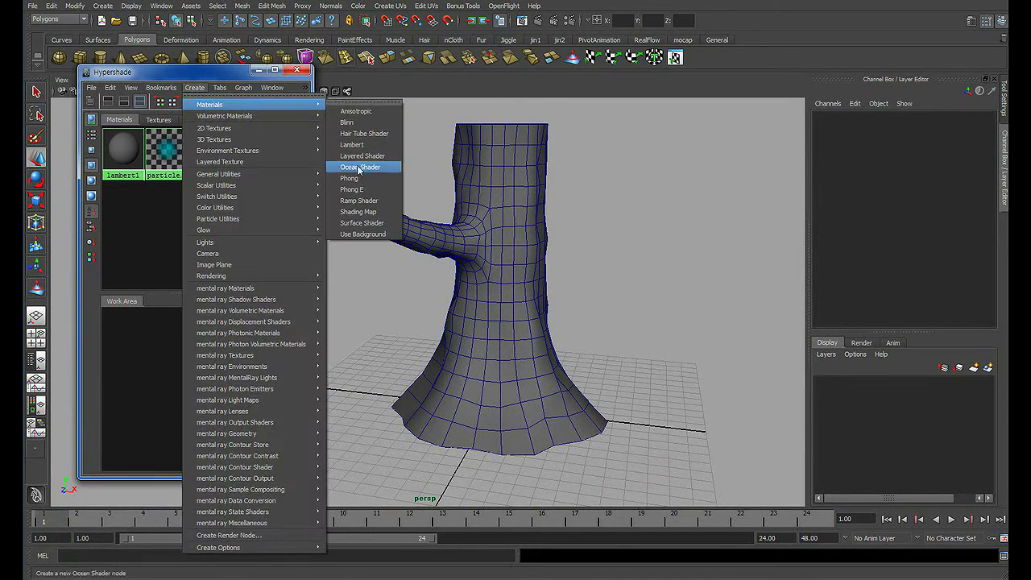
pyautogui.click(353, 144)
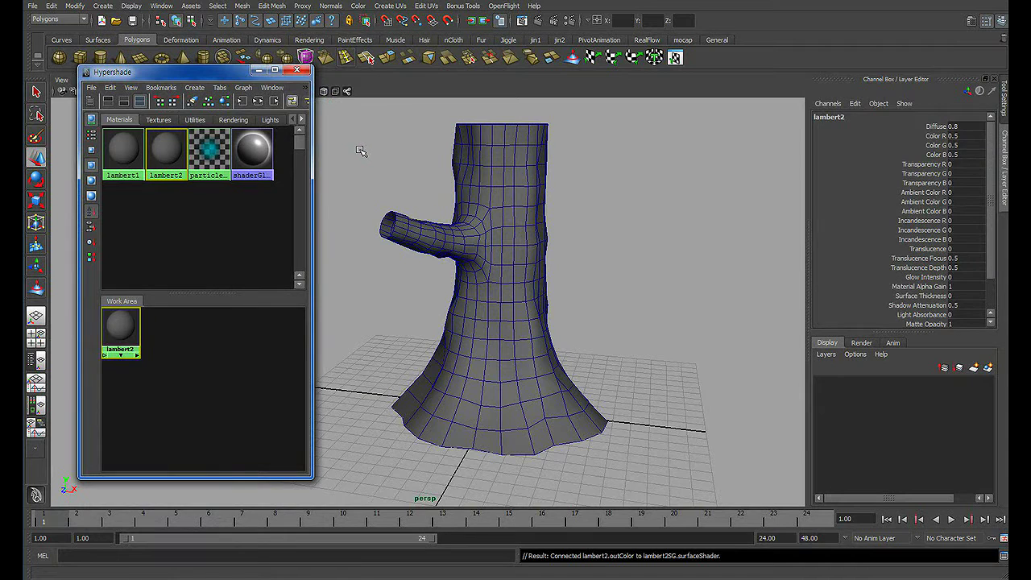
pyautogui.hotkey('ctrl', 'a')
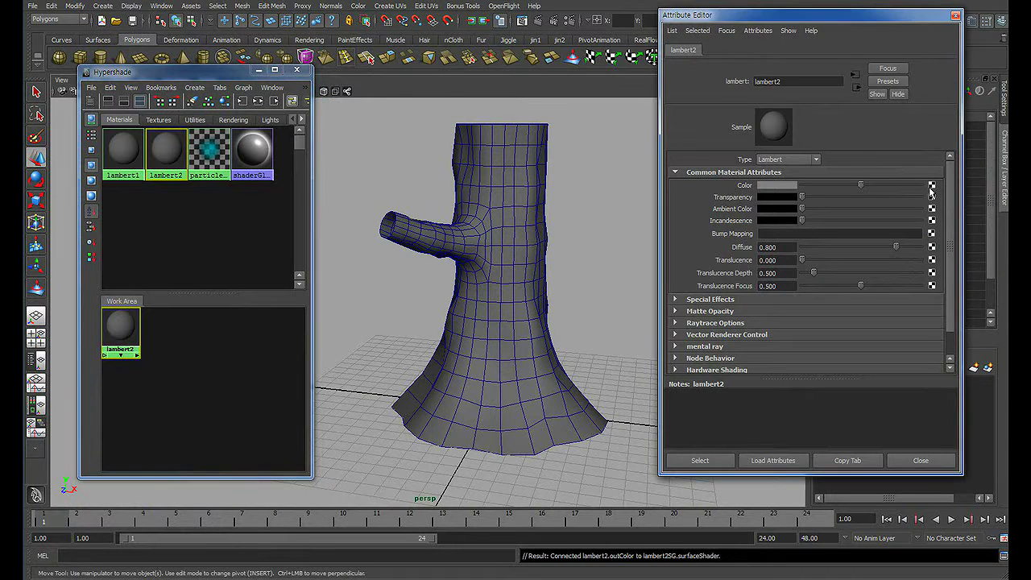
# - Map lambert2's Color to a File texture loading color.jpg
pyautogui.click(931, 185)
pyautogui.click(335, 168)
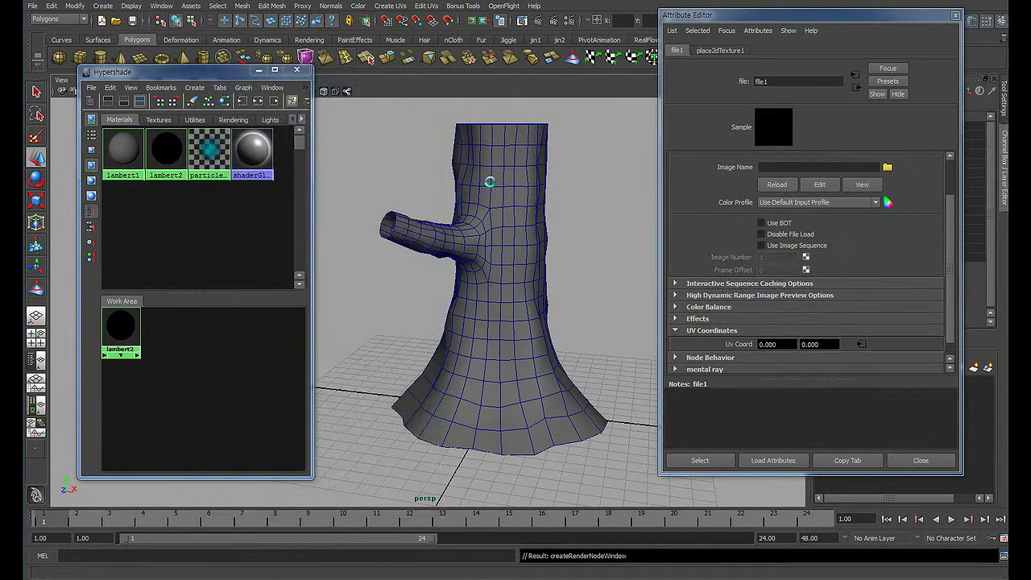
pyautogui.click(798, 172)
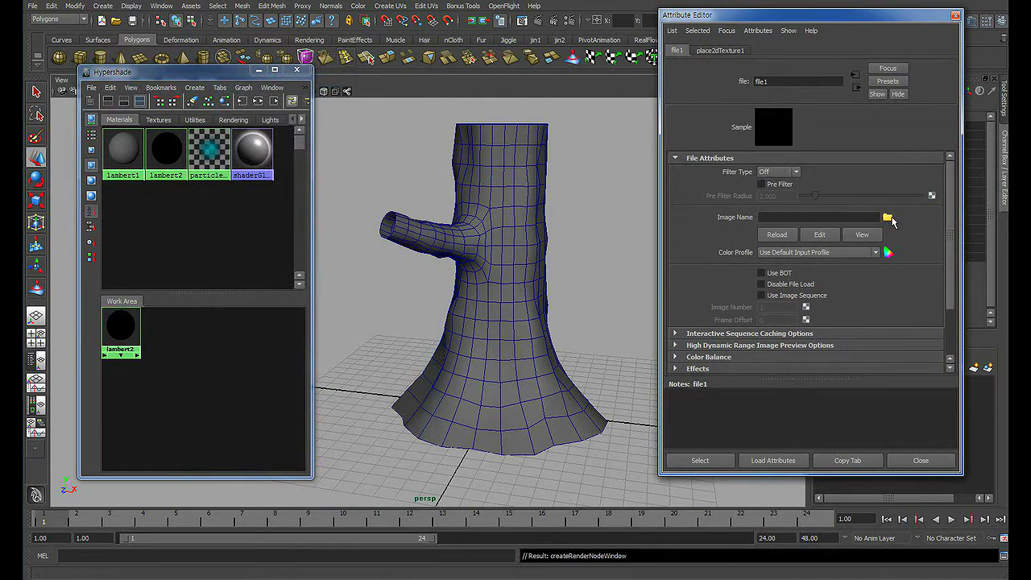
pyautogui.click(887, 217)
pyautogui.doubleClick(759, 113)
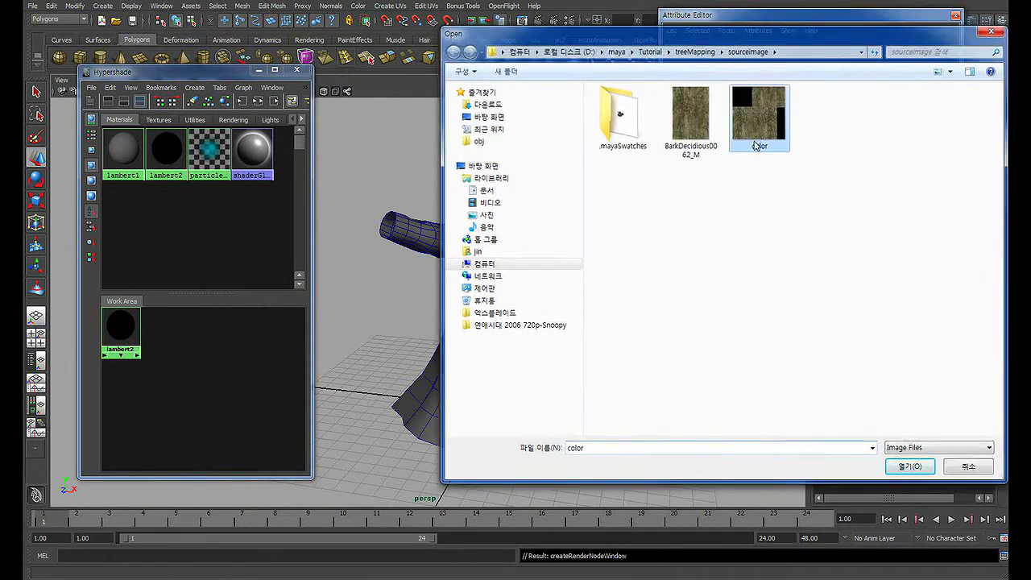
pyautogui.click(859, 93)
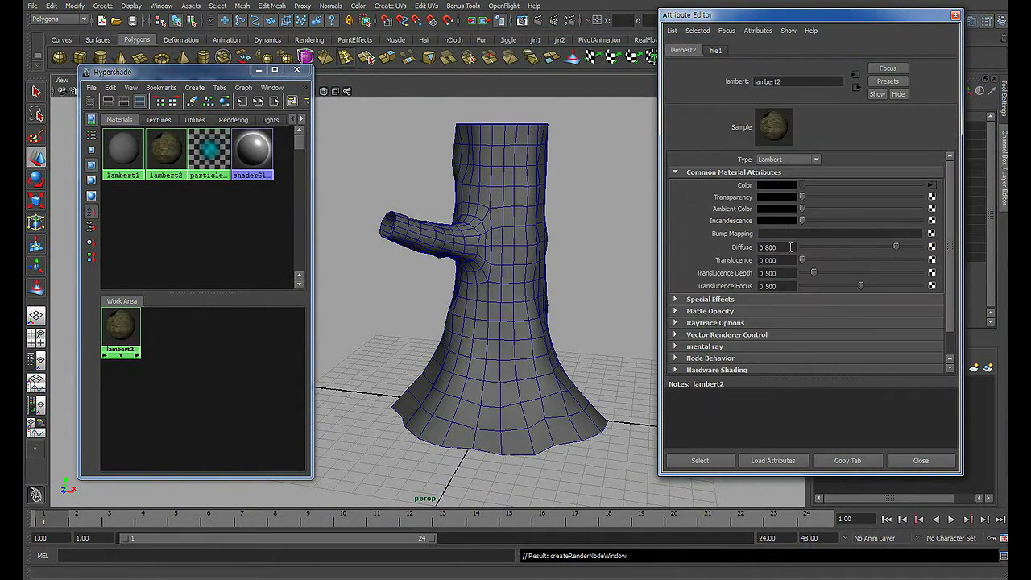
pyautogui.click(919, 462)
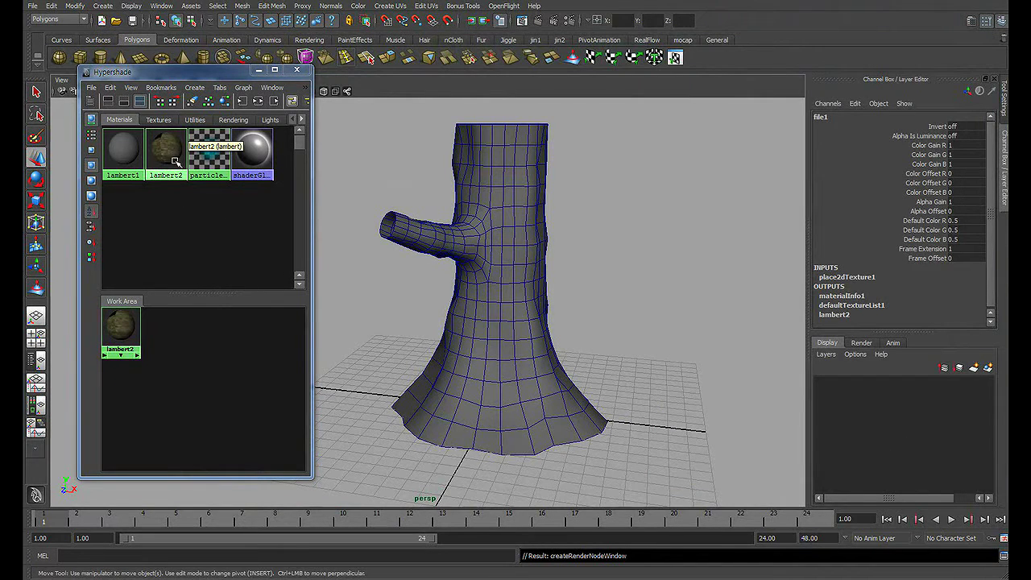
# - Switch the viewport to textured display so the bark shows on the stump
pyautogui.press('6')
pyautogui.click(628, 194)
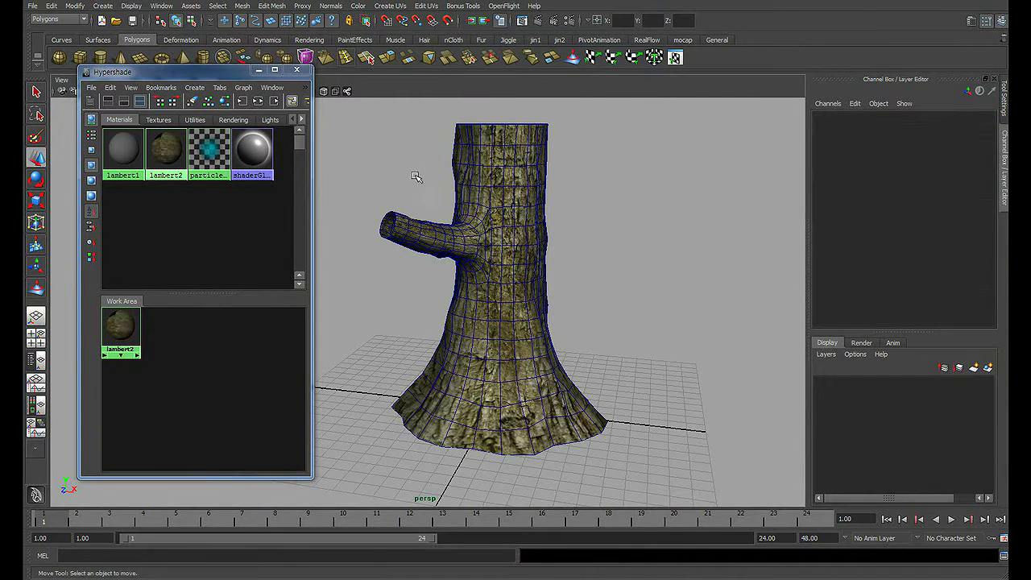
pyautogui.scroll(2, 451, 177)
pyautogui.click(258, 70)
pyautogui.click(240, 91)
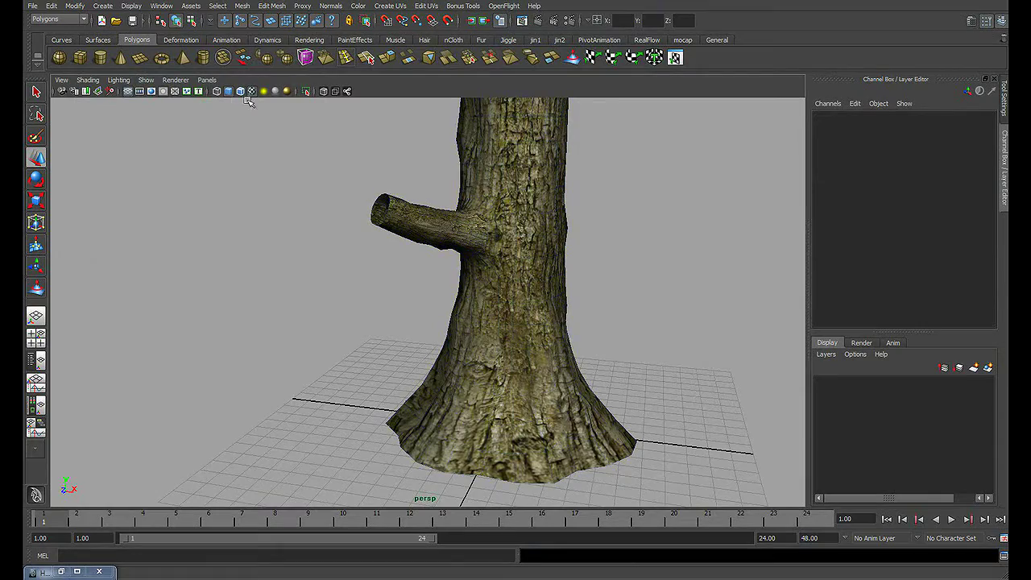
pyautogui.moveTo(420, 266)
pyautogui.keyDown('alt'); pyautogui.mouseDown()
pyautogui.moveTo(506, 271)
pyautogui.moveTo(445, 248)
pyautogui.moveTo(241, 266)
pyautogui.mouseUp(); pyautogui.keyUp('alt')
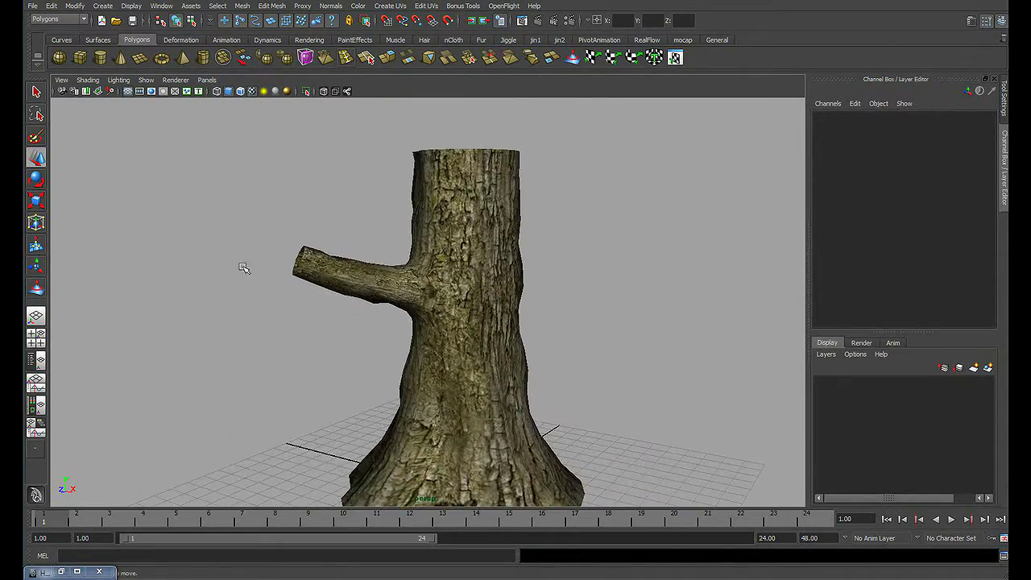
pyautogui.scroll(5, 464, 277)
pyautogui.scroll(2, 466, 284)
pyautogui.keyDown('alt'); pyautogui.moveTo(466, 285); pyautogui.dragTo(603, 269); pyautogui.keyUp('alt')
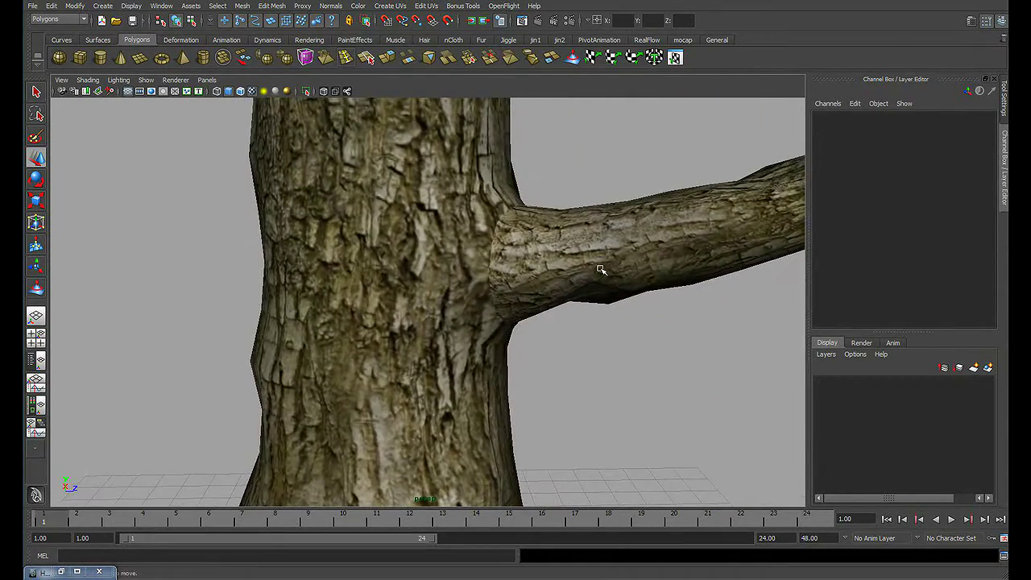
pyautogui.keyDown('alt'); pyautogui.moveTo(498, 262); pyautogui.dragTo(482, 297); pyautogui.keyUp('alt')
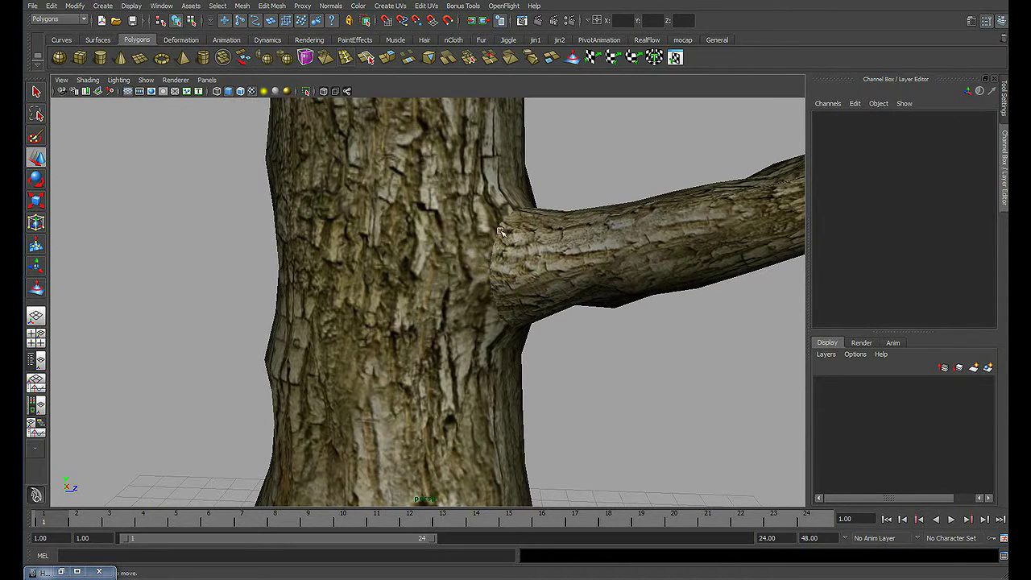
pyautogui.moveTo(598, 248)
pyautogui.keyDown('alt'); pyautogui.mouseDown()
pyautogui.moveTo(428, 242)
pyautogui.moveTo(426, 220)
pyautogui.mouseUp(); pyautogui.keyUp('alt')
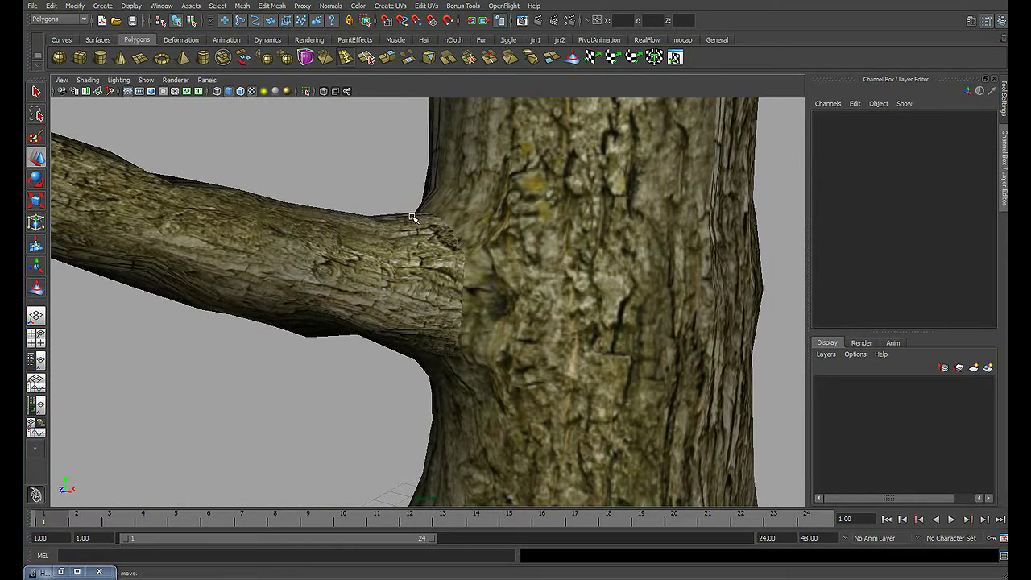
pyautogui.click(515, 264)
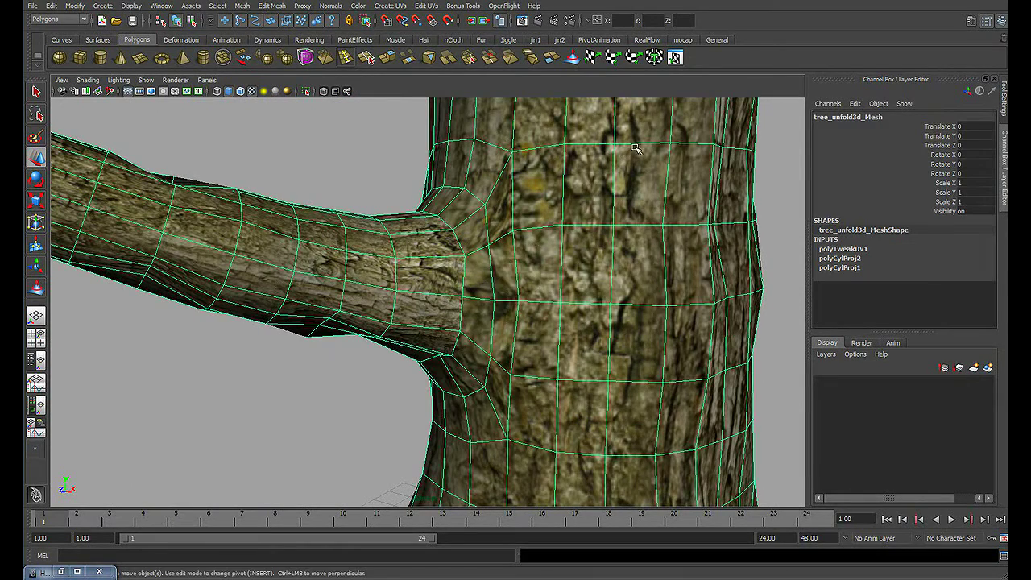
pyautogui.click(675, 57)
pyautogui.click(858, 131)
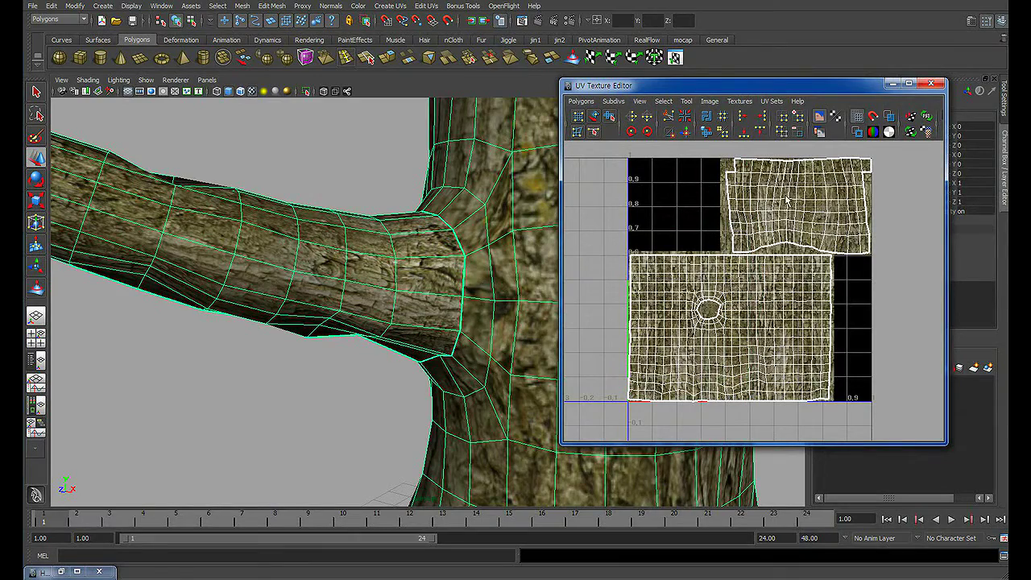
pyautogui.click(858, 131)
pyautogui.click(932, 85)
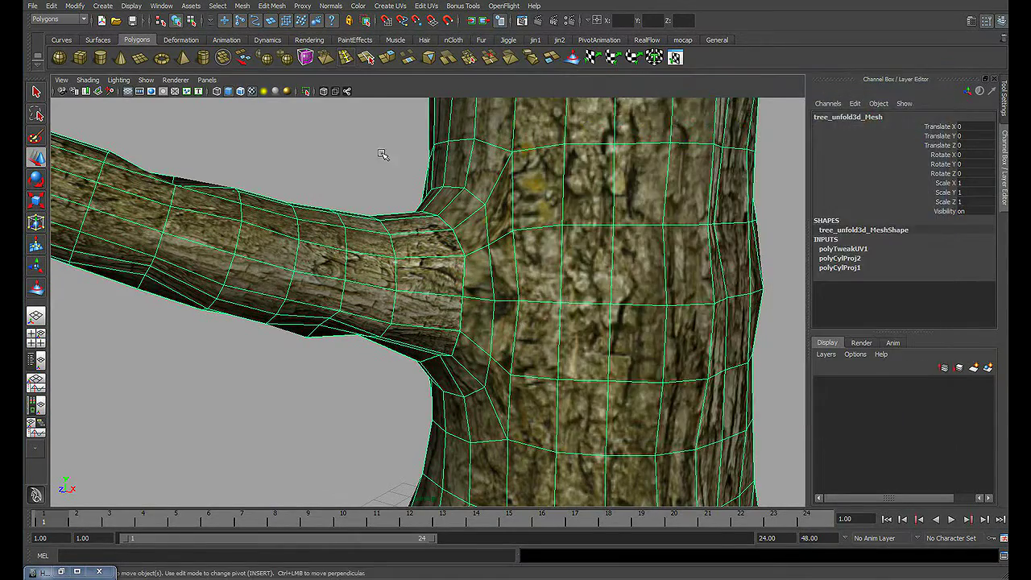
pyautogui.click(384, 154)
pyautogui.scroll(-5, 484, 194)
pyautogui.keyDown('alt'); pyautogui.moveTo(301, 186); pyautogui.dragTo(598, 256); pyautogui.keyUp('alt')
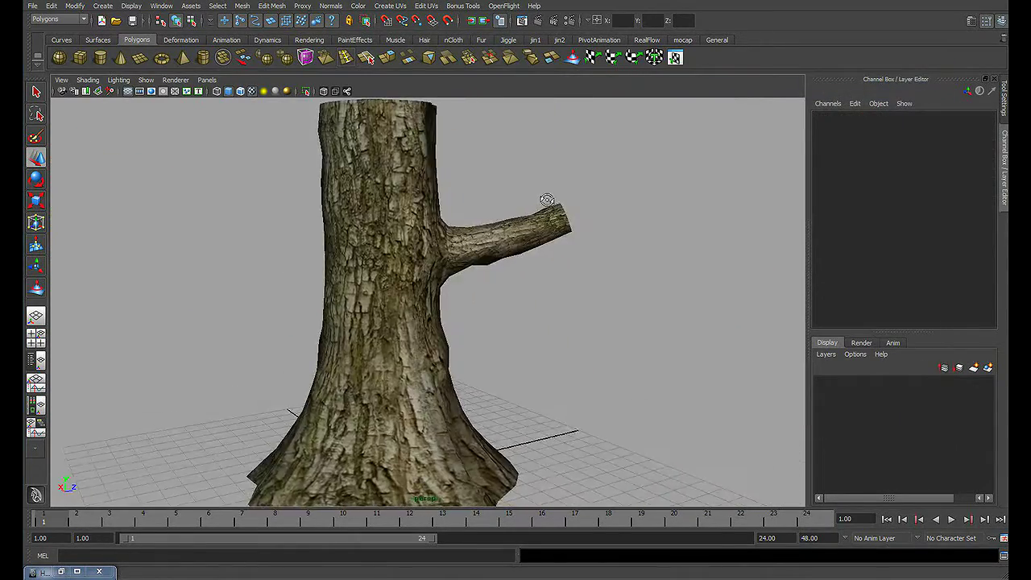
pyautogui.press('q')
pyautogui.click(439, 306)
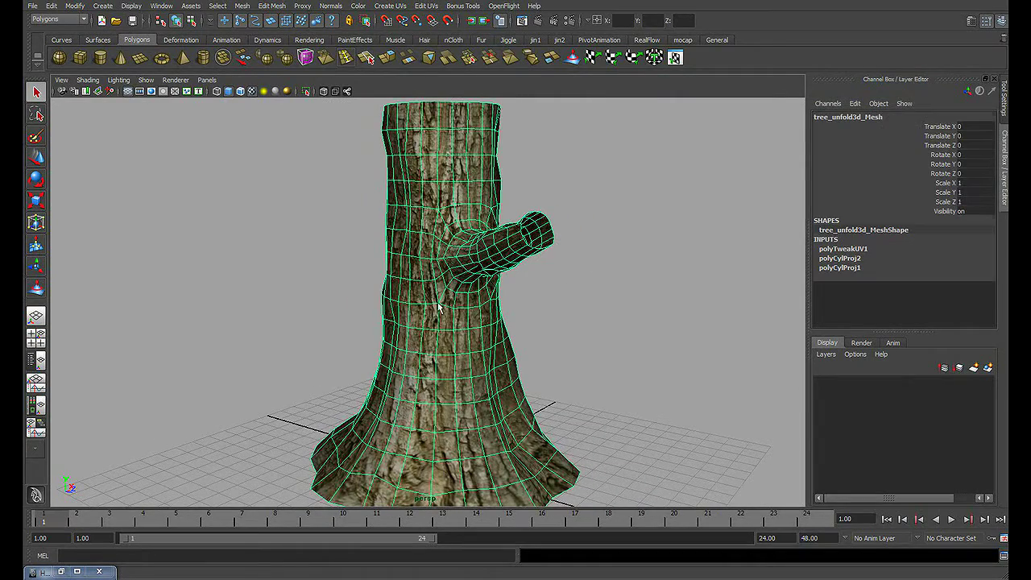
pyautogui.moveTo(532, 263)
pyautogui.keyDown('alt'); pyautogui.mouseDown()
pyautogui.moveTo(537, 278)
pyautogui.moveTo(528, 258)
pyautogui.mouseUp(); pyautogui.keyUp('alt')
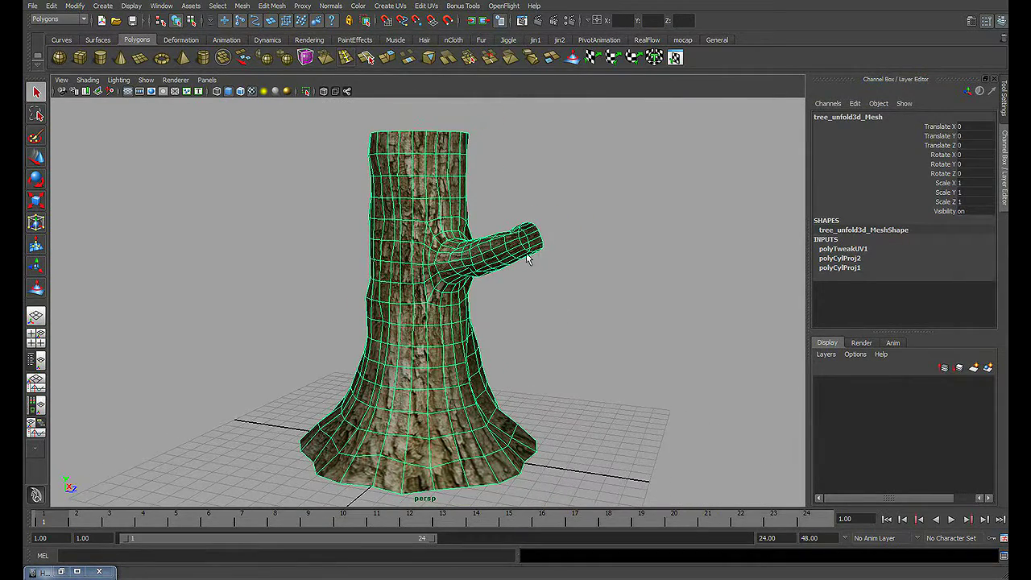
# - Export the selected tree with OBJexport as bb.obj into the treeMapping folder
pyautogui.click(35, 10)
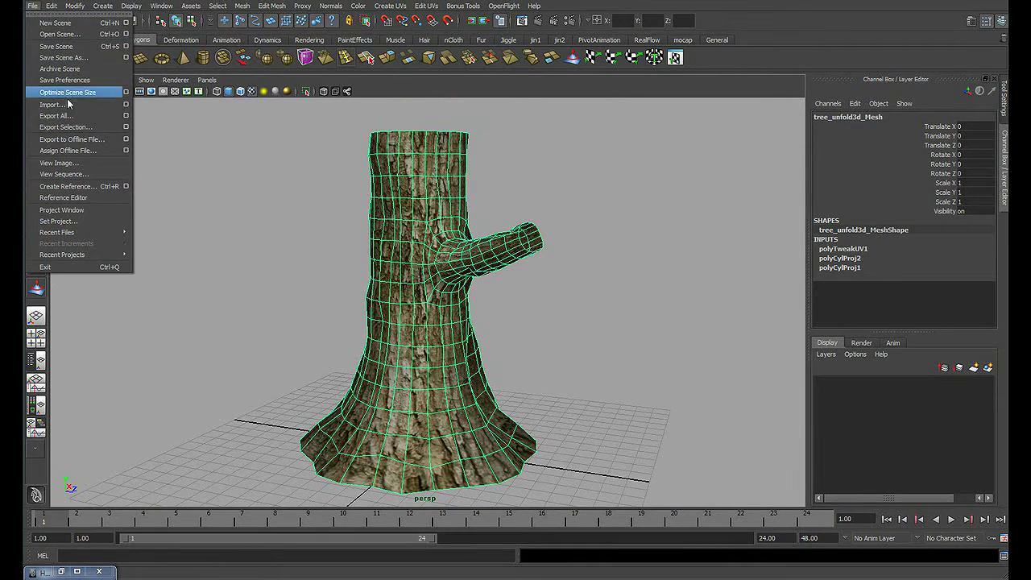
pyautogui.click(126, 128)
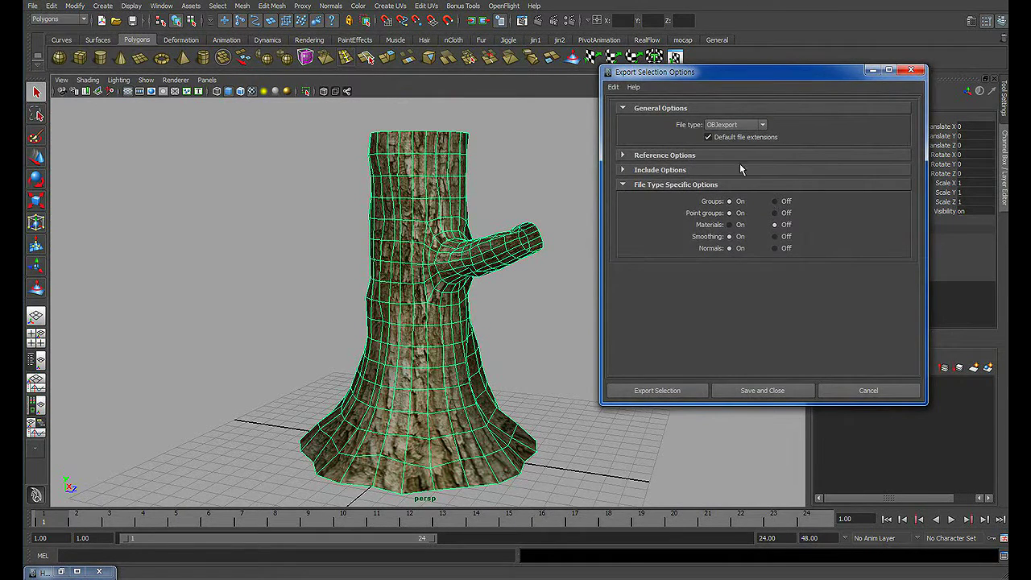
pyautogui.click(684, 393)
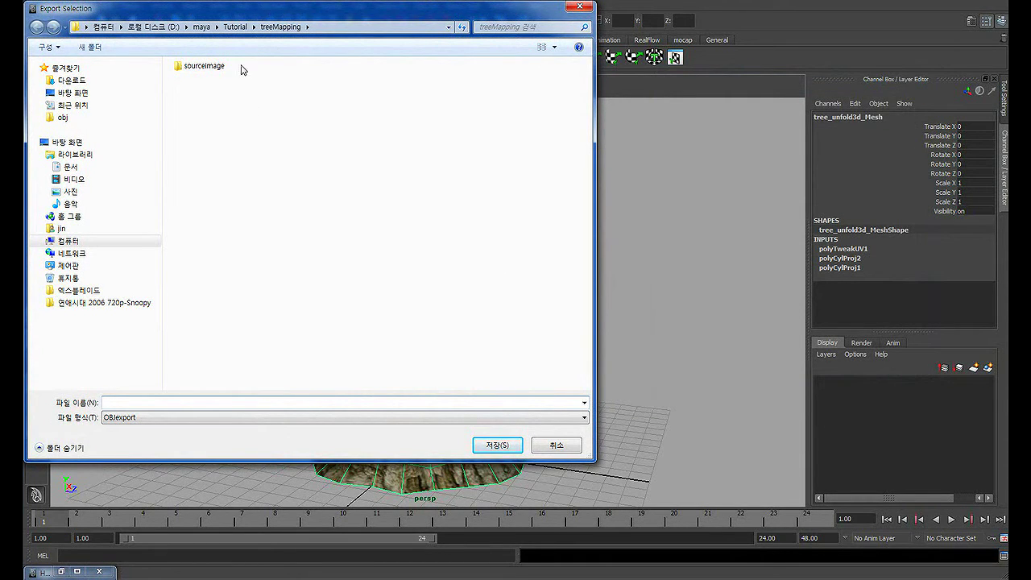
pyautogui.click(236, 26)
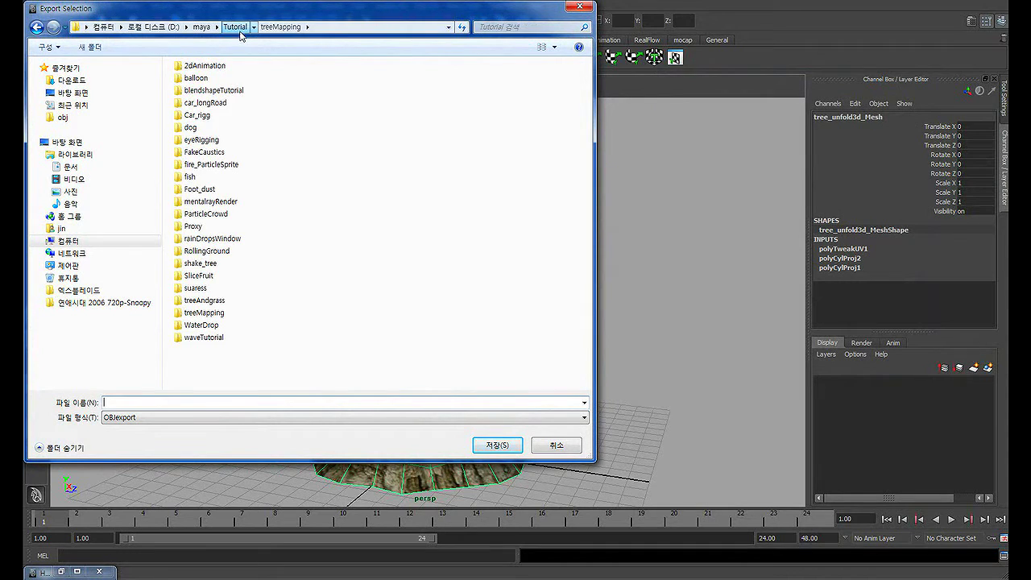
pyautogui.doubleClick(203, 314)
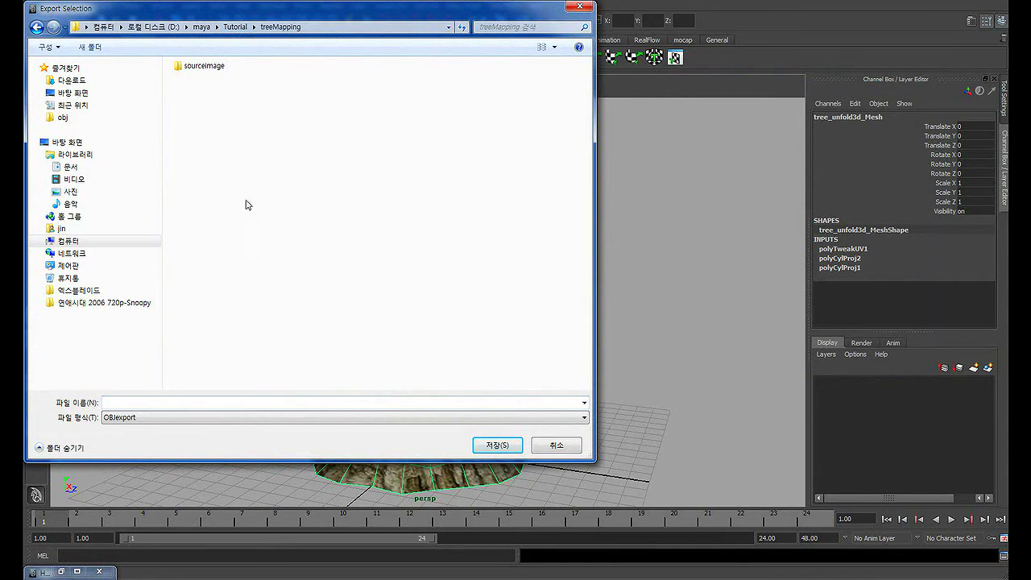
pyautogui.click(157, 402)
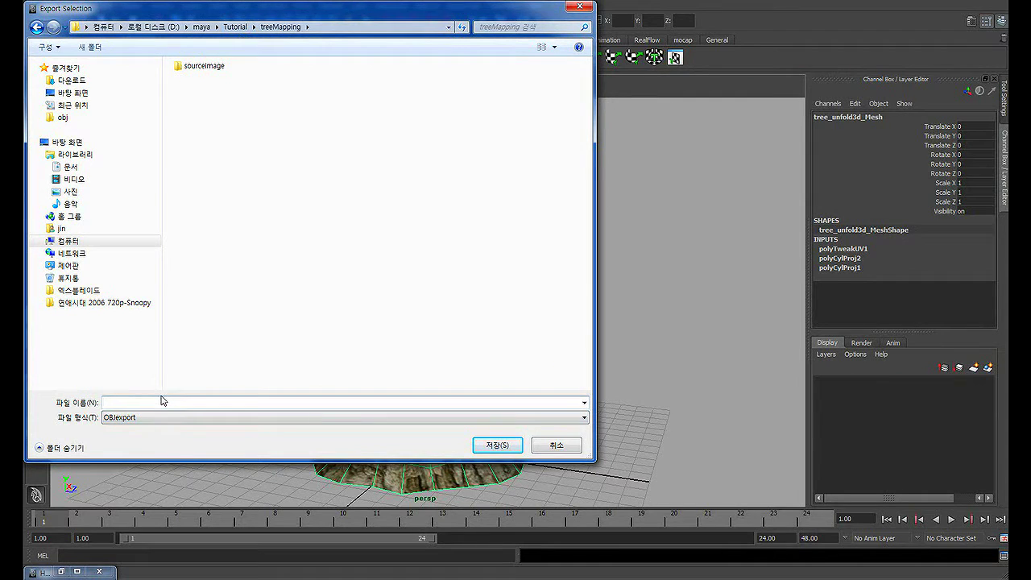
pyautogui.write('bb')
pyautogui.click(498, 449)
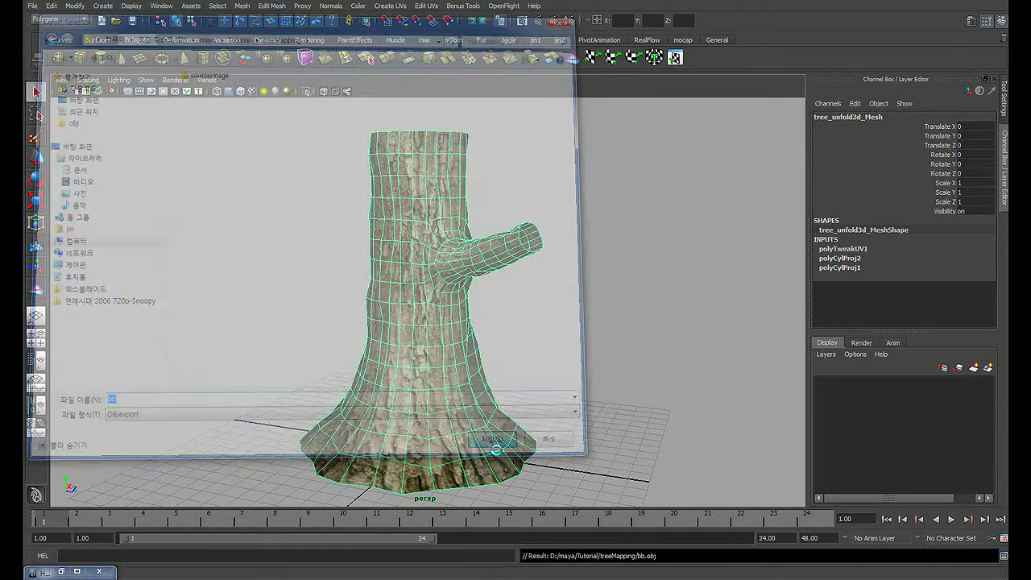
pyautogui.click(540, 371)
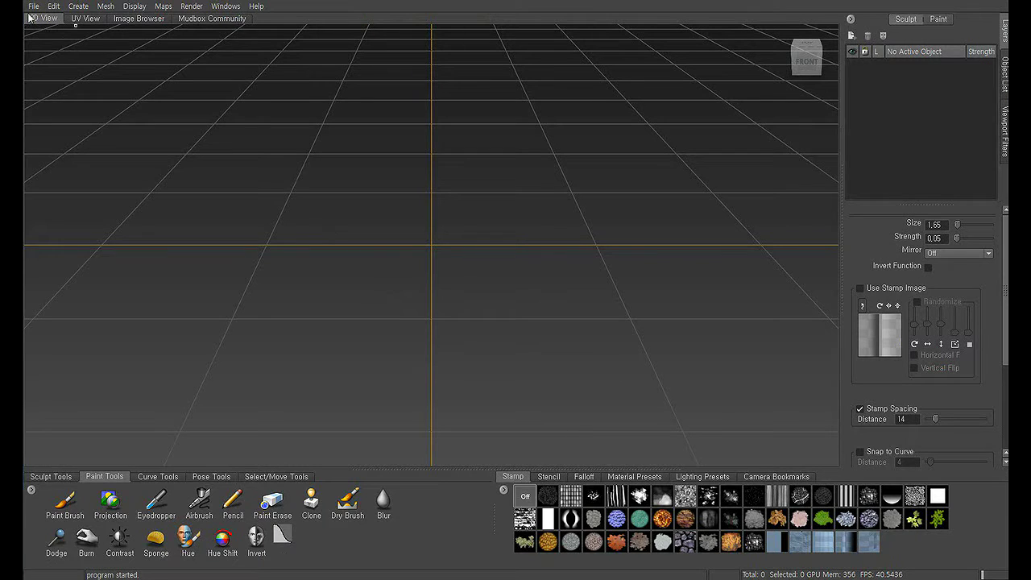
# - Open the bb.obj tree mesh in Mudbox
pyautogui.click(33, 6)
pyautogui.click(58, 42)
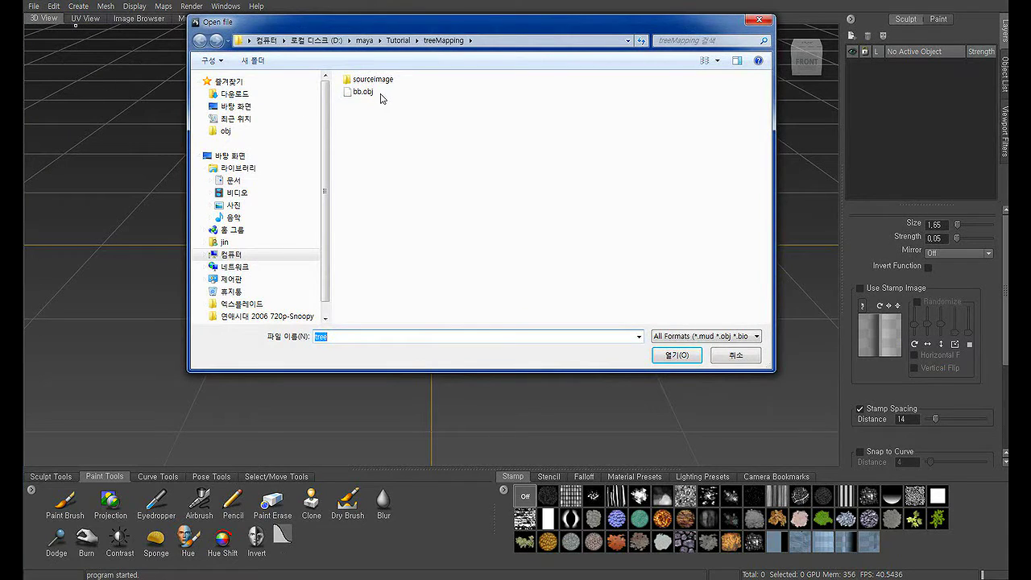
pyautogui.doubleClick(363, 92)
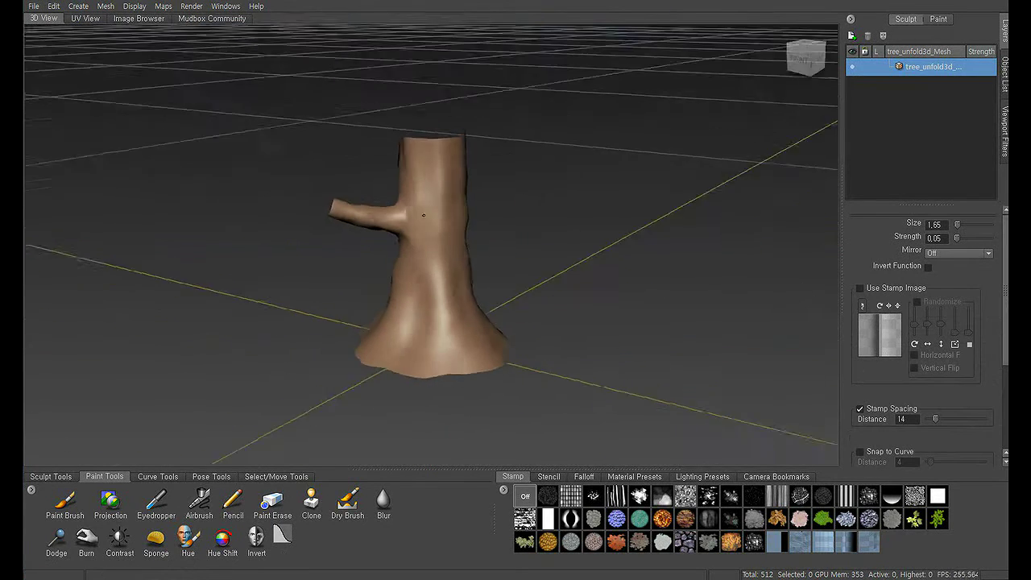
# - Import color.jpg as a paint layer assigned to the Diffuse channel
pyautogui.click(943, 24)
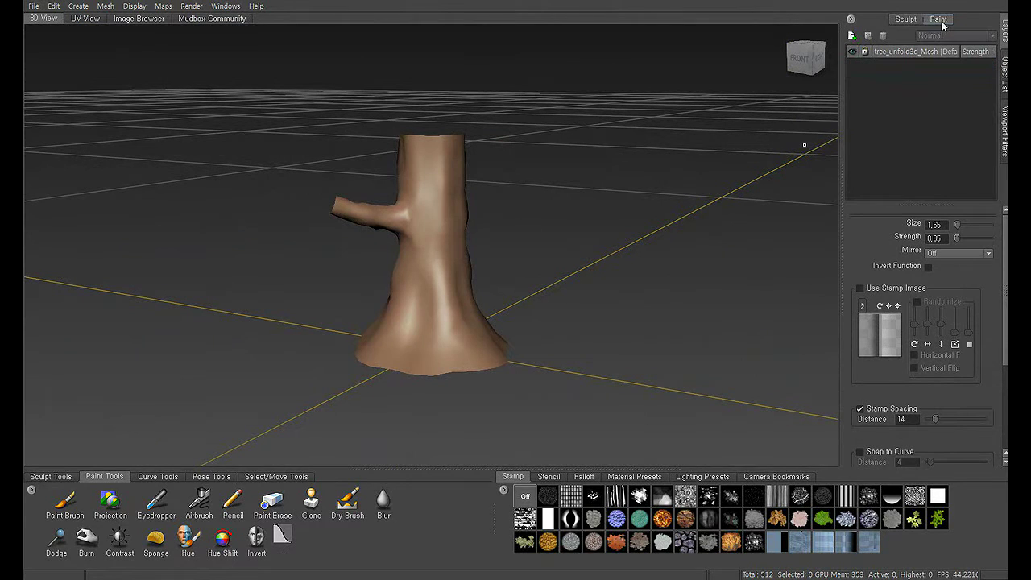
pyautogui.rightClick(904, 92)
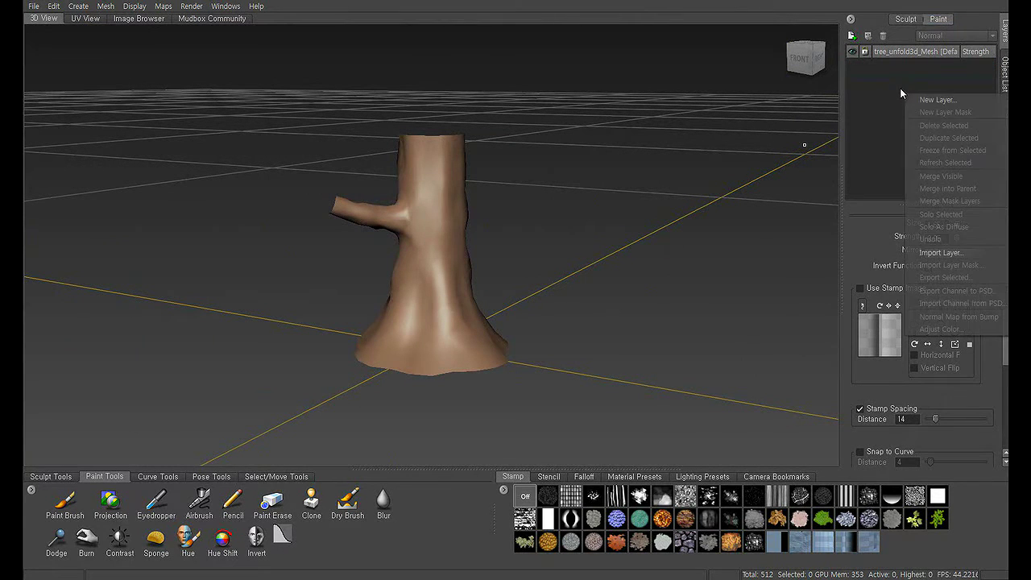
pyautogui.click(941, 253)
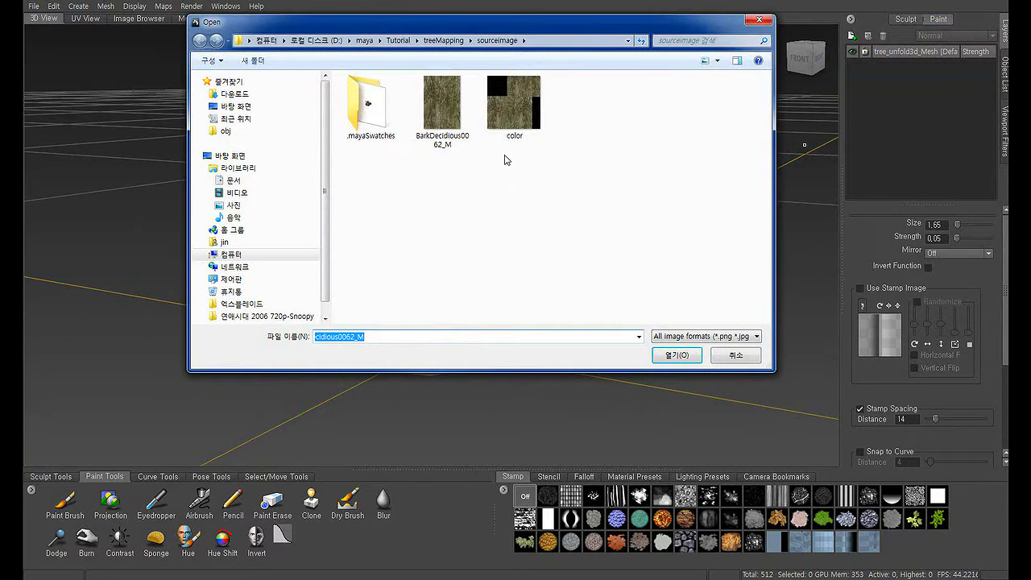
pyautogui.click(516, 133)
pyautogui.doubleClick(521, 141)
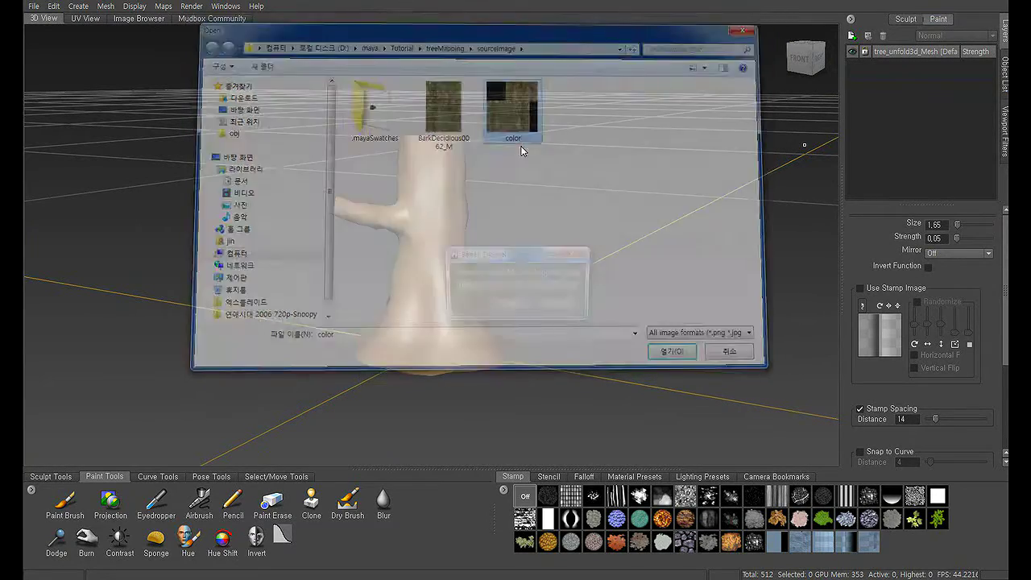
pyautogui.click(510, 305)
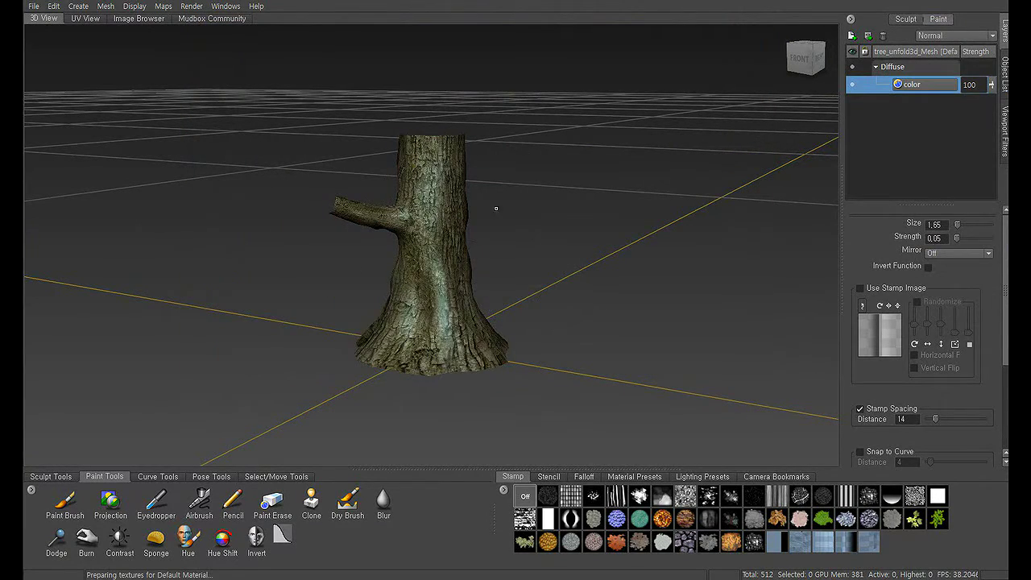
# - Pick the Clone tool at size 0.43 and set a bark sampling point on the branch
pyautogui.scroll(5, 289, 229)
pyautogui.moveTo(288, 229)
pyautogui.keyDown('alt'); pyautogui.mouseDown()
pyautogui.moveTo(432, 202)
pyautogui.moveTo(449, 248)
pyautogui.moveTo(435, 228)
pyautogui.moveTo(465, 232)
pyautogui.moveTo(448, 242)
pyautogui.mouseUp(); pyautogui.keyUp('alt')
pyautogui.scroll(5, 432, 202)
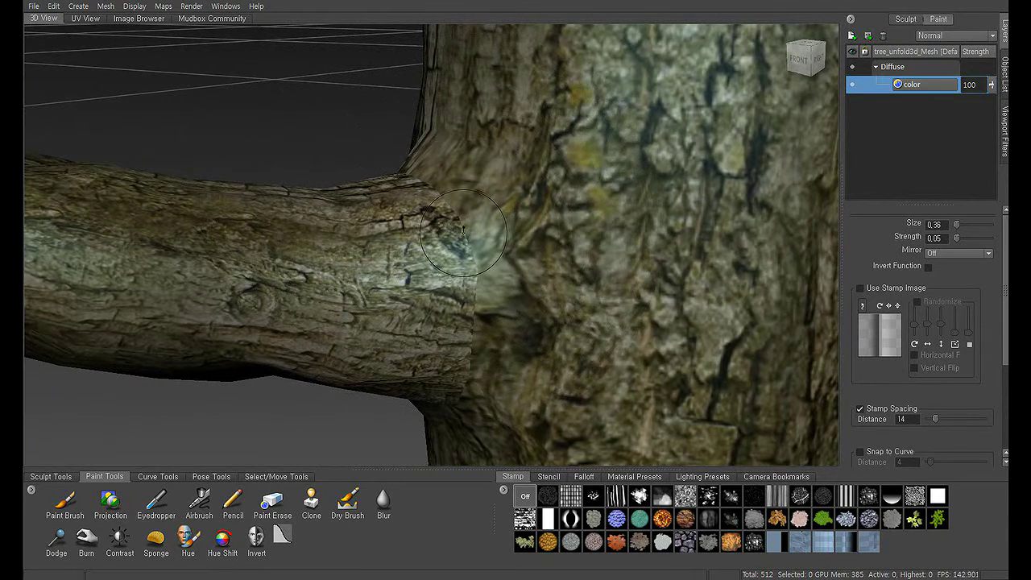
pyautogui.click(311, 503)
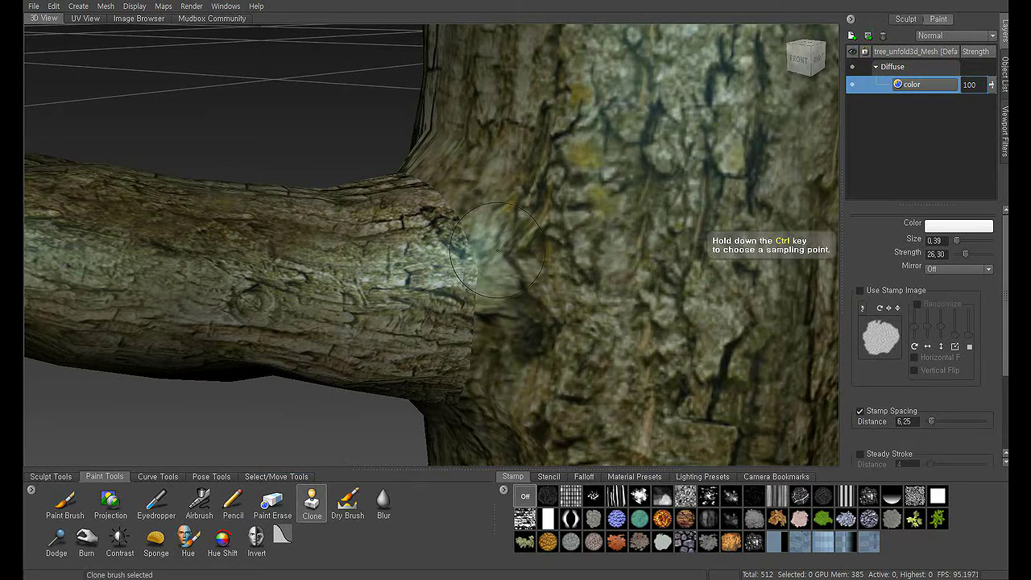
pyautogui.keyDown('alt'); pyautogui.moveTo(498, 250); pyautogui.dragTo(378, 258); pyautogui.keyUp('alt')
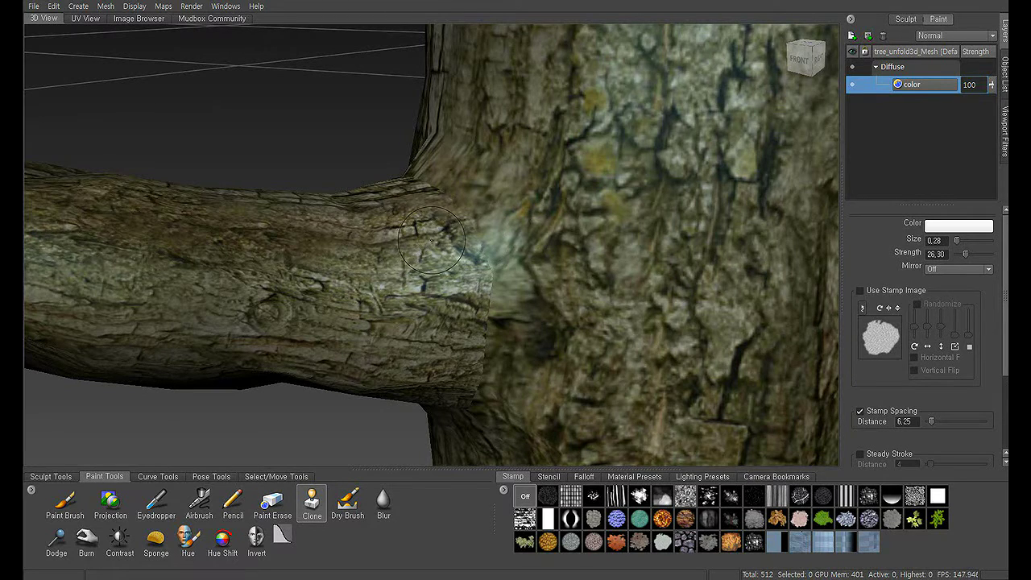
pyautogui.moveTo(417, 251)
pyautogui.mouseDown()
pyautogui.moveTo(427, 290)
pyautogui.moveTo(491, 270)
pyautogui.mouseUp()
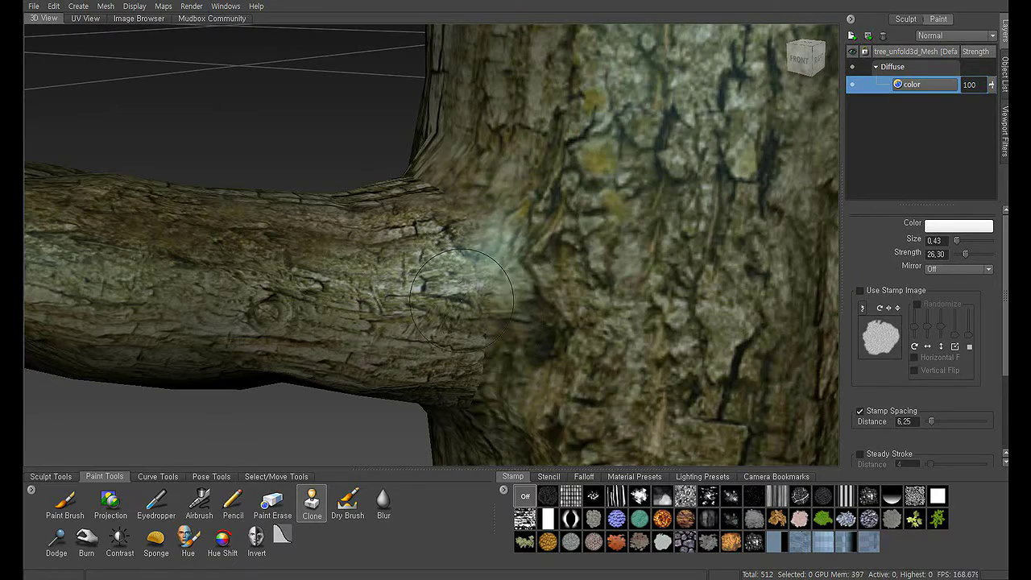
pyautogui.keyDown('alt'); pyautogui.moveTo(462, 298); pyautogui.dragTo(394, 190); pyautogui.keyUp('alt')
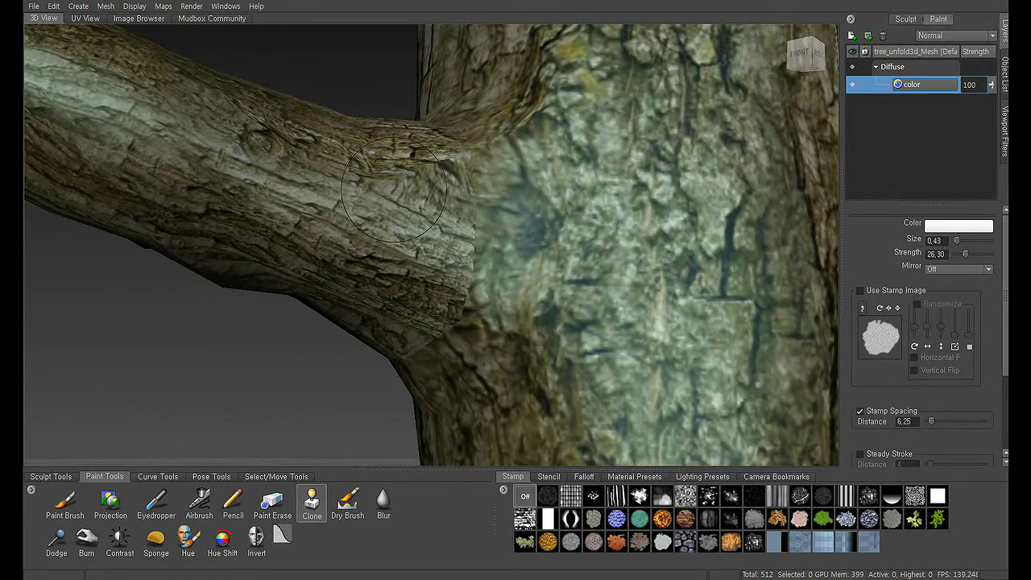
pyautogui.keyDown('ctrl'); pyautogui.click(388, 193); pyautogui.keyUp('ctrl')
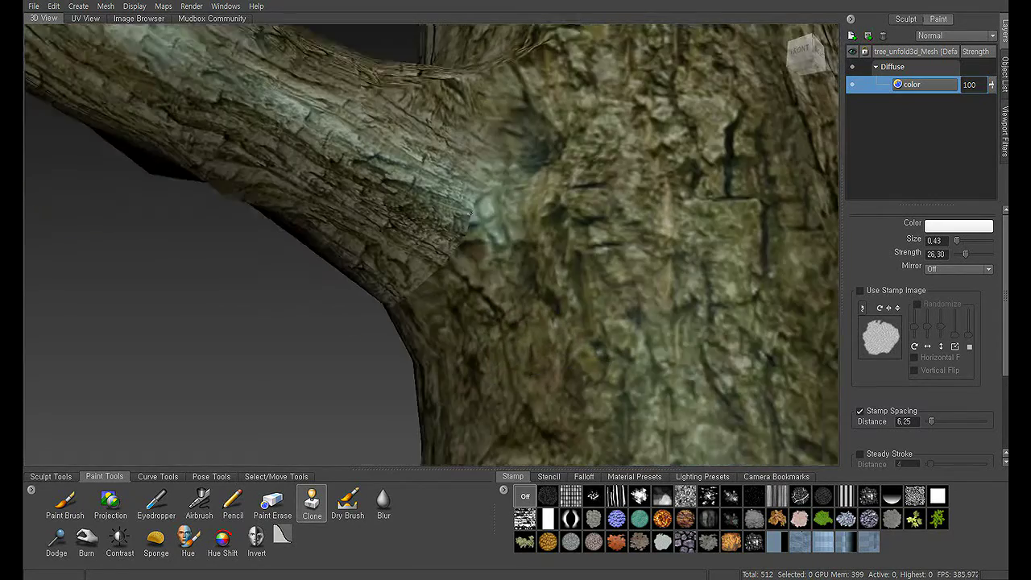
# - Paint cloned bark over the seam where the side branch joins the trunk
pyautogui.keyDown('alt'); pyautogui.moveTo(397, 207); pyautogui.dragTo(418, 202); pyautogui.keyUp('alt')
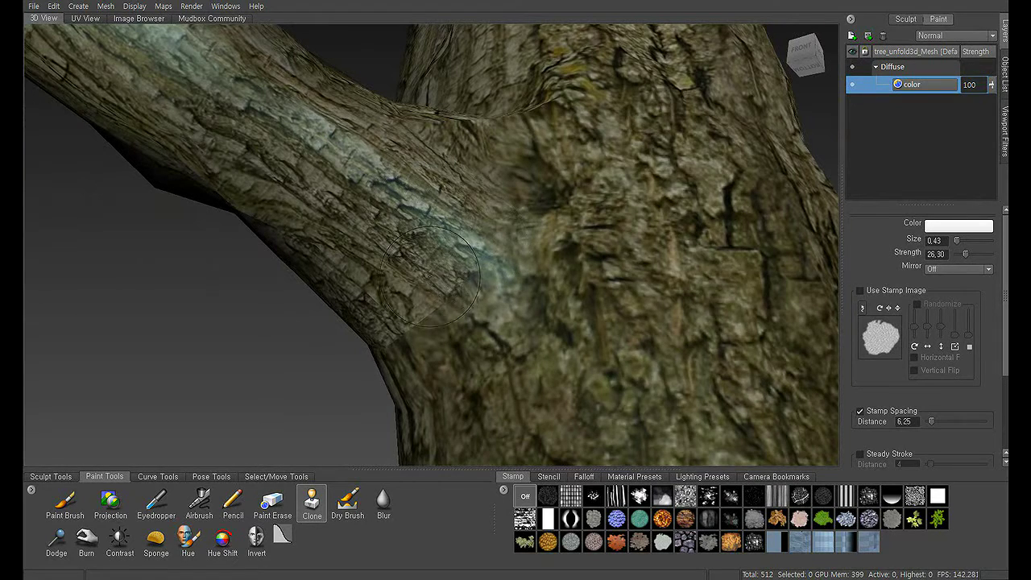
pyautogui.moveTo(377, 248)
pyautogui.keyDown('alt'); pyautogui.mouseDown()
pyautogui.moveTo(519, 266)
pyautogui.moveTo(572, 247)
pyautogui.moveTo(524, 320)
pyautogui.moveTo(555, 307)
pyautogui.moveTo(511, 321)
pyautogui.moveTo(519, 295)
pyautogui.mouseUp(); pyautogui.keyUp('alt')
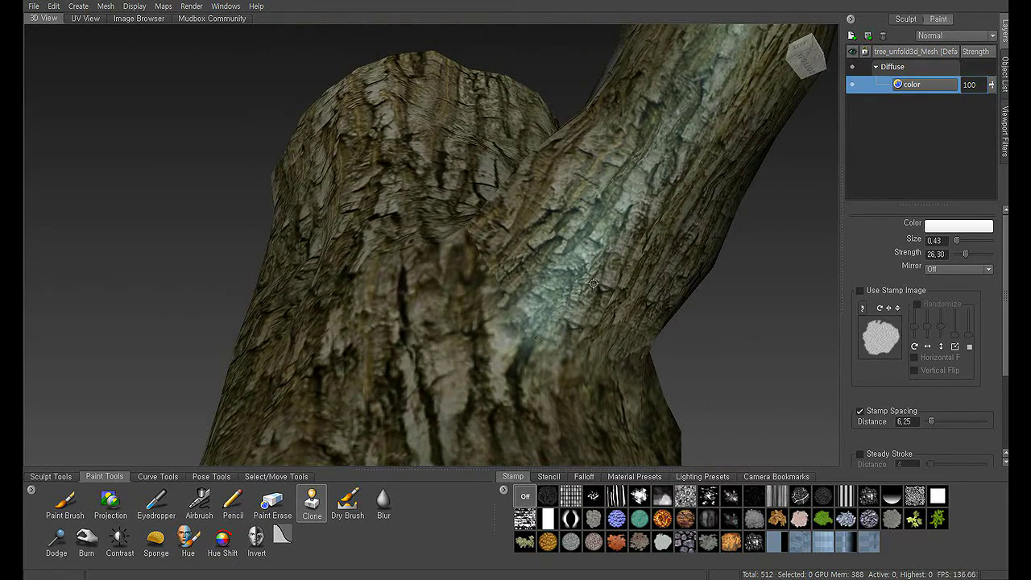
pyautogui.keyDown('alt'); pyautogui.moveTo(536, 337); pyautogui.dragTo(550, 250); pyautogui.keyUp('alt')
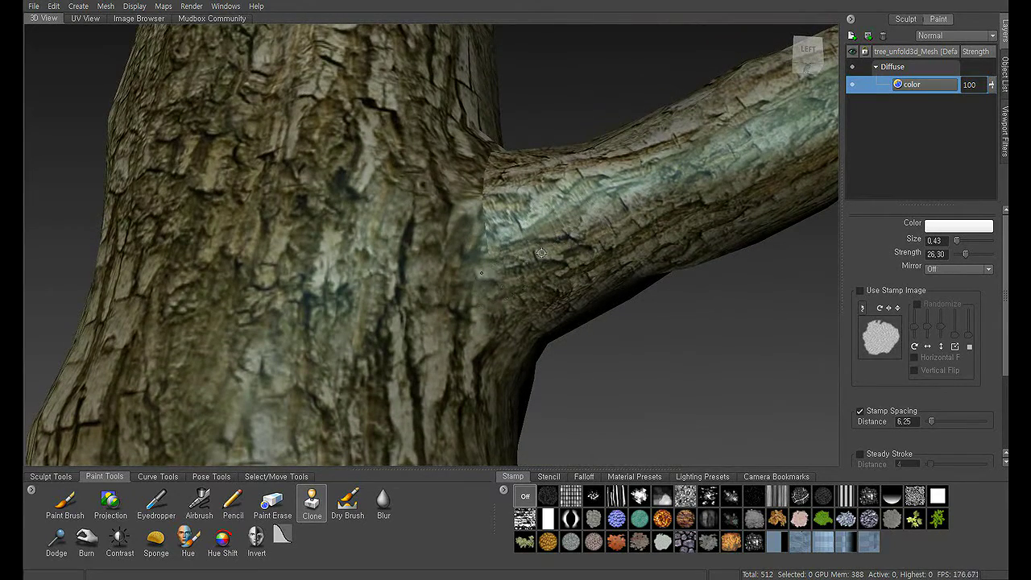
pyautogui.keyDown('alt'); pyautogui.moveTo(540, 262); pyautogui.dragTo(499, 265); pyautogui.keyUp('alt')
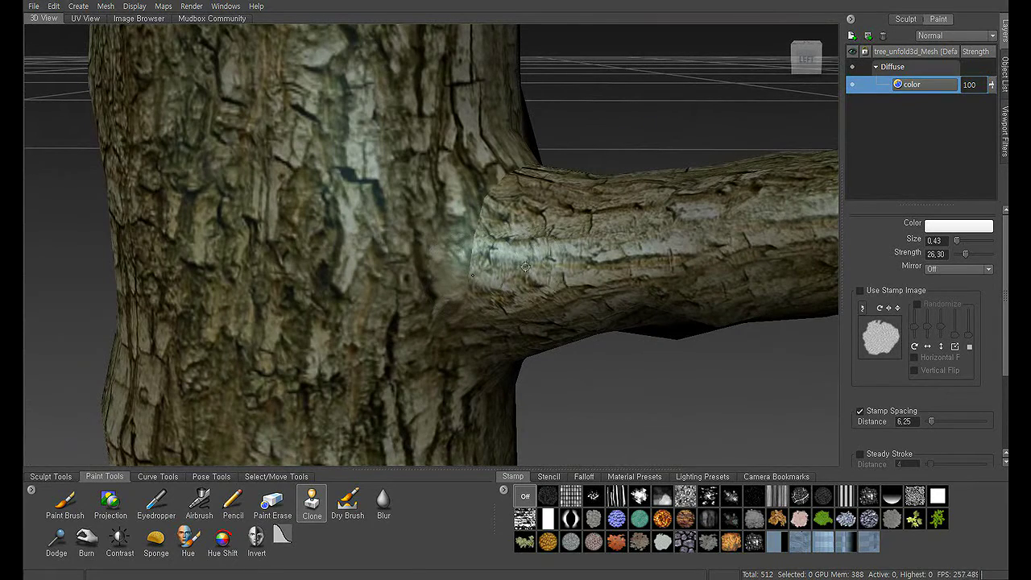
pyautogui.moveTo(515, 250)
pyautogui.mouseDown()
pyautogui.moveTo(527, 263)
pyautogui.moveTo(481, 278)
pyautogui.moveTo(466, 303)
pyautogui.mouseUp()
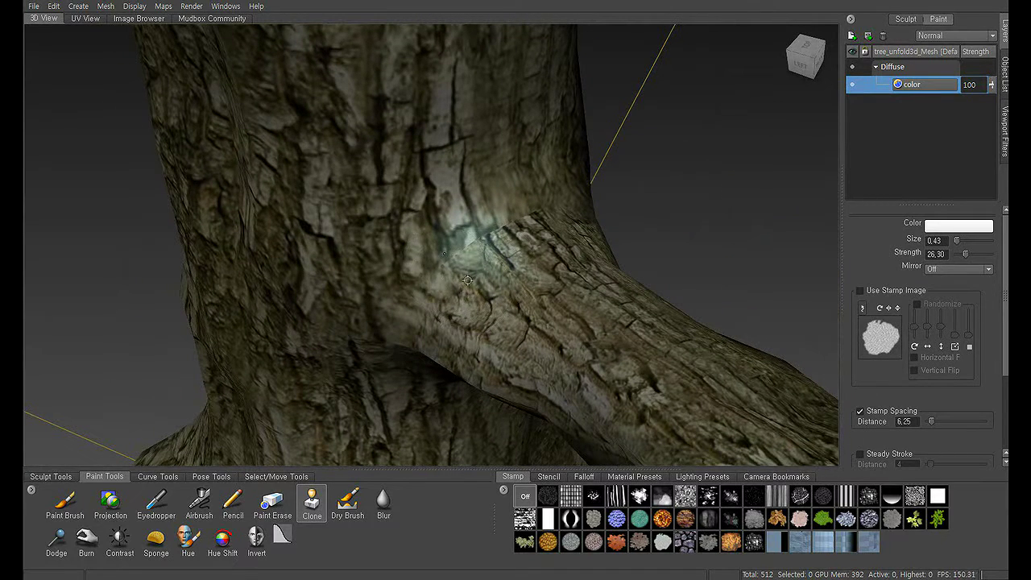
pyautogui.keyDown('alt'); pyautogui.moveTo(501, 260); pyautogui.dragTo(455, 257); pyautogui.keyUp('alt')
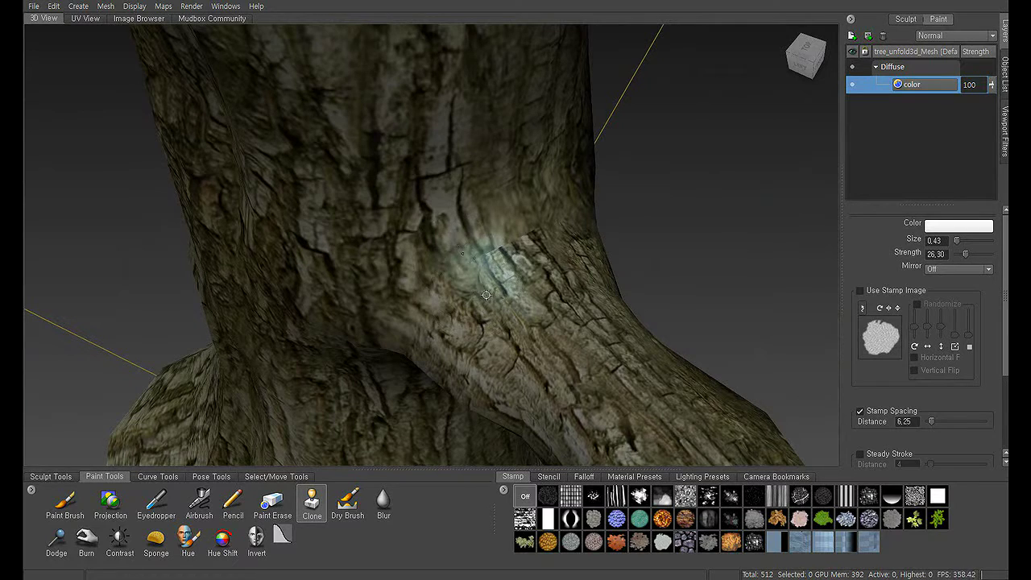
pyautogui.keyDown('alt'); pyautogui.moveTo(534, 282); pyautogui.dragTo(491, 290); pyautogui.keyUp('alt')
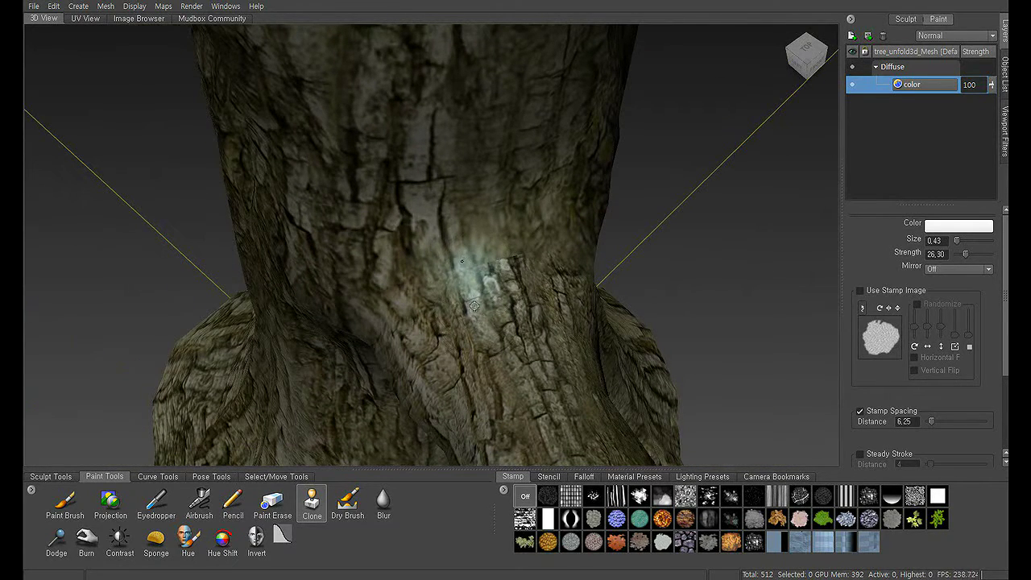
pyautogui.keyDown('alt'); pyautogui.moveTo(474, 306); pyautogui.dragTo(439, 279); pyautogui.keyUp('alt')
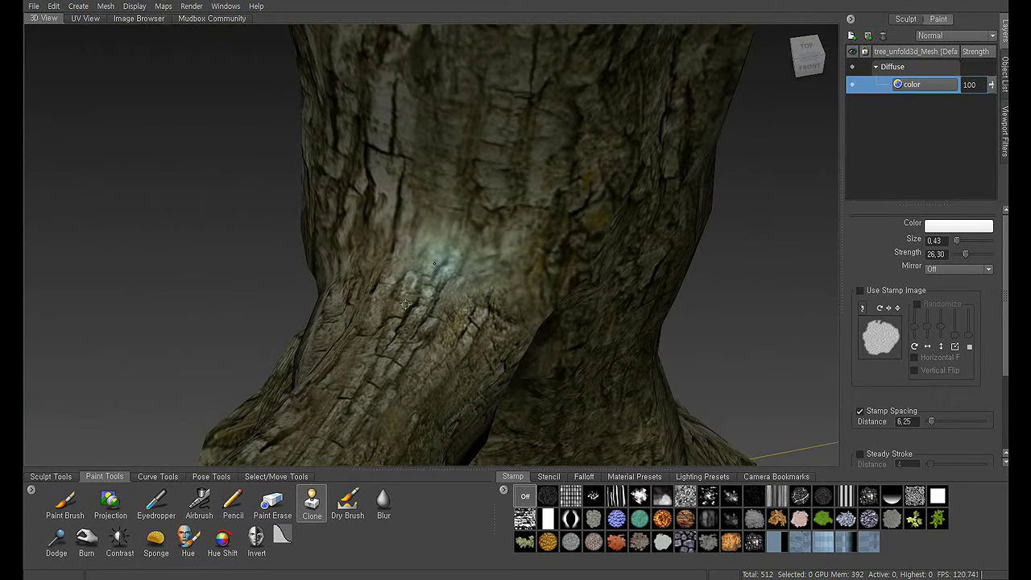
pyautogui.moveTo(383, 278)
pyautogui.keyDown('alt'); pyautogui.mouseDown()
pyautogui.moveTo(338, 228)
pyautogui.moveTo(435, 229)
pyautogui.moveTo(309, 228)
pyautogui.moveTo(397, 248)
pyautogui.moveTo(292, 260)
pyautogui.moveTo(561, 239)
pyautogui.moveTo(365, 233)
pyautogui.moveTo(584, 215)
pyautogui.moveTo(536, 239)
pyautogui.moveTo(506, 327)
pyautogui.moveTo(427, 220)
pyautogui.moveTo(308, 245)
pyautogui.moveTo(298, 298)
pyautogui.moveTo(593, 278)
pyautogui.moveTo(607, 232)
pyautogui.mouseUp(); pyautogui.keyUp('alt')
pyautogui.scroll(3, 366, 233)
# - Export the color paint layer's channel as tree.psd in treeMapping and dismiss the file-watching notice
pyautogui.keyDown('alt'); pyautogui.moveTo(607, 232); pyautogui.dragTo(497, 223, button='right'); pyautogui.keyUp('alt')
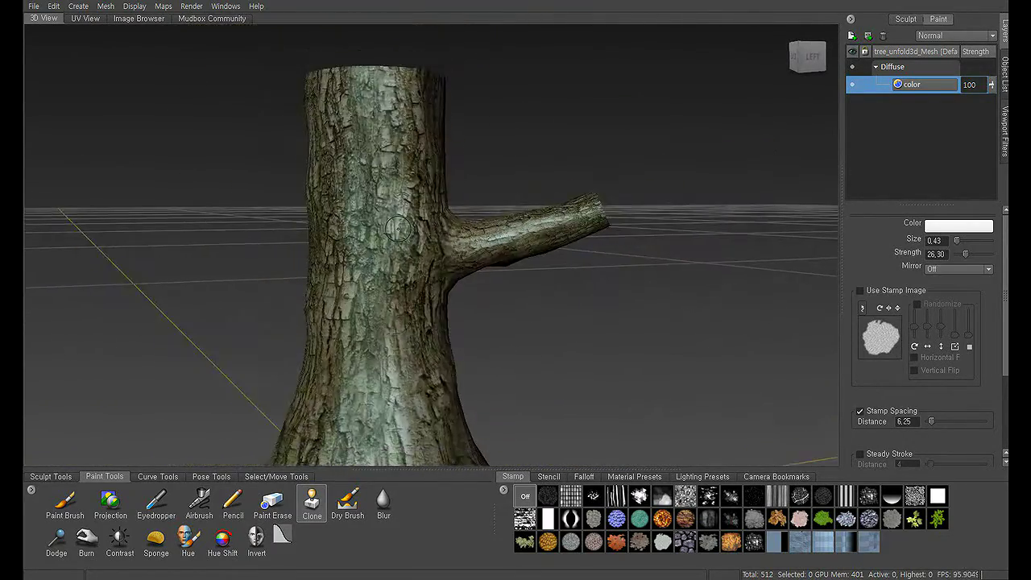
pyautogui.moveTo(497, 223)
pyautogui.keyDown('alt'); pyautogui.mouseDown()
pyautogui.moveTo(387, 214)
pyautogui.moveTo(484, 197)
pyautogui.mouseUp(); pyautogui.keyUp('alt')
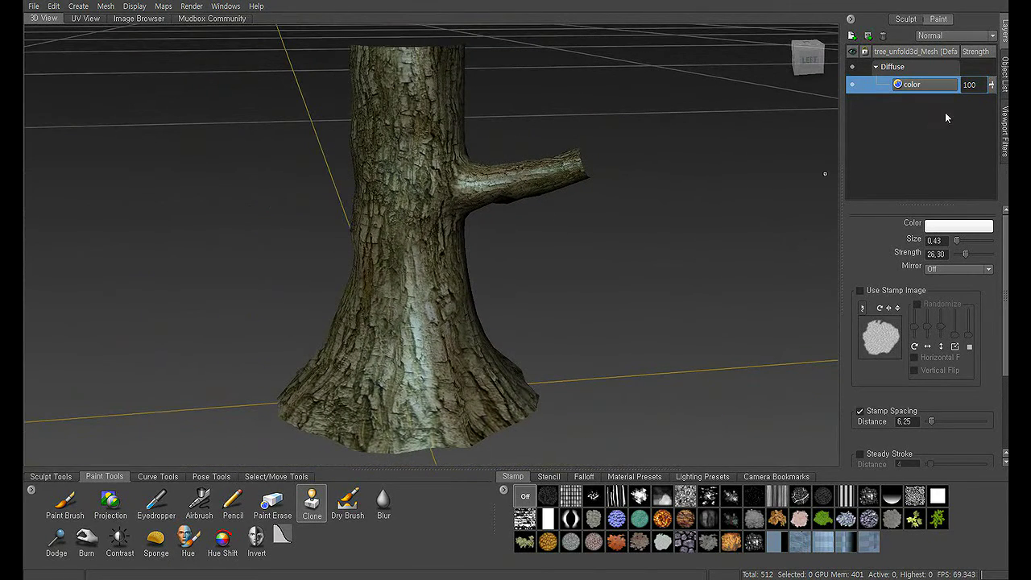
pyautogui.rightClick(905, 89)
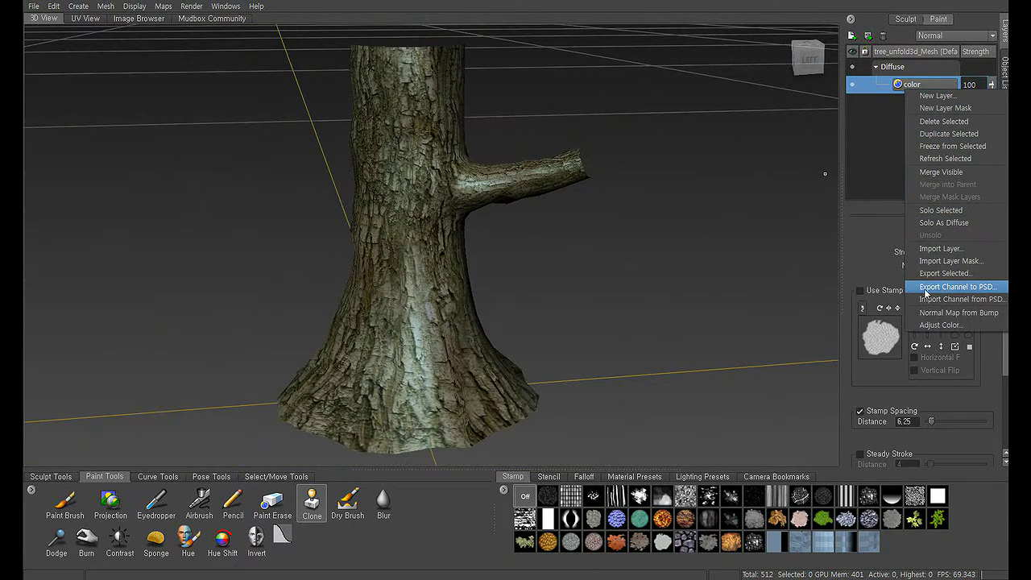
pyautogui.click(973, 290)
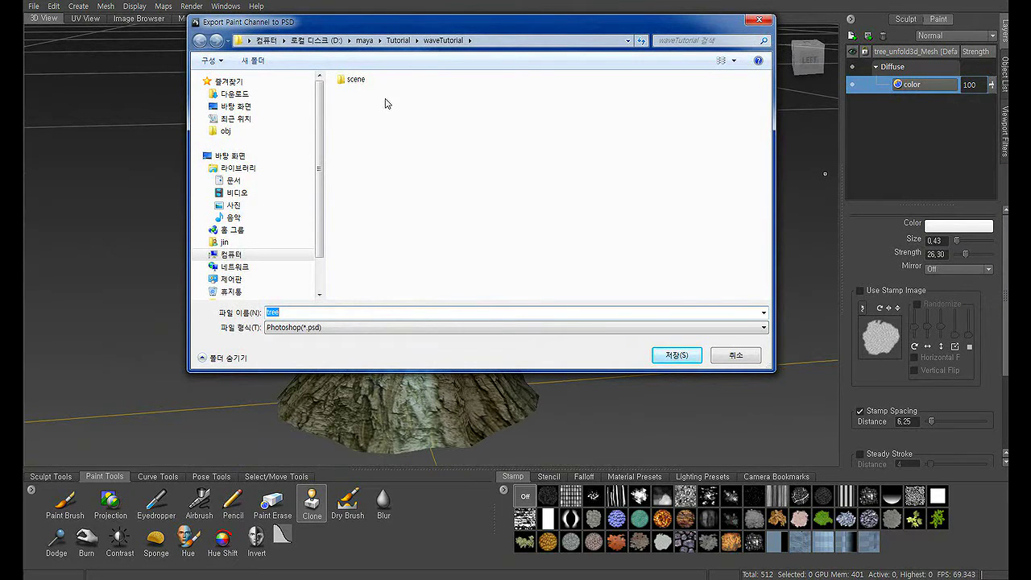
pyautogui.click(398, 40)
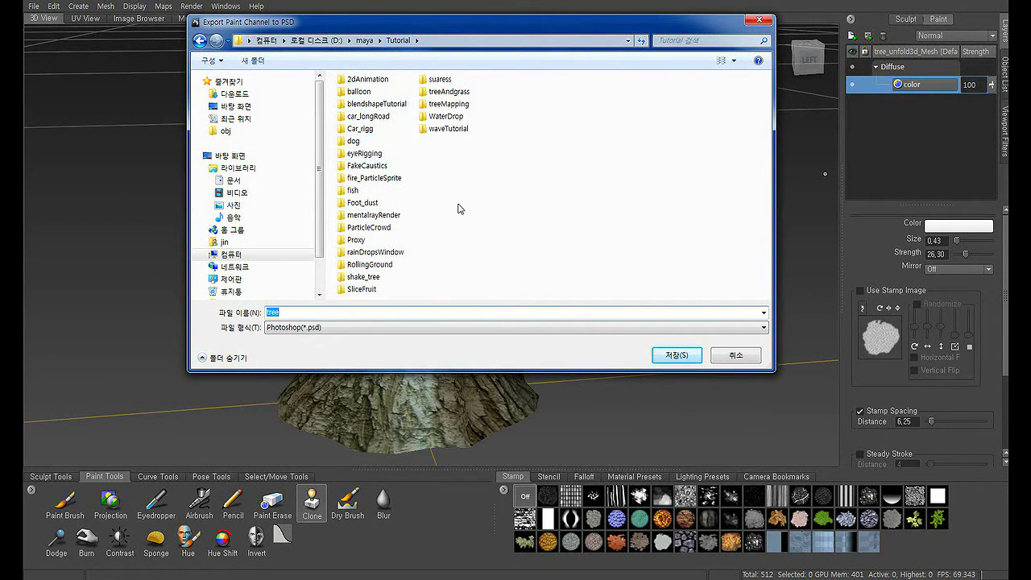
pyautogui.doubleClick(449, 104)
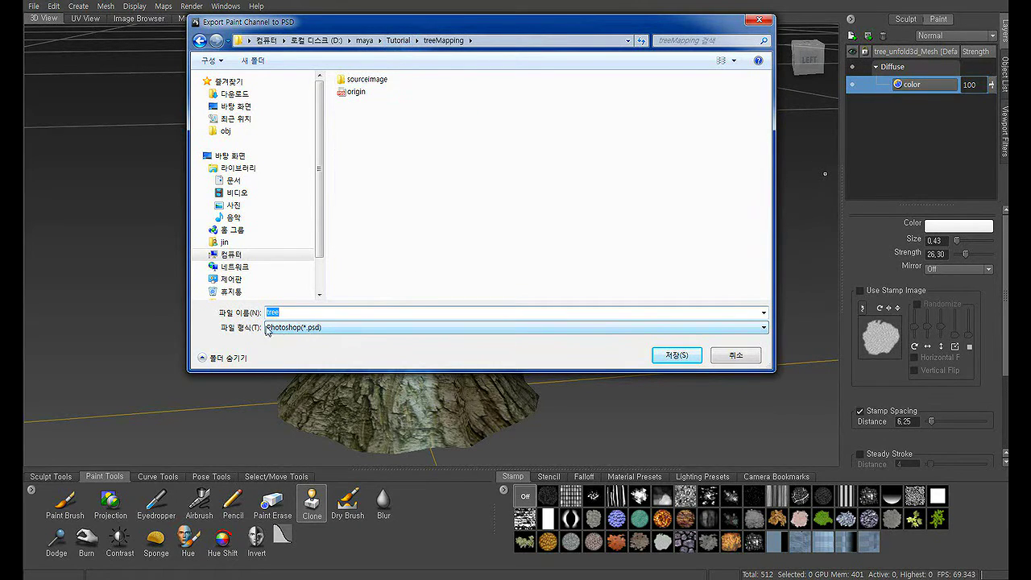
pyautogui.click(677, 360)
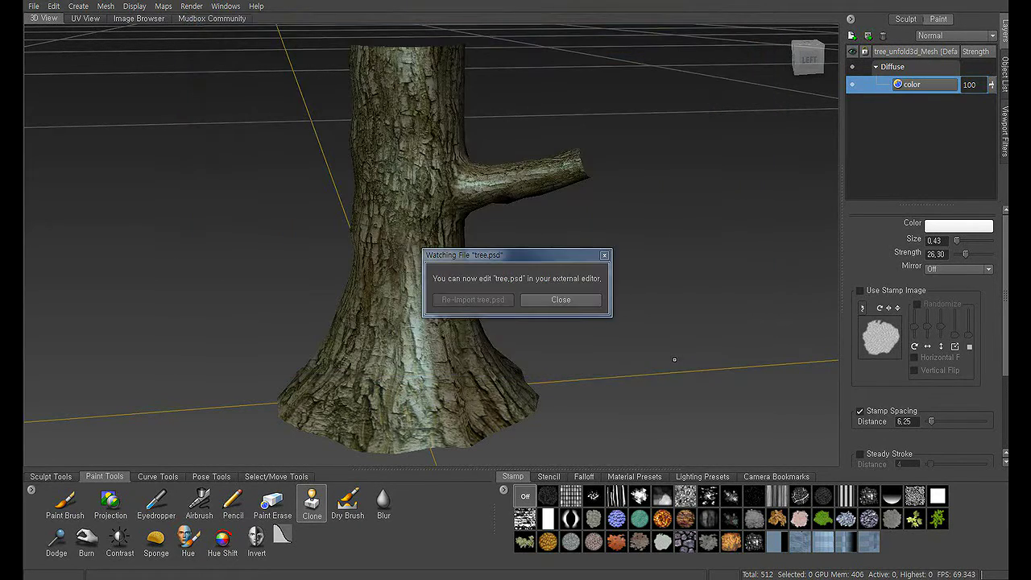
pyautogui.click(562, 303)
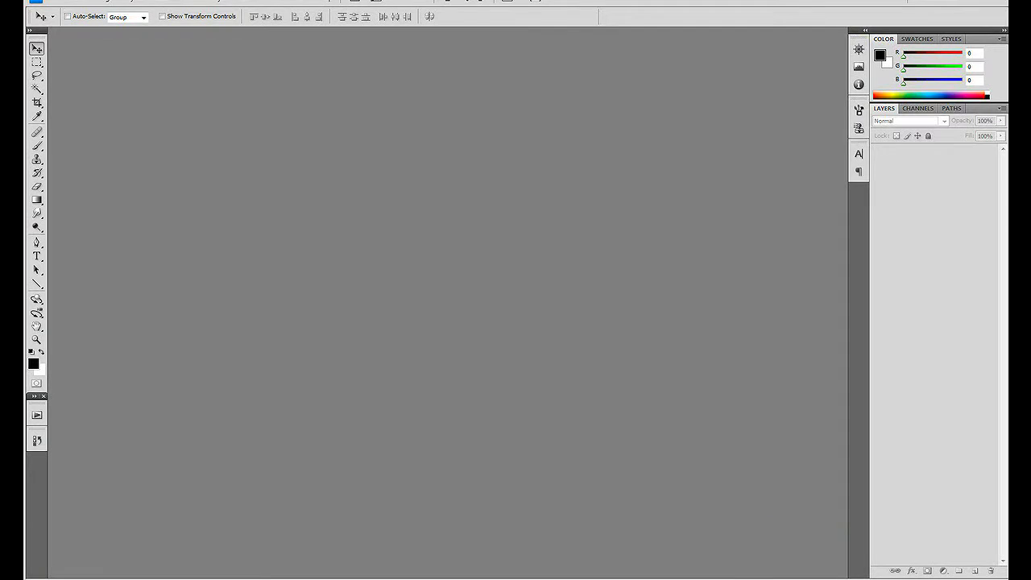
# - Open the exported tree.psd from the treeMapping folder in Photoshop
pyautogui.doubleClick(265, 510)
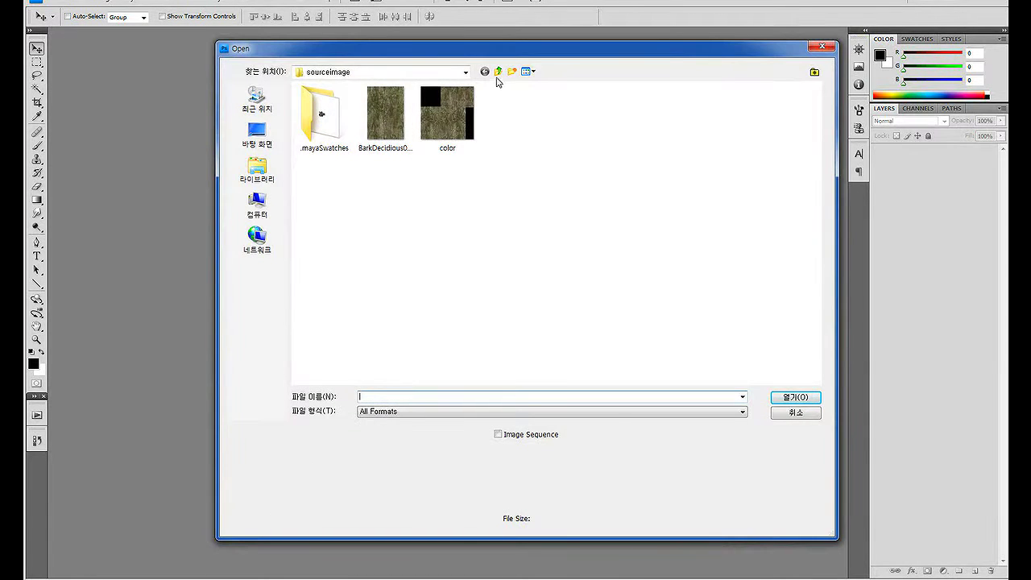
pyautogui.click(498, 73)
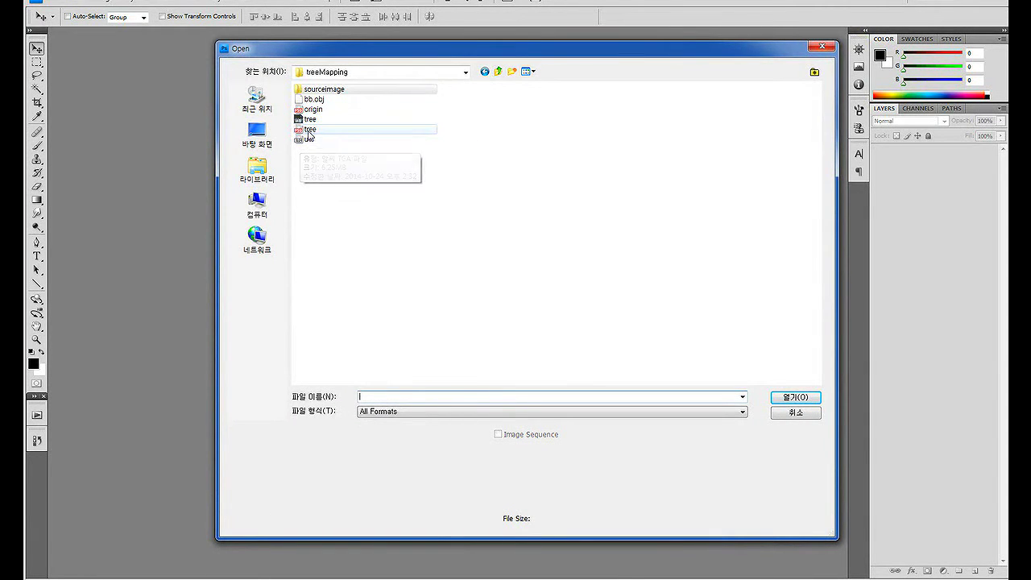
pyautogui.click(307, 130)
pyautogui.press('Return')
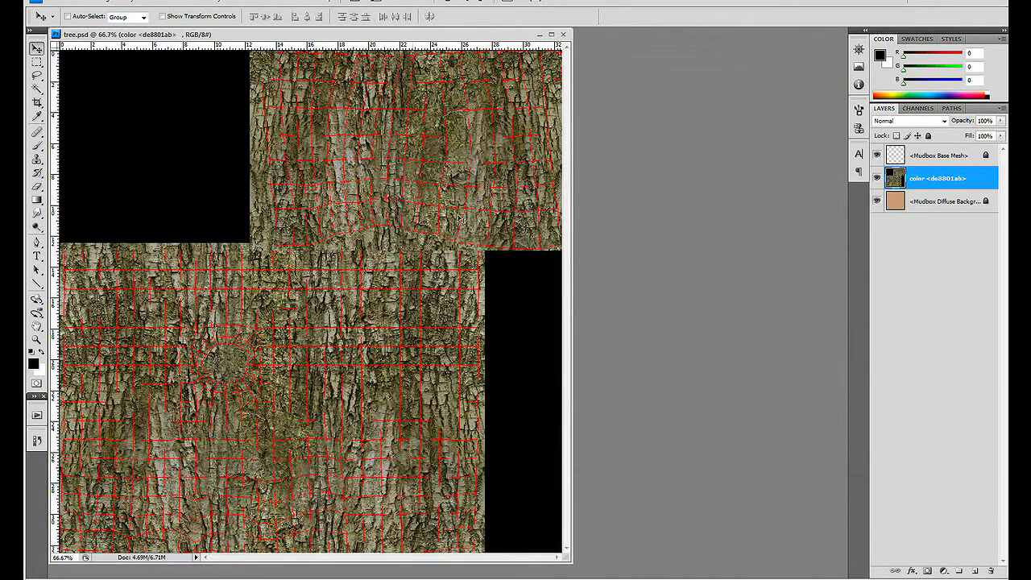
# - Hide the Mudbox Base Mesh layer, delete the Alpha 1 channel, and merge visible layers
pyautogui.click(878, 155)
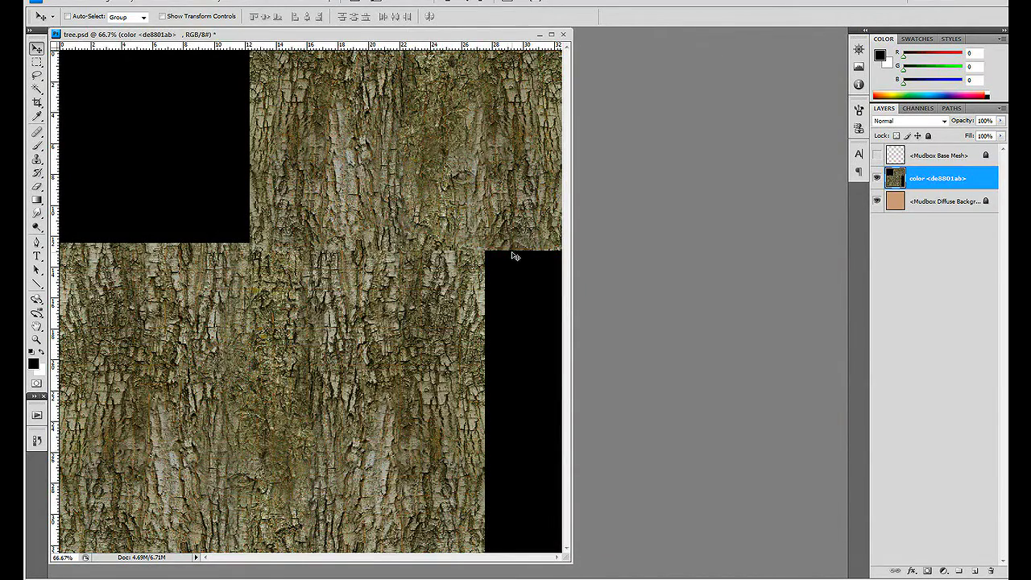
pyautogui.click(918, 108)
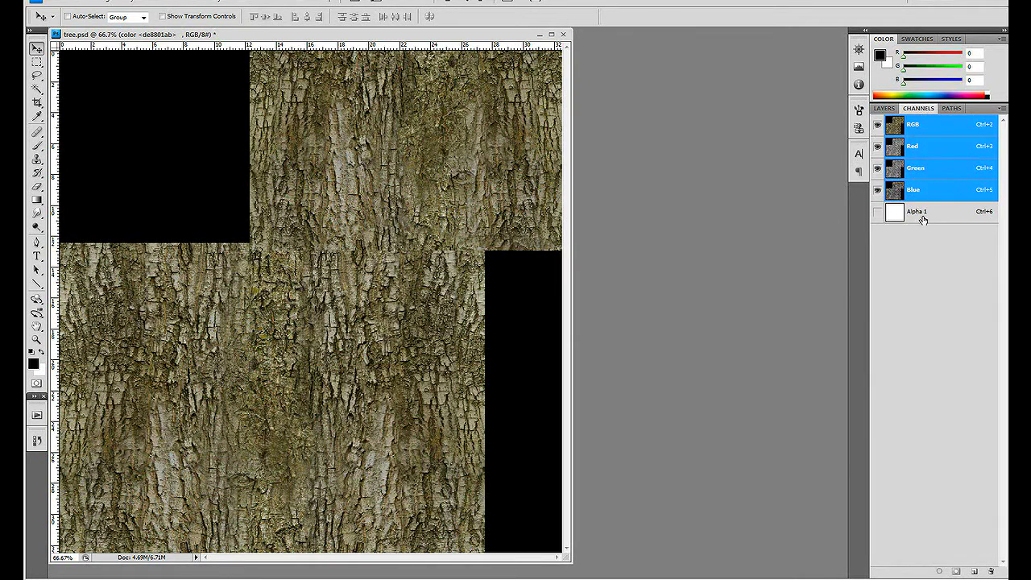
pyautogui.click(919, 211)
pyautogui.rightClick(921, 212)
pyautogui.click(938, 234)
pyautogui.click(884, 108)
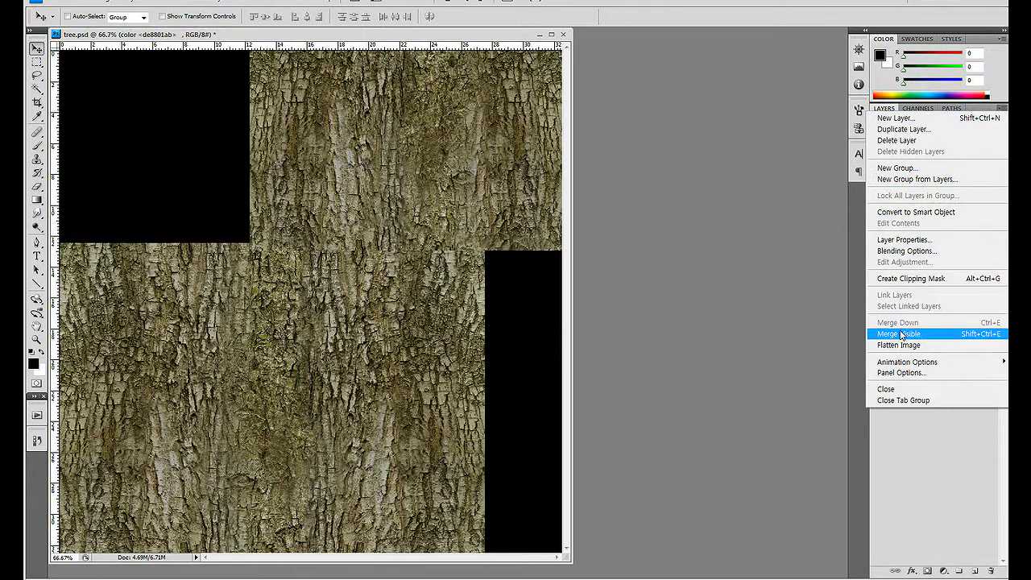
pyautogui.click(902, 336)
pyautogui.click(490, 215)
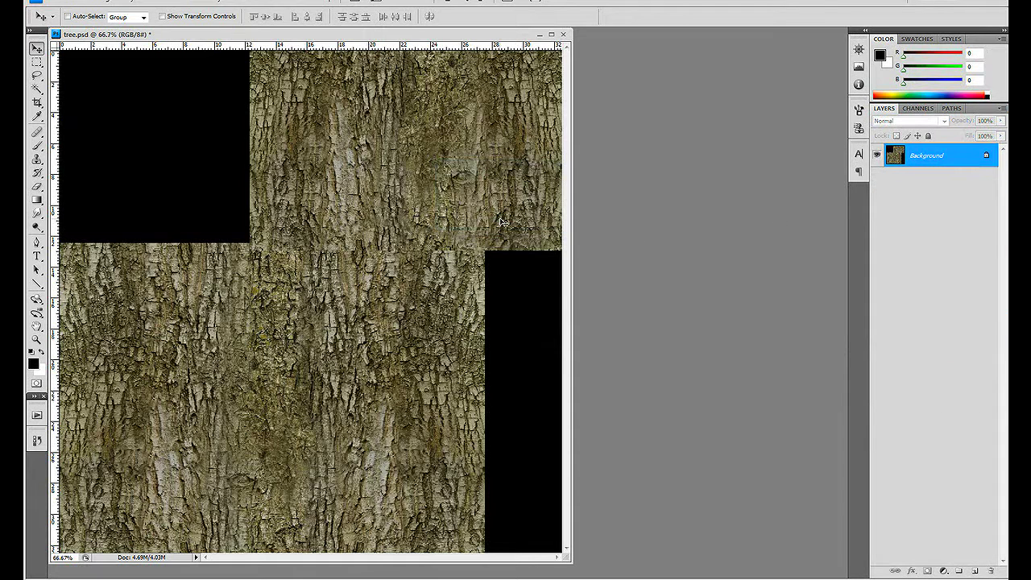
# - Overwrite color.jpg with the merged bark as a quality 12 JPEG, then close it
pyautogui.click(62, 2)
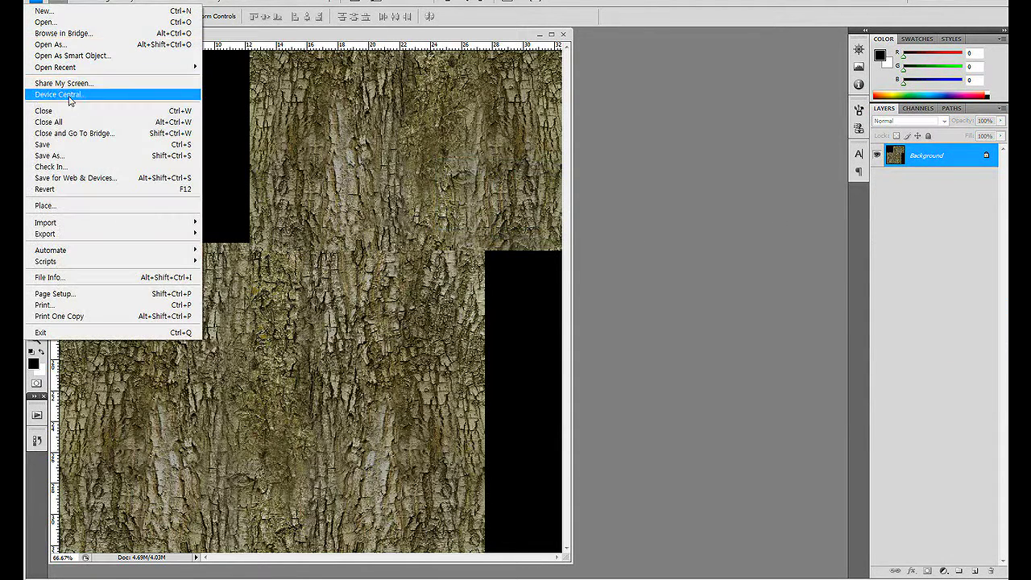
pyautogui.click(48, 156)
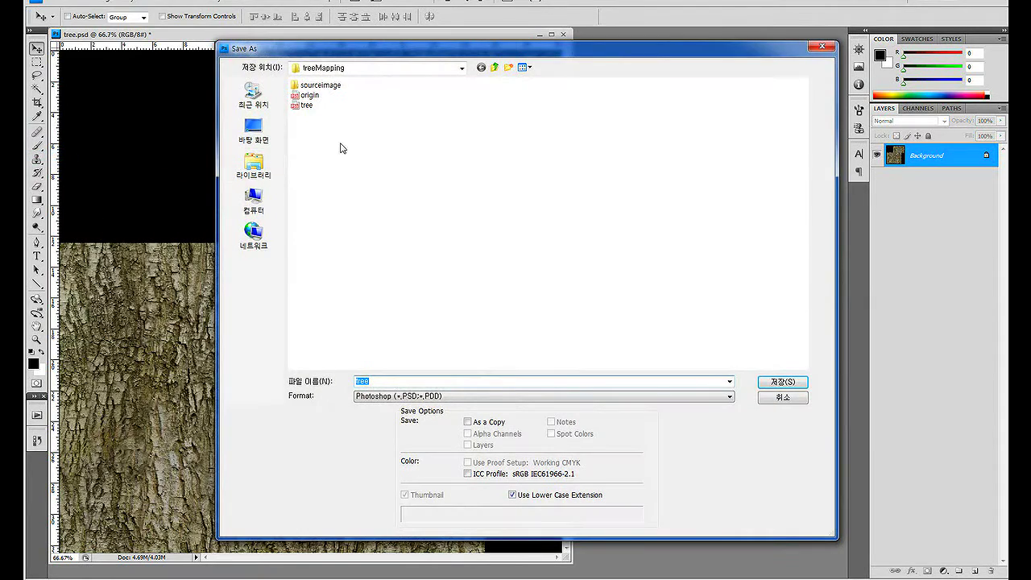
pyautogui.click(426, 396)
pyautogui.click(379, 473)
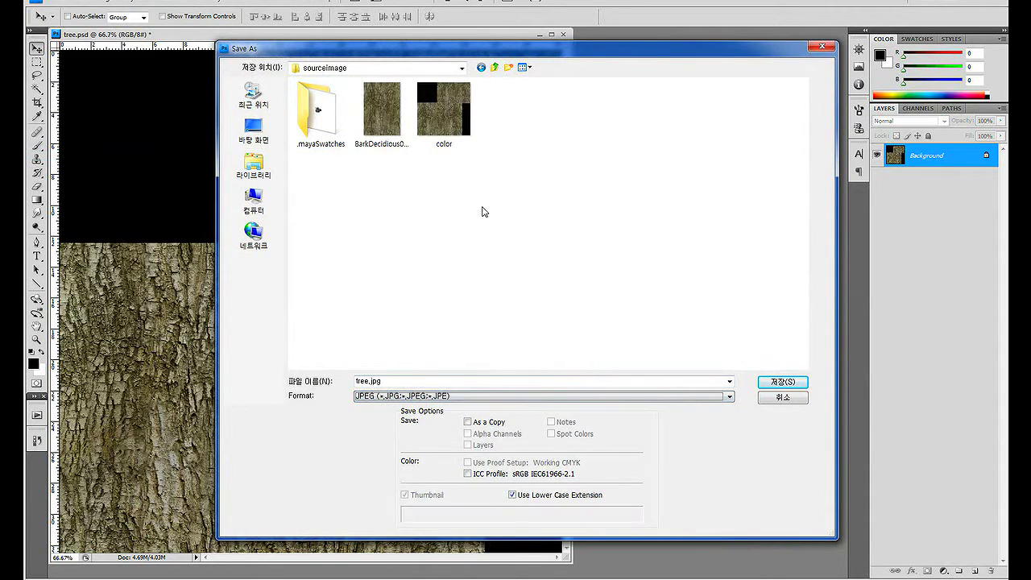
pyautogui.click(788, 383)
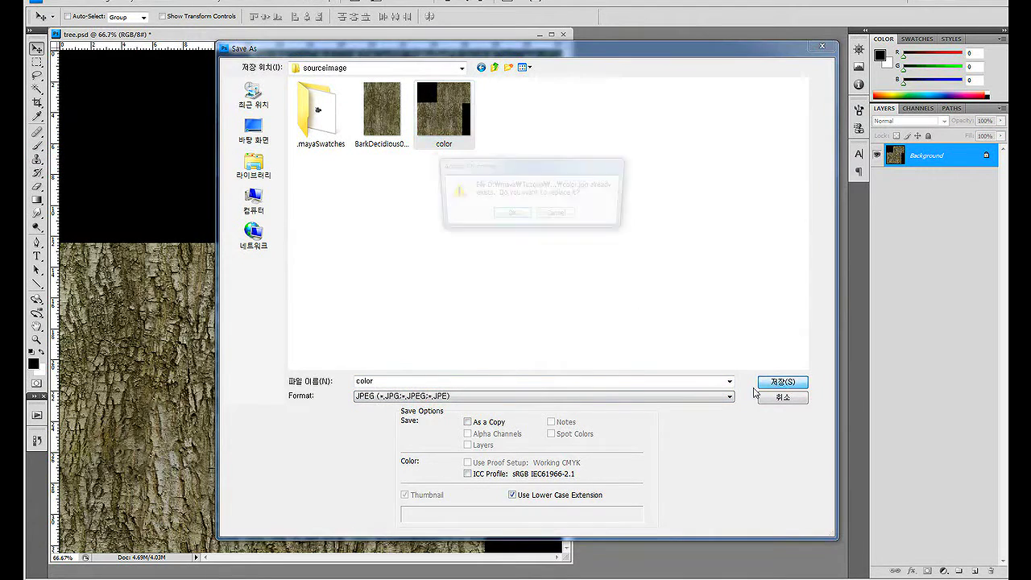
pyautogui.click(518, 218)
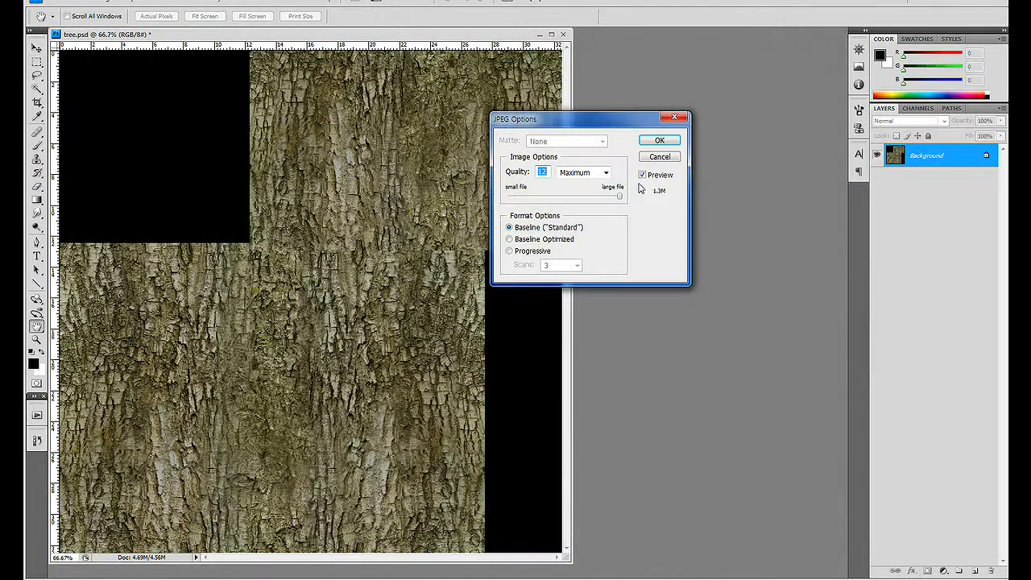
pyautogui.click(661, 141)
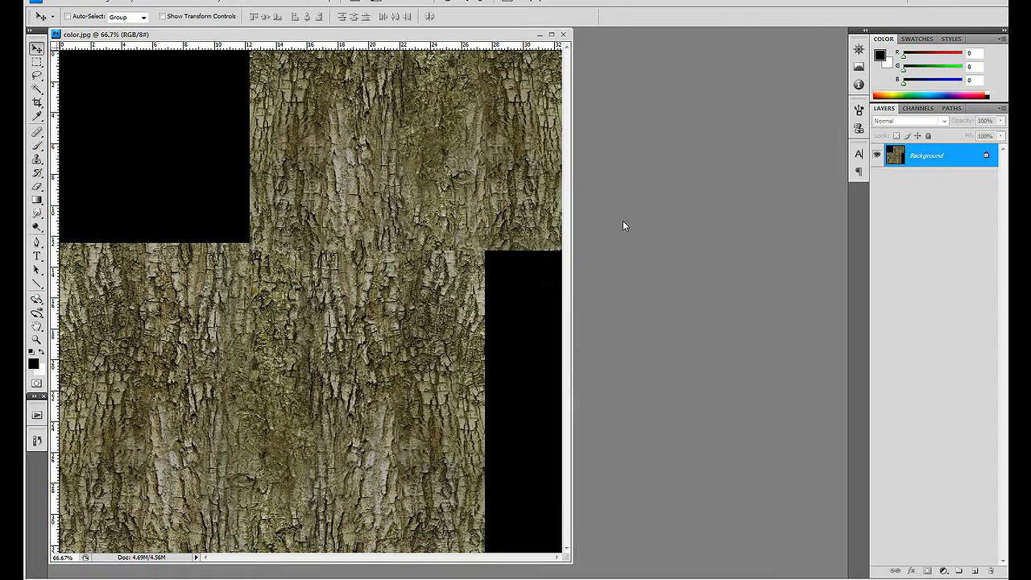
pyautogui.hotkey('ctrl', 'w')
# - In Maya, reload lambert2's file1 texture from color.jpg and inspect the repaired branch joint
pyautogui.click(295, 525)
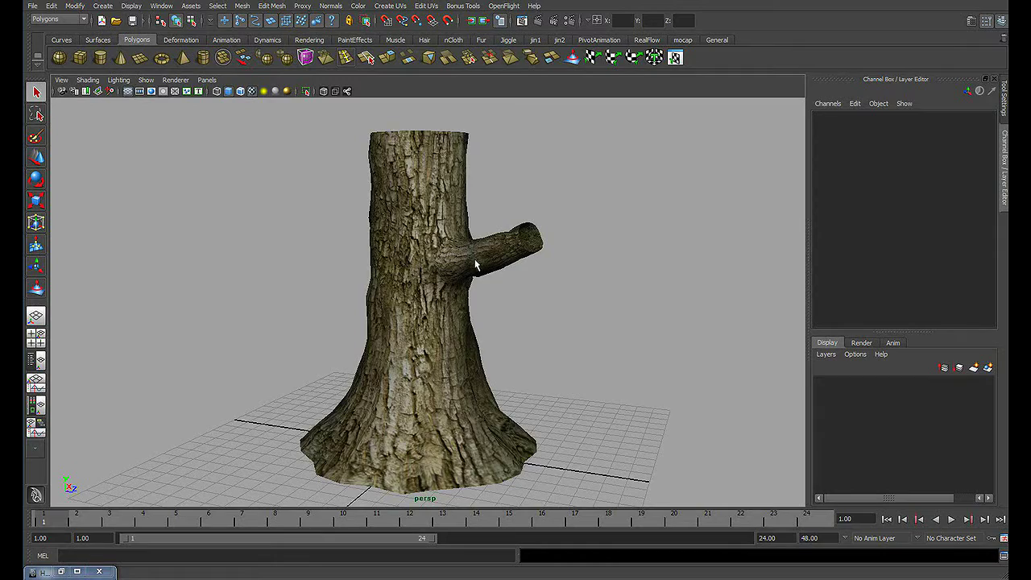
pyautogui.moveTo(487, 268)
pyautogui.keyDown('alt'); pyautogui.mouseDown()
pyautogui.moveTo(451, 269)
pyautogui.moveTo(501, 291)
pyautogui.mouseUp(); pyautogui.keyUp('alt')
pyautogui.scroll(5, 452, 270)
pyautogui.scroll(5, 501, 291)
pyautogui.keyDown('alt'); pyautogui.moveTo(614, 276); pyautogui.dragTo(506, 245); pyautogui.keyUp('alt')
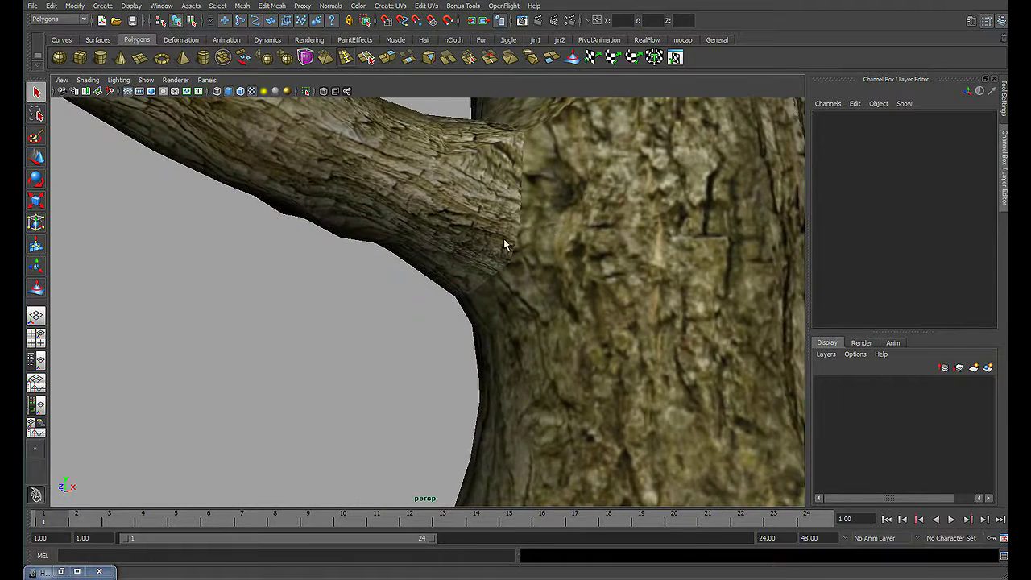
pyautogui.hotkey('shift', 't')
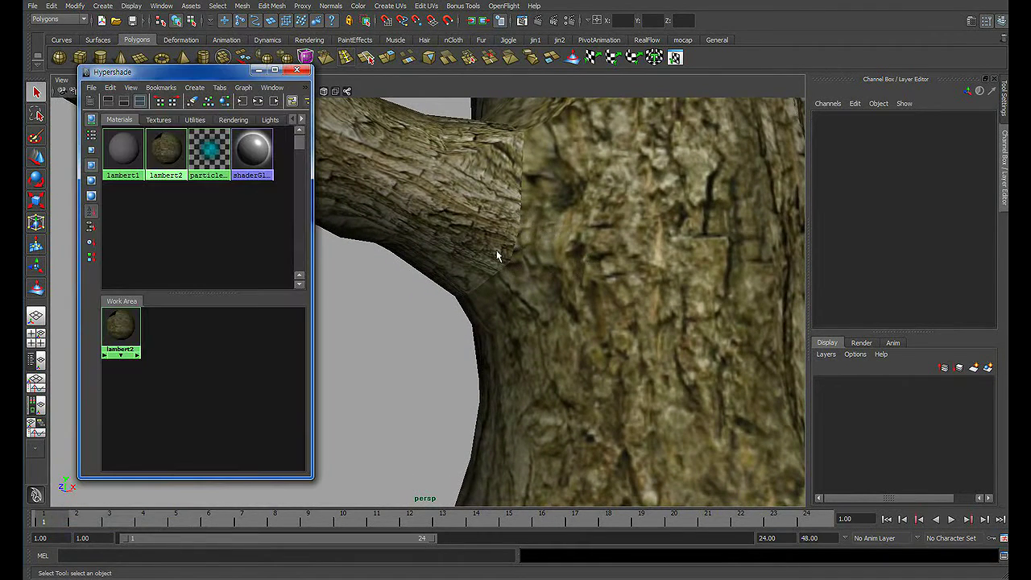
pyautogui.click(161, 161)
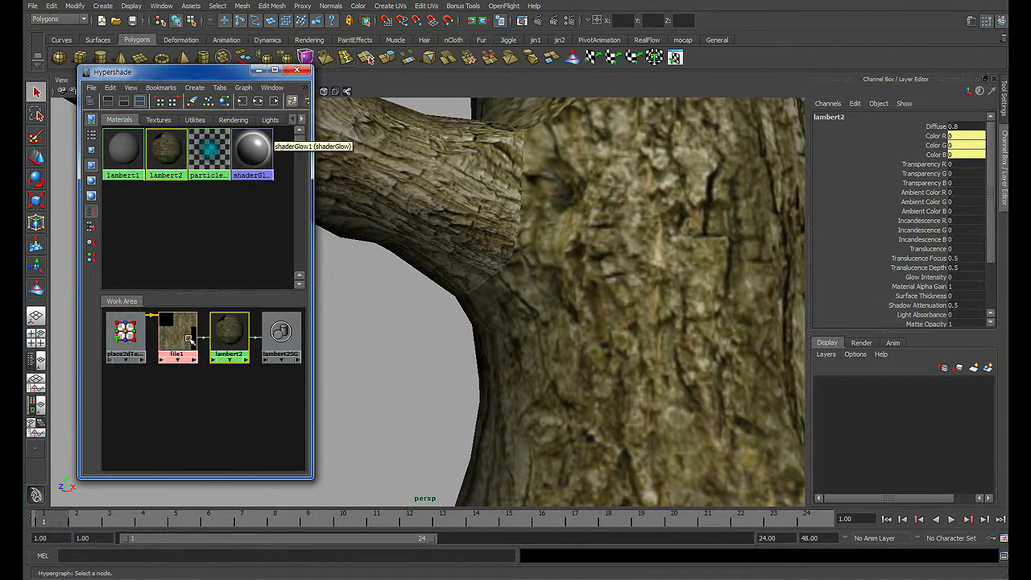
pyautogui.doubleClick(189, 339)
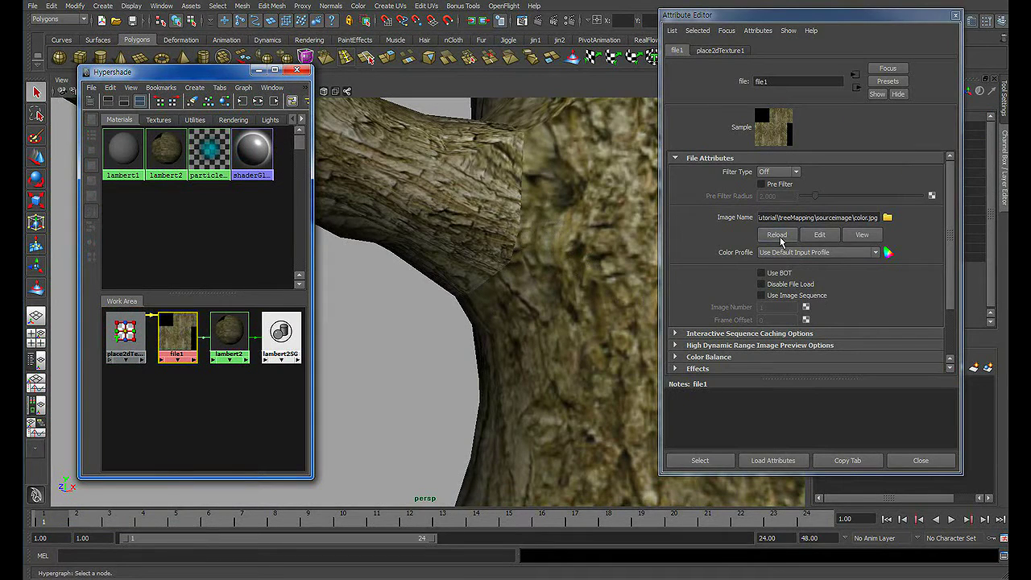
pyautogui.click(777, 235)
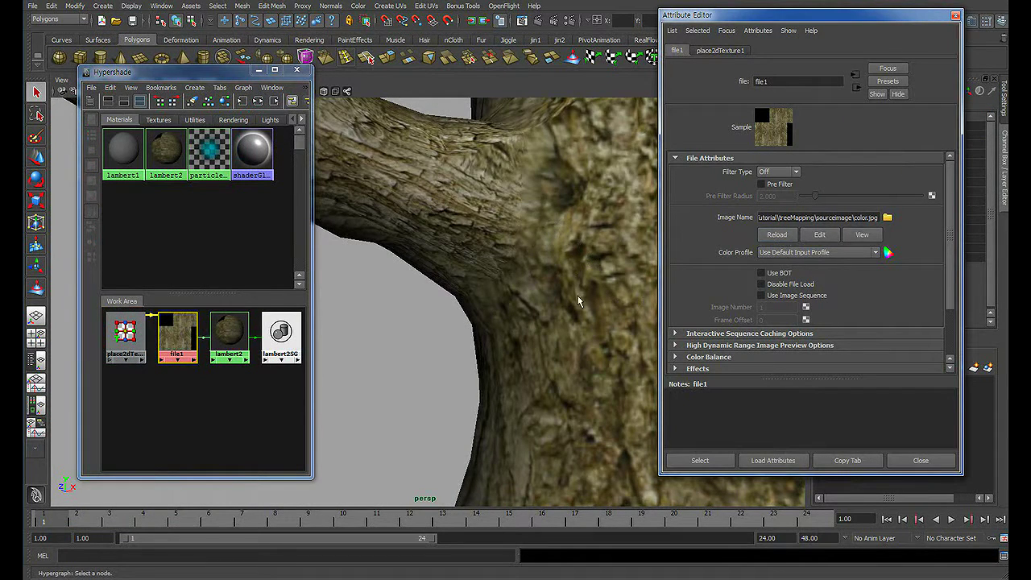
pyautogui.click(921, 460)
pyautogui.moveTo(742, 386)
pyautogui.keyDown('alt'); pyautogui.mouseDown()
pyautogui.moveTo(672, 310)
pyautogui.moveTo(572, 295)
pyautogui.moveTo(485, 256)
pyautogui.mouseUp(); pyautogui.keyUp('alt')
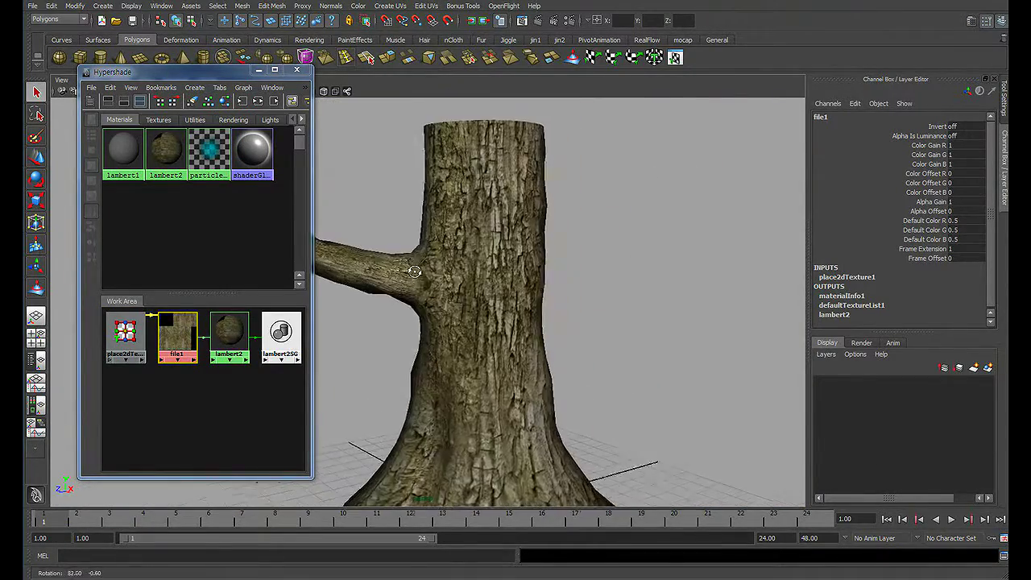
pyautogui.click(258, 70)
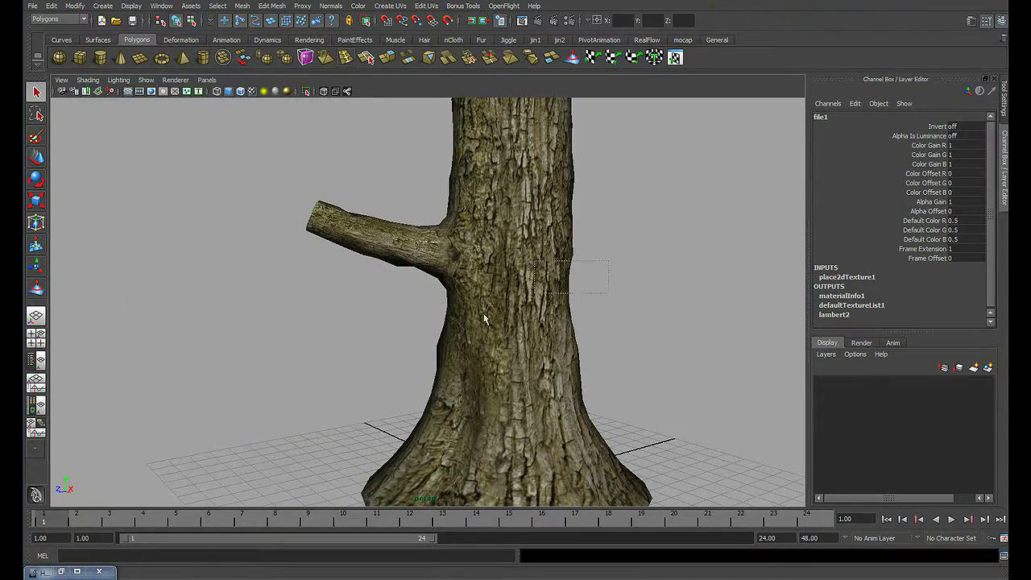
pyautogui.click(468, 290)
pyautogui.click(601, 263)
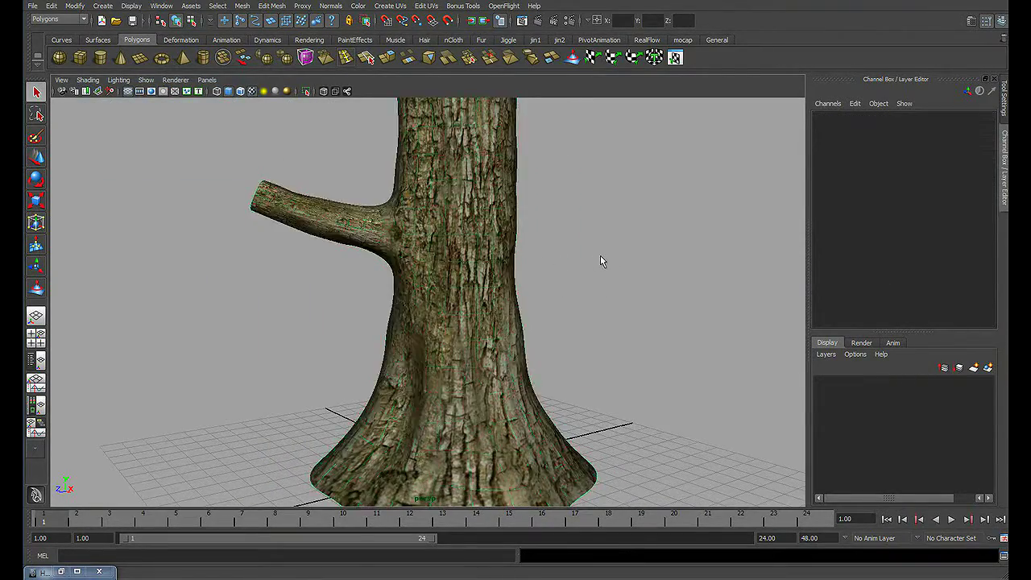
pyautogui.scroll(-3, 601, 263)
pyautogui.moveTo(601, 266)
pyautogui.keyDown('alt'); pyautogui.mouseDown()
pyautogui.moveTo(598, 279)
pyautogui.moveTo(439, 285)
pyautogui.mouseUp(); pyautogui.keyUp('alt')
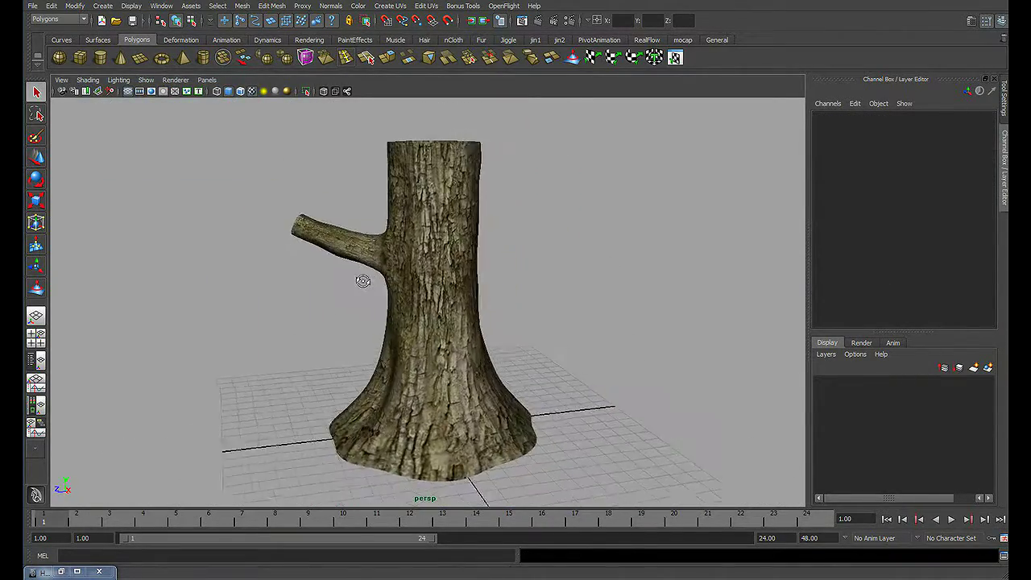
pyautogui.keyDown('alt'); pyautogui.moveTo(501, 276); pyautogui.dragTo(630, 277); pyautogui.keyUp('alt')
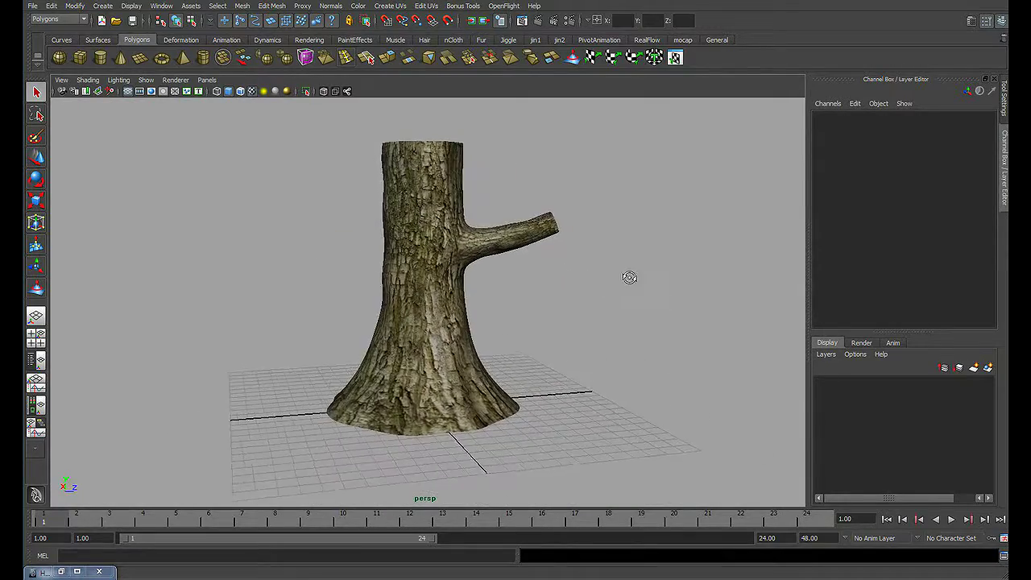
pyautogui.keyDown('alt'); pyautogui.moveTo(479, 274); pyautogui.dragTo(691, 274, button='right'); pyautogui.keyUp('alt')
pyautogui.moveTo(691, 274)
pyautogui.keyDown('alt'); pyautogui.mouseDown()
pyautogui.moveTo(608, 292)
pyautogui.moveTo(559, 320)
pyautogui.moveTo(376, 297)
pyautogui.moveTo(601, 271)
pyautogui.moveTo(591, 287)
pyautogui.moveTo(477, 283)
pyautogui.mouseUp(); pyautogui.keyUp('alt')
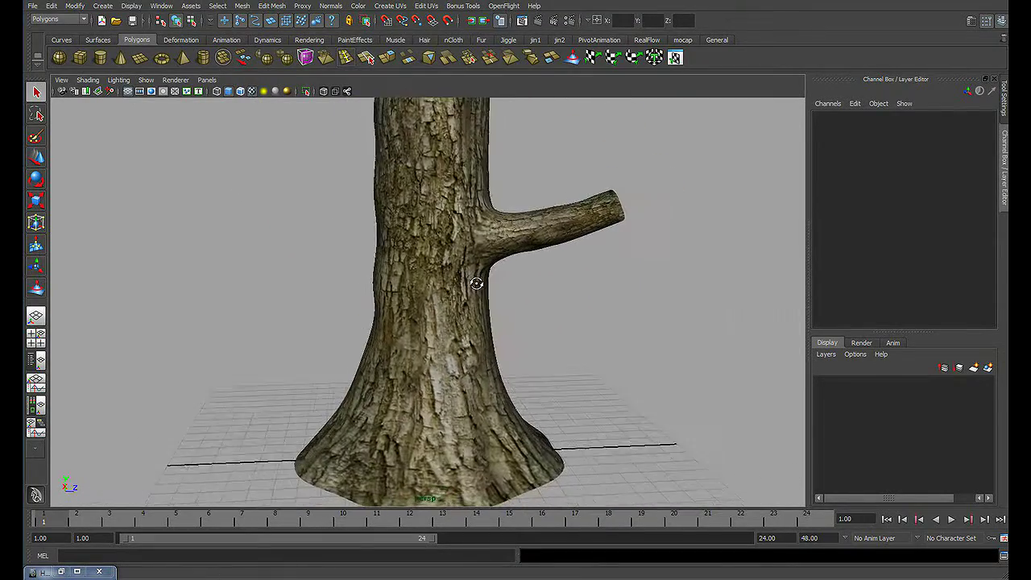
pyautogui.scroll(-3, 497, 283)
pyautogui.keyDown('alt'); pyautogui.moveTo(502, 281); pyautogui.dragTo(605, 281, button='right'); pyautogui.keyUp('alt')
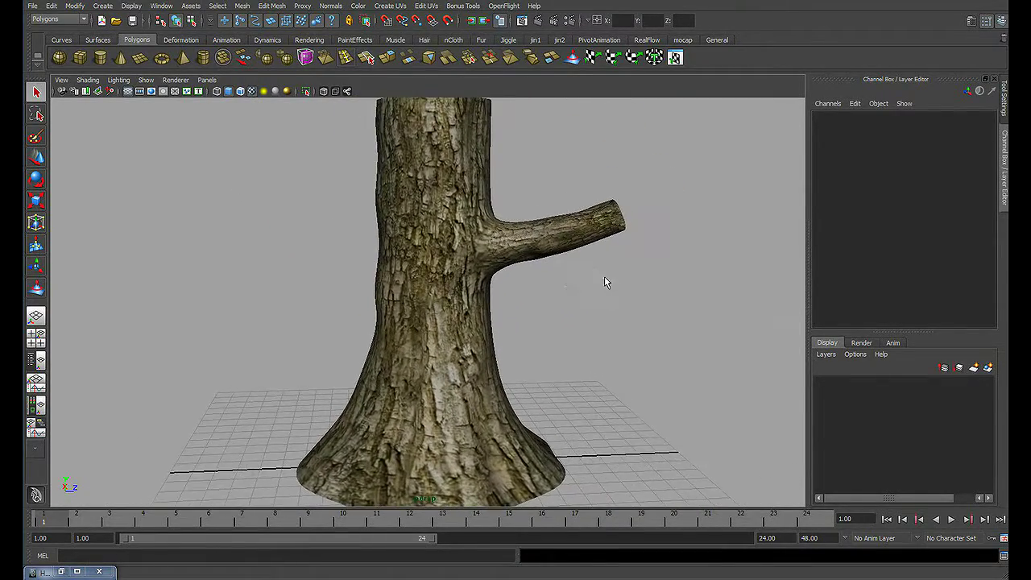
pyautogui.moveTo(561, 293)
pyautogui.keyDown('alt'); pyautogui.mouseDown()
pyautogui.moveTo(338, 285)
pyautogui.moveTo(381, 288)
pyautogui.mouseUp(); pyautogui.keyUp('alt')
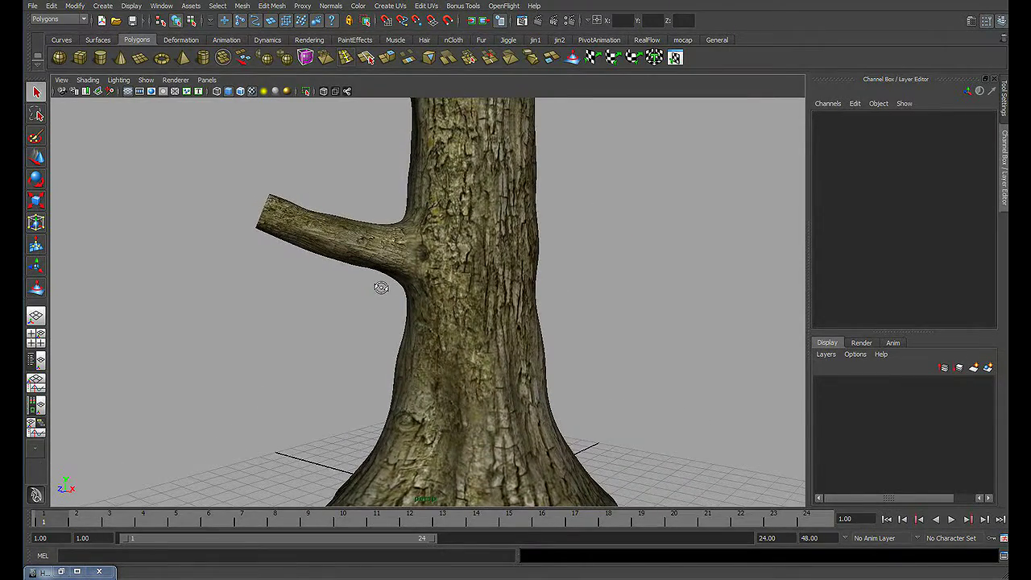
pyautogui.scroll(-2, 409, 277)
pyautogui.scroll(2, 399, 277)
pyautogui.scroll(2, 490, 281)
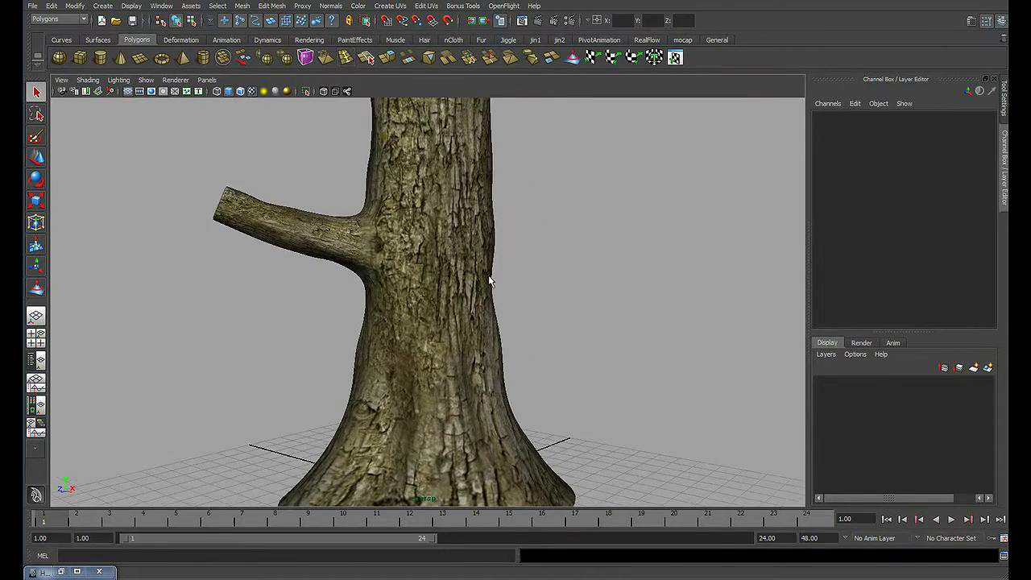